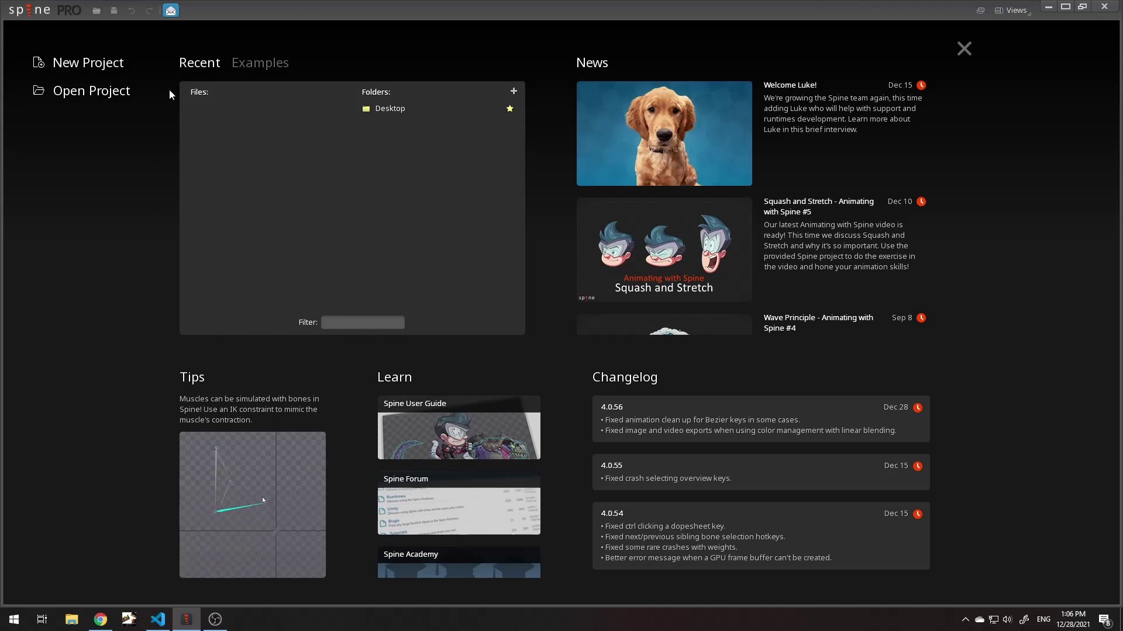
Step: Open the bundled Spinosaurus example project from the Examples list
click(242, 66)
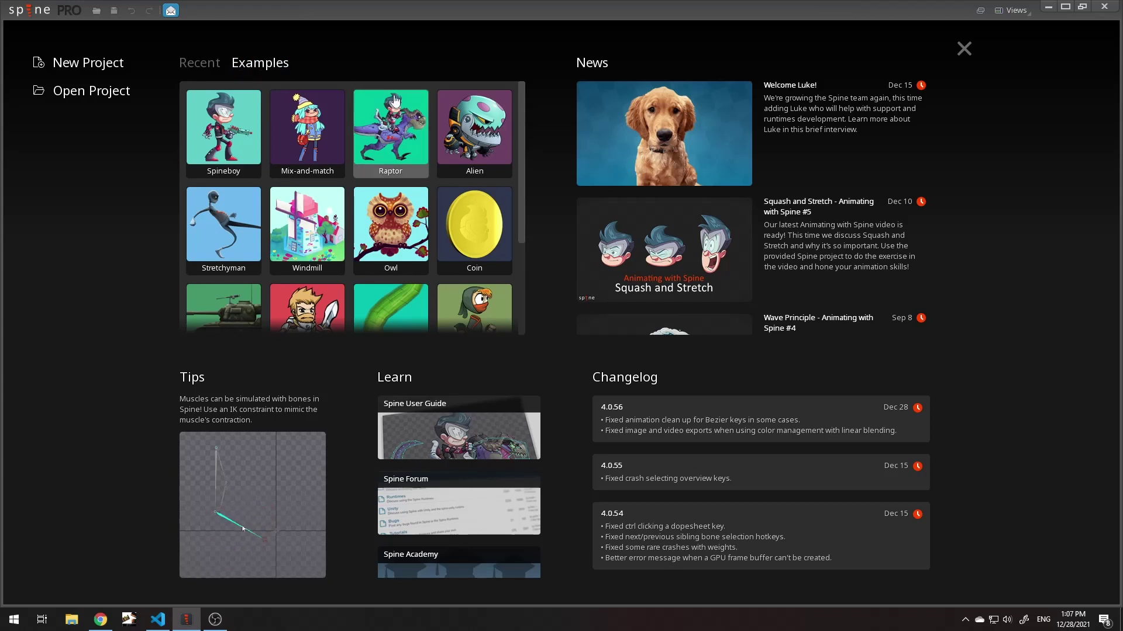
drag(519, 160, 524, 268)
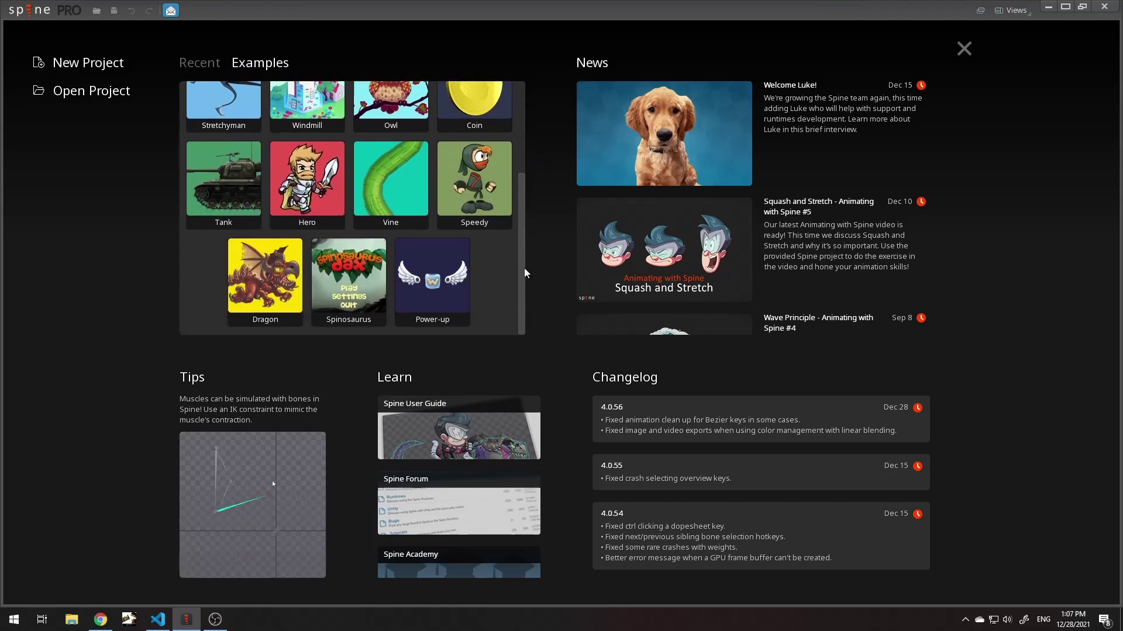
click(344, 297)
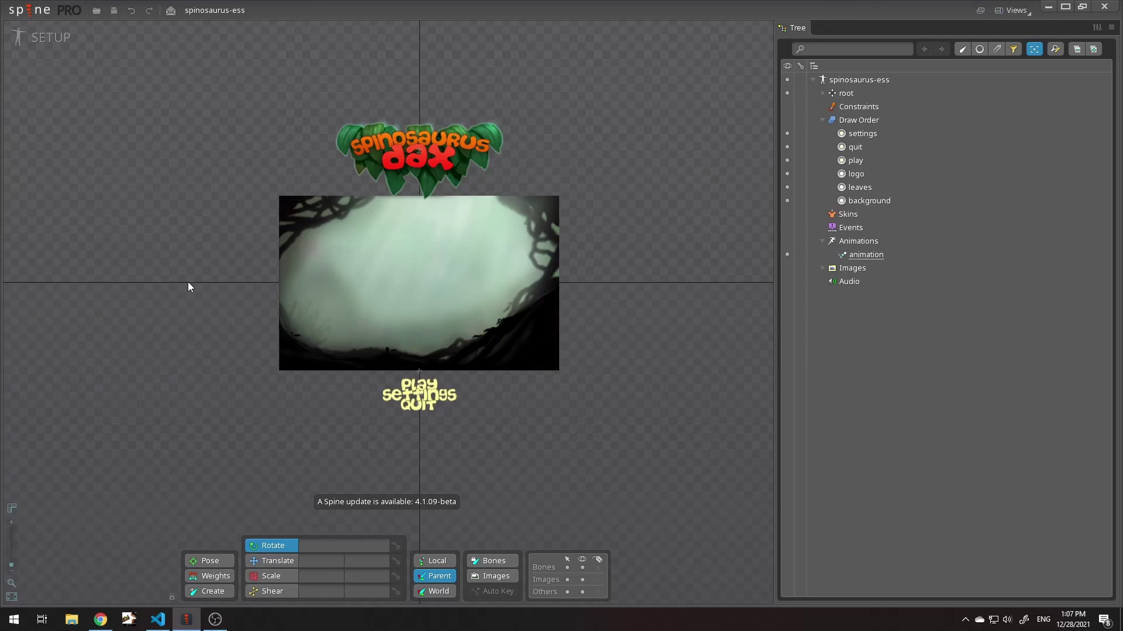
Step: In Animate mode, play, stop and scrub the Spinosaurus title menu animation
click(52, 39)
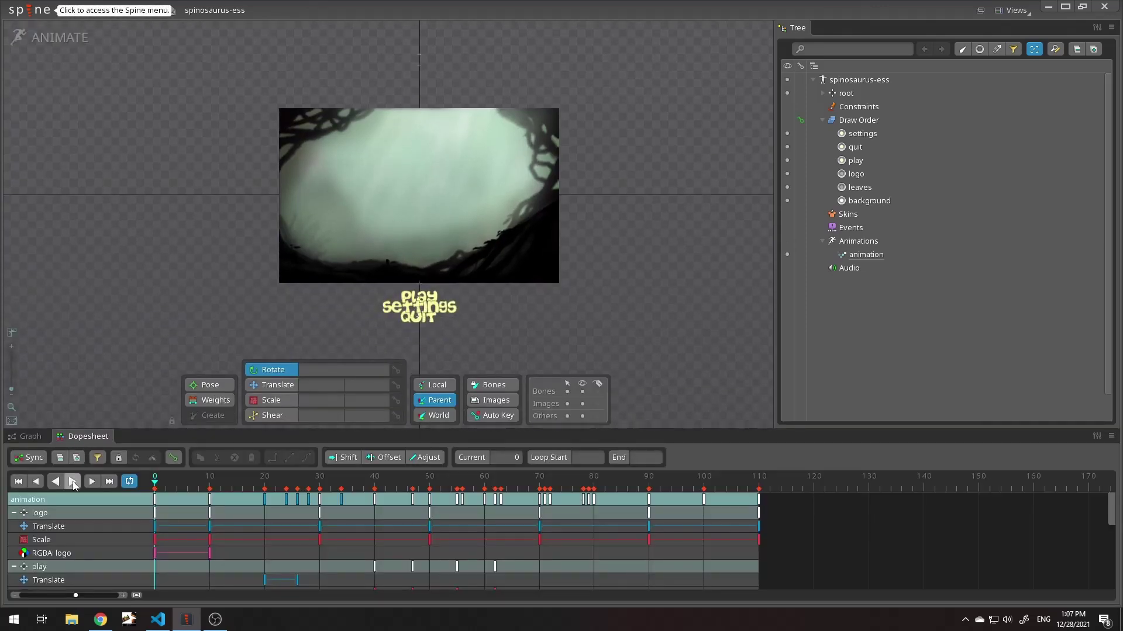
click(73, 481)
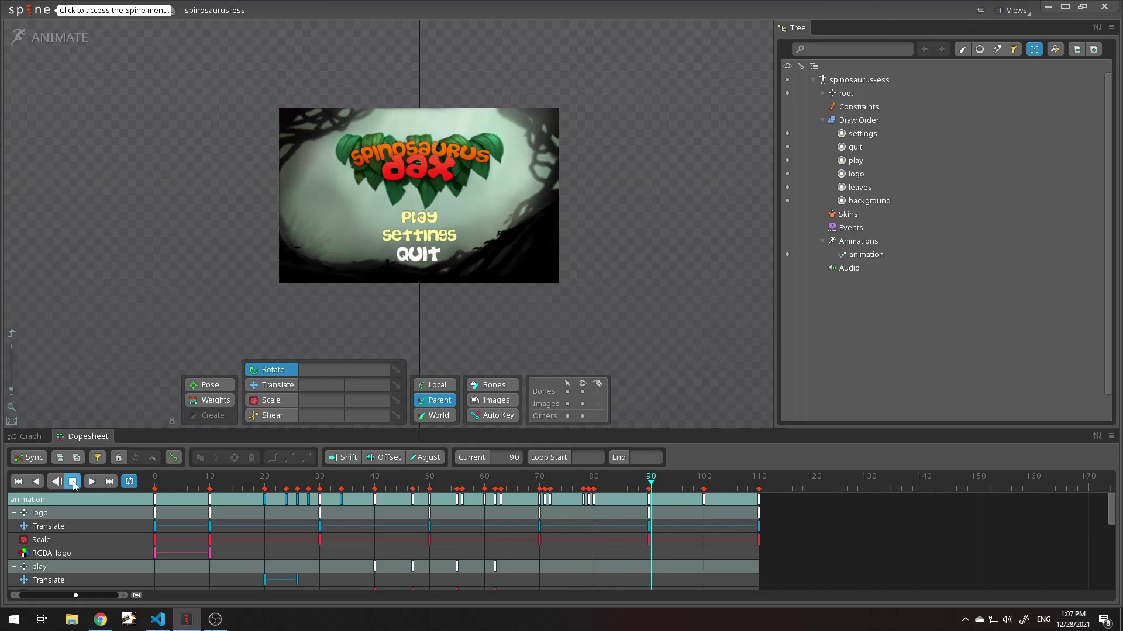
click(74, 482)
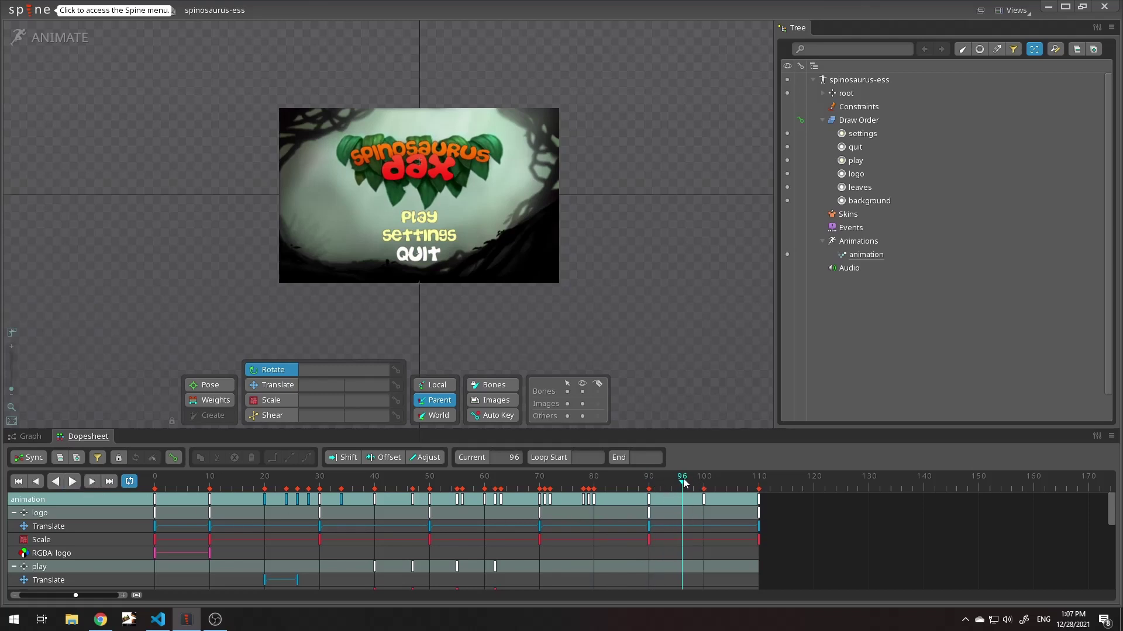
mouse_move(655, 485)
mouse_down()
mouse_move(577, 488)
mouse_move(717, 485)
mouse_move(454, 487)
mouse_move(676, 486)
mouse_up()
Step: Review the quit and settings tracks and box-select the settings keys at frames 71–78
click(855, 192)
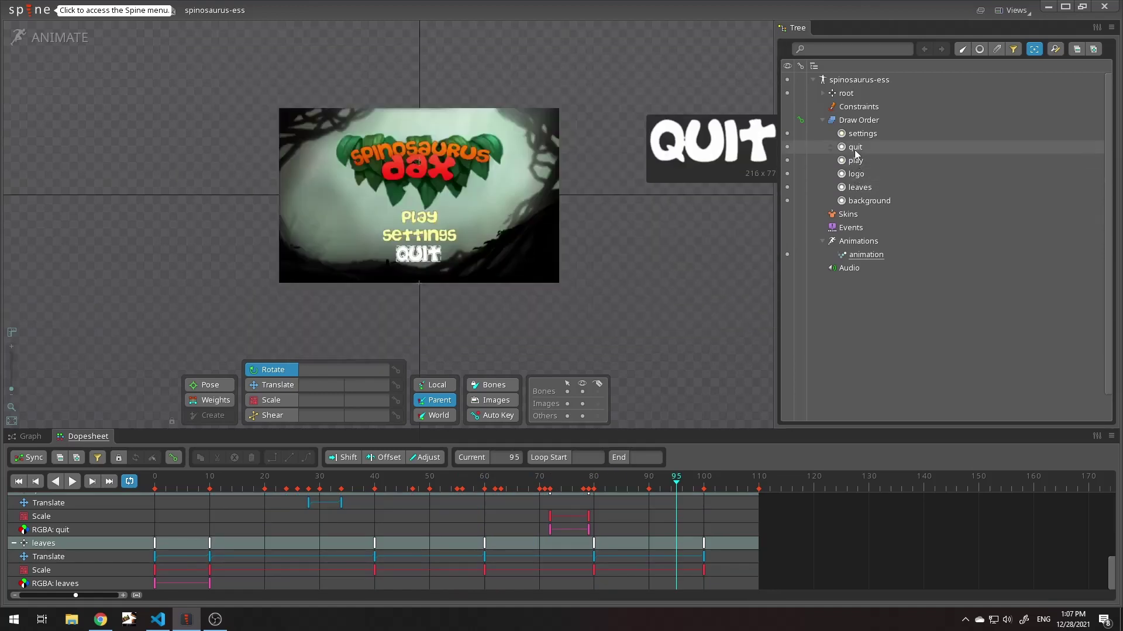
click(855, 149)
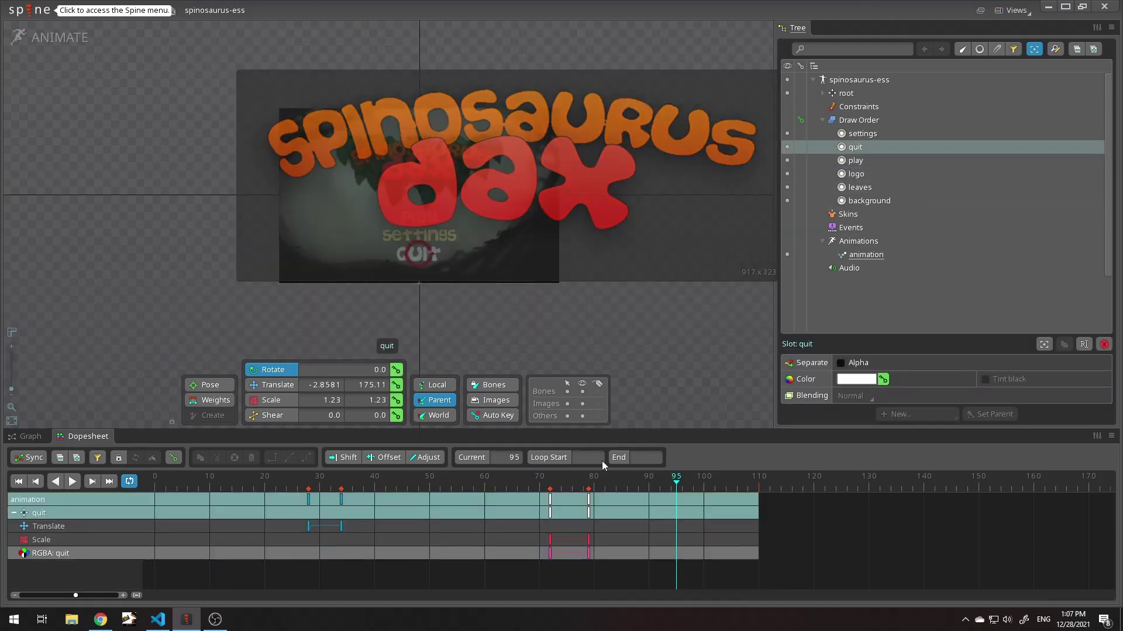
drag(676, 487, 588, 485)
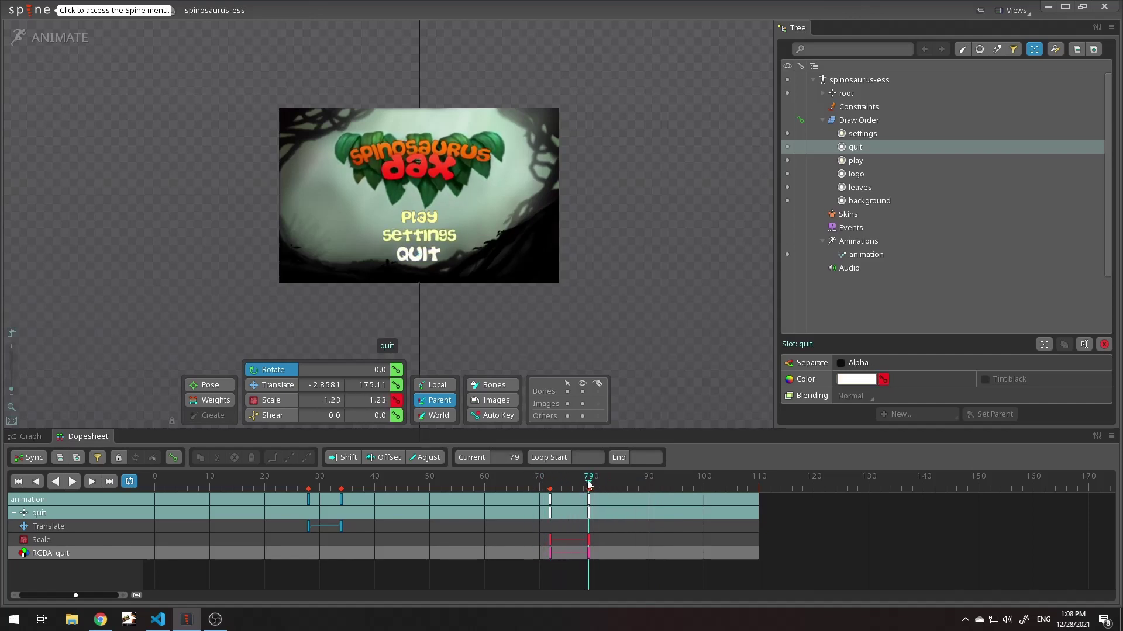
click(853, 139)
click(463, 484)
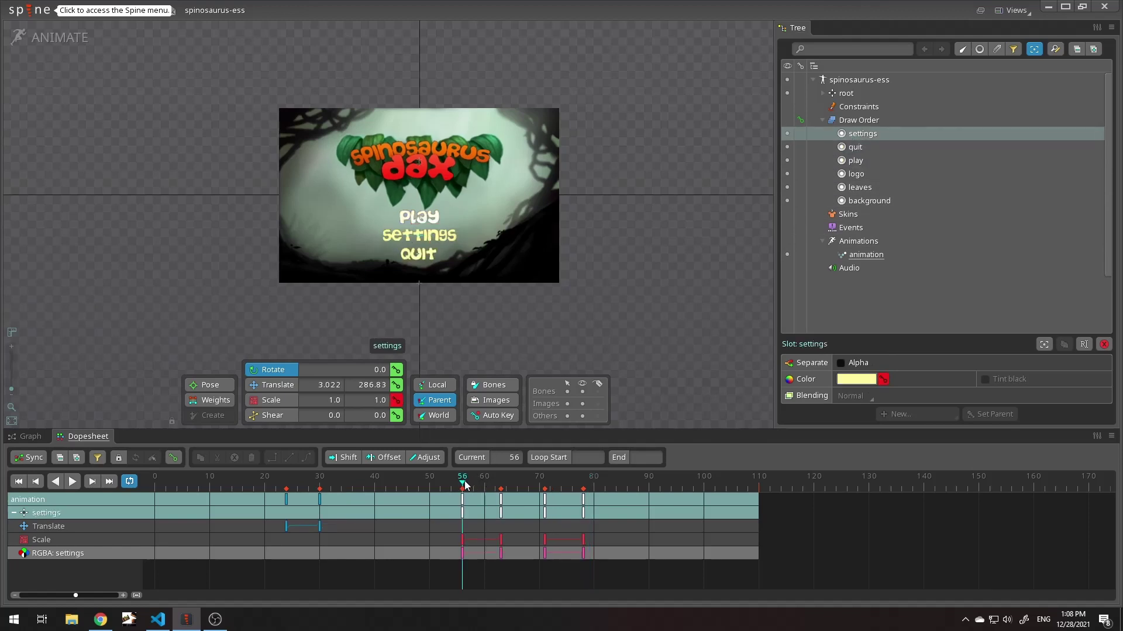
drag(464, 484, 504, 485)
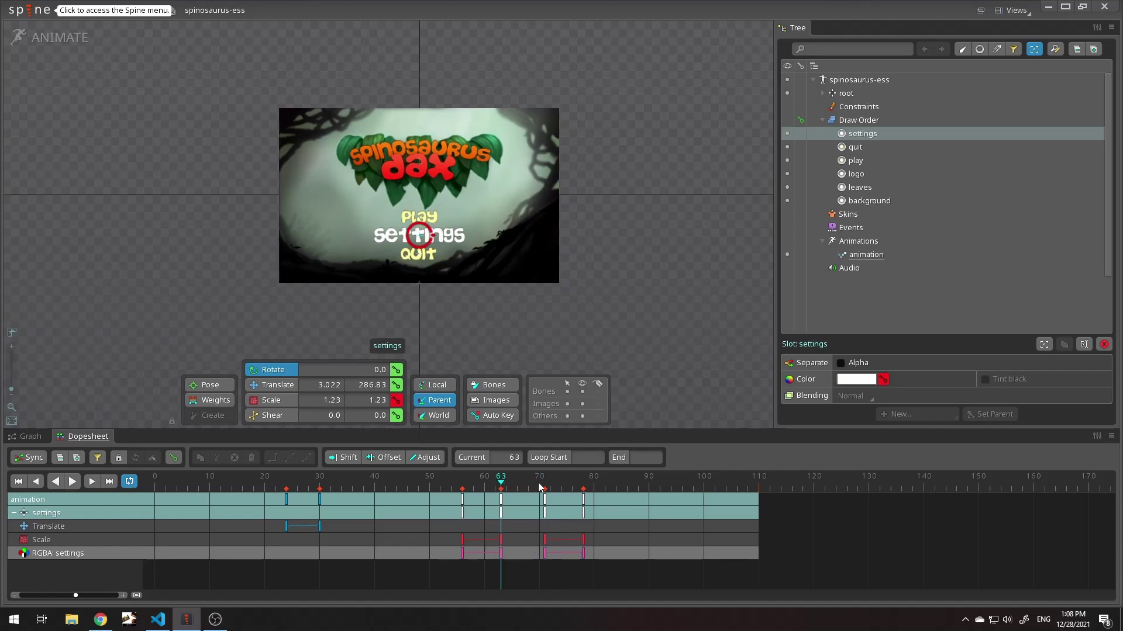
click(543, 485)
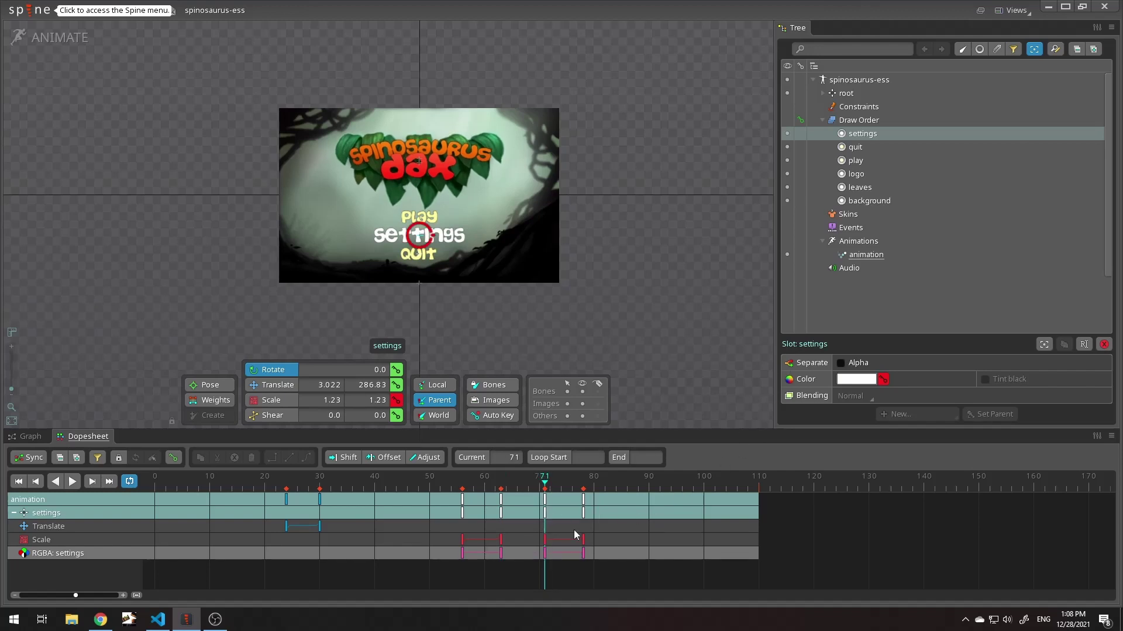
drag(542, 575, 587, 499)
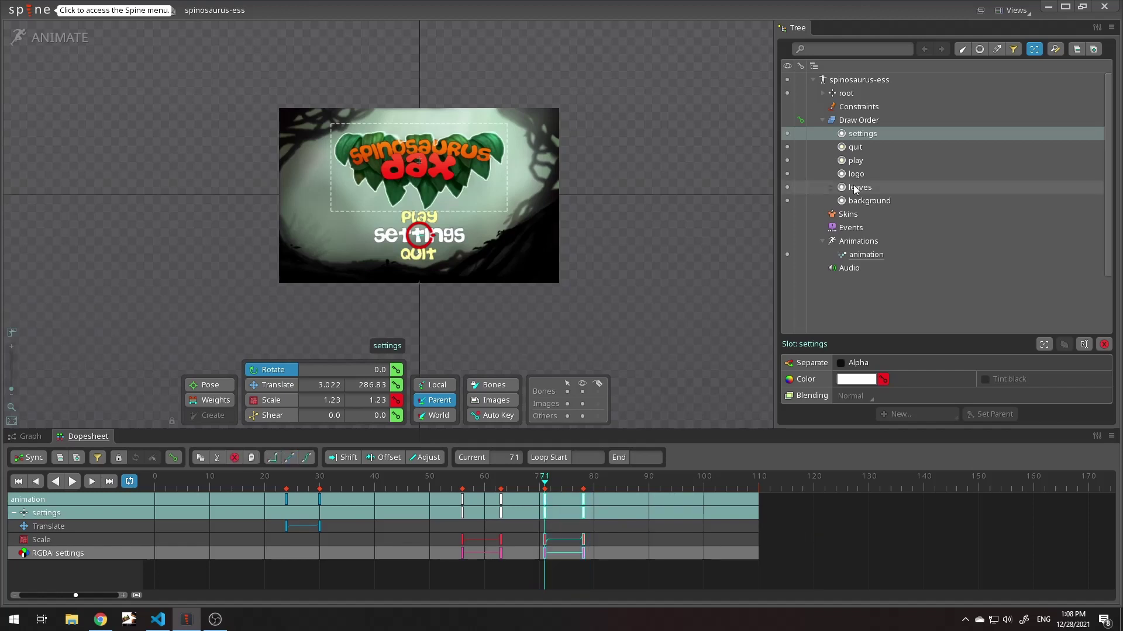
Step: Paste the settings keys onto the quit slot starting at frame 87
click(865, 149)
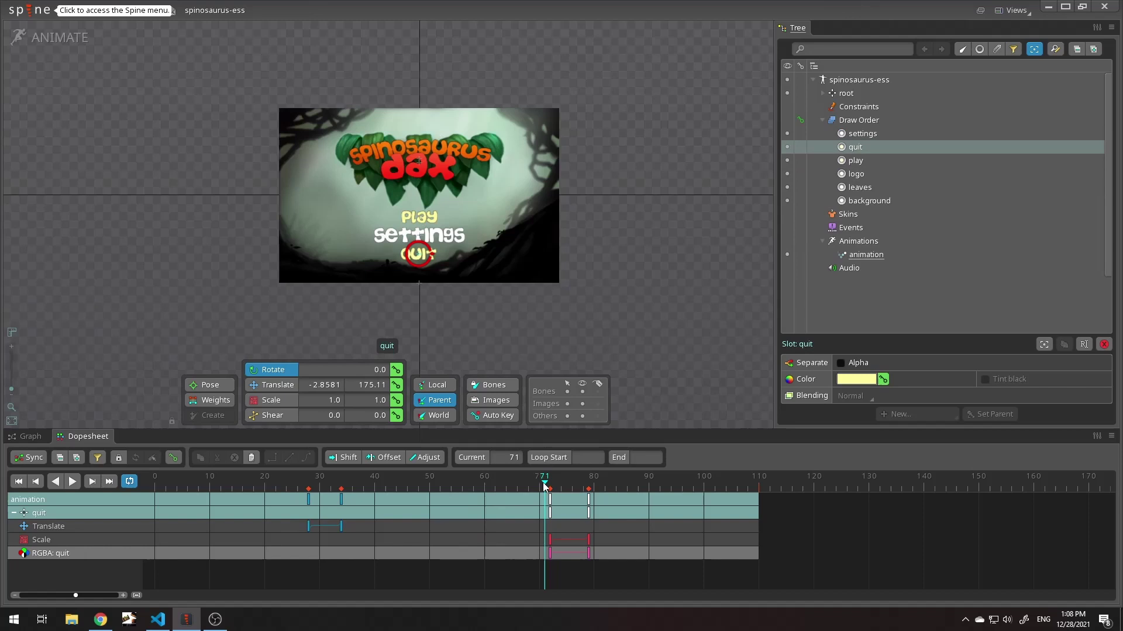
drag(544, 487, 589, 487)
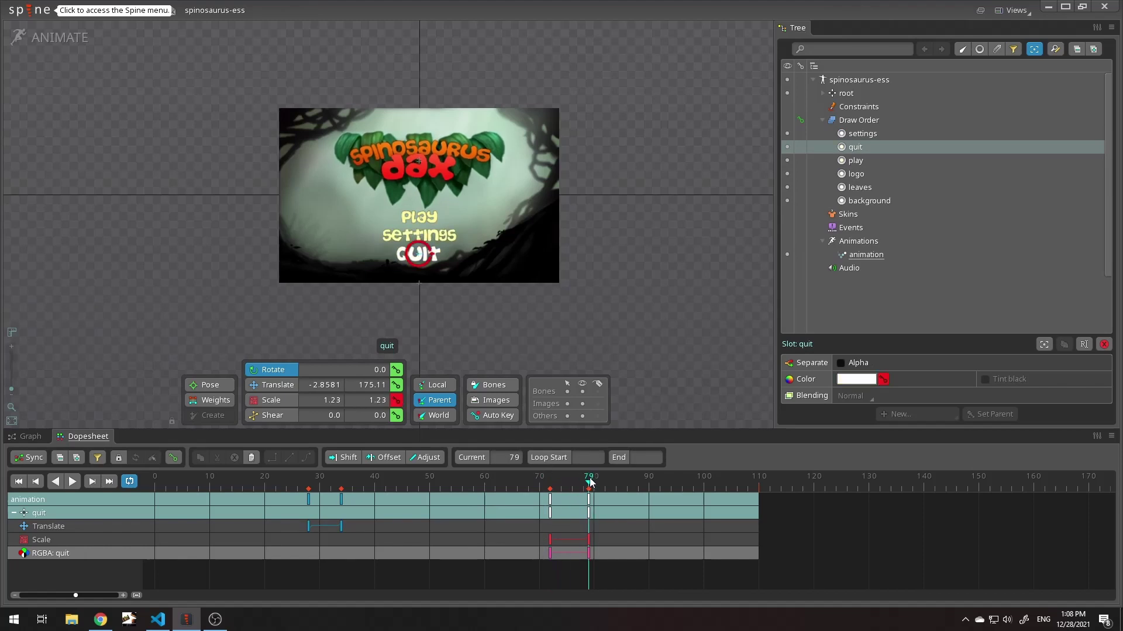
click(632, 484)
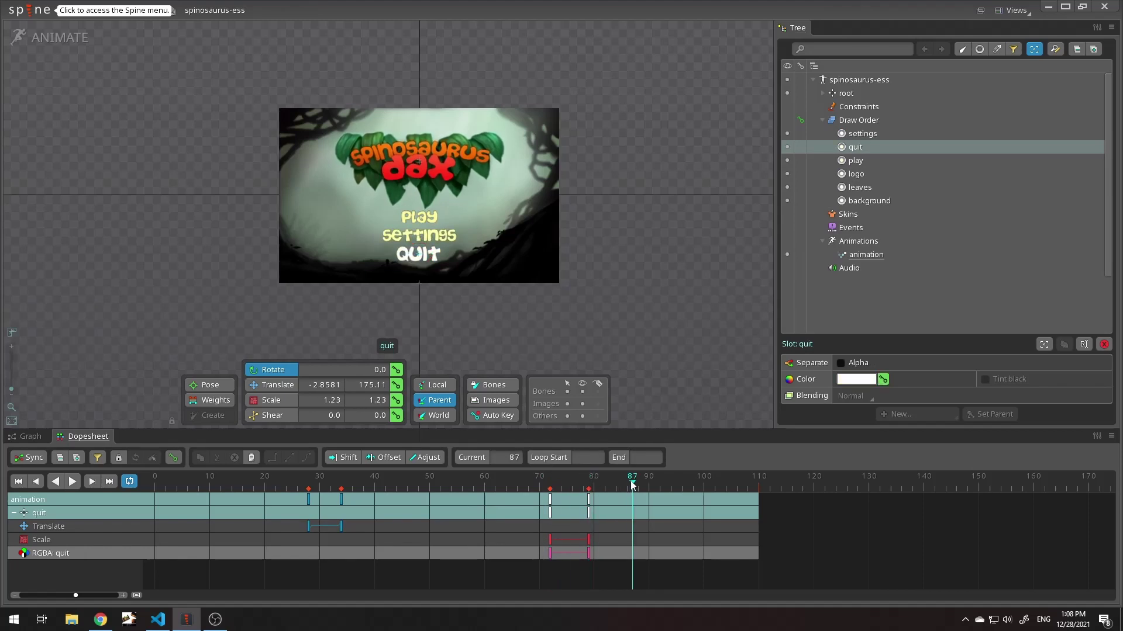
key(ctrl+v)
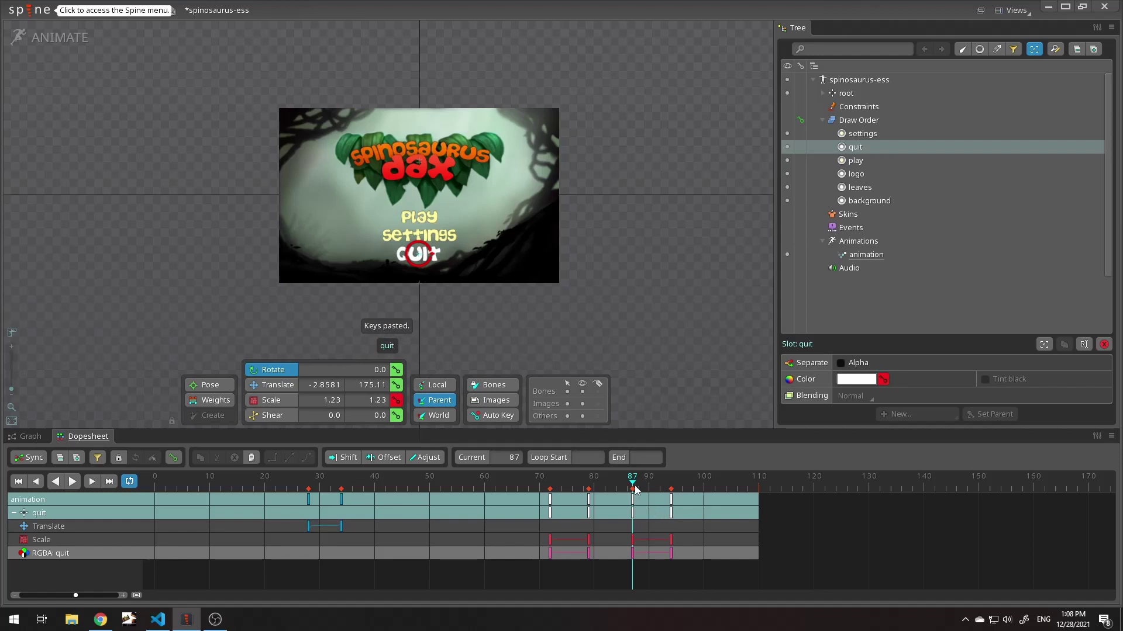
drag(631, 484, 659, 483)
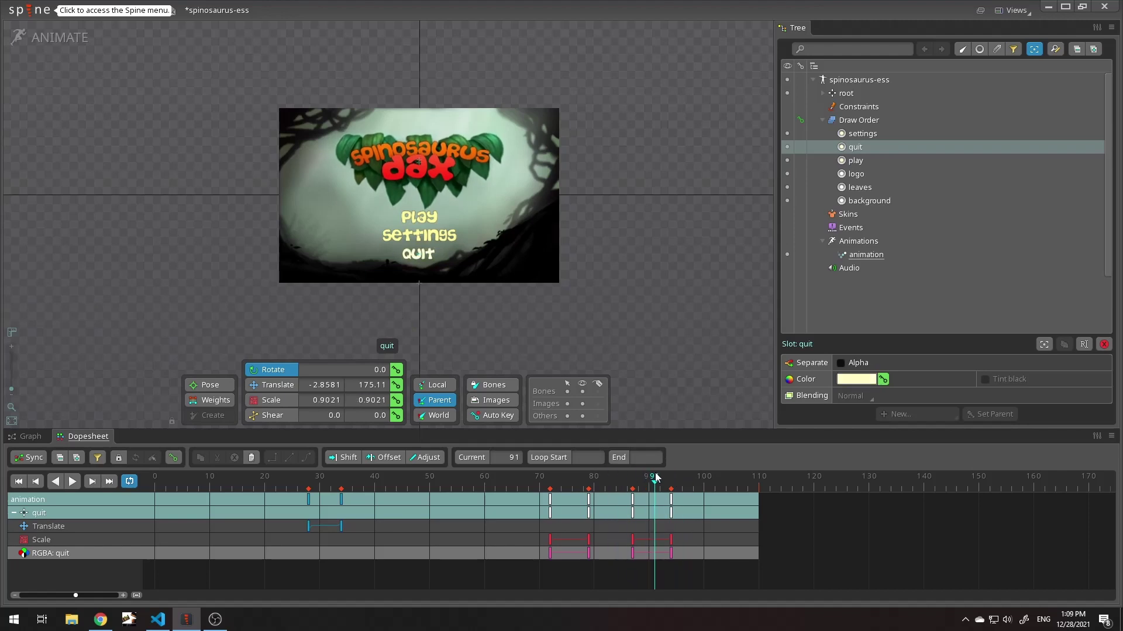
Step: Create new animations named PlayHoverIn and PlayHoverOut
key(j)
key(l)
key(k)
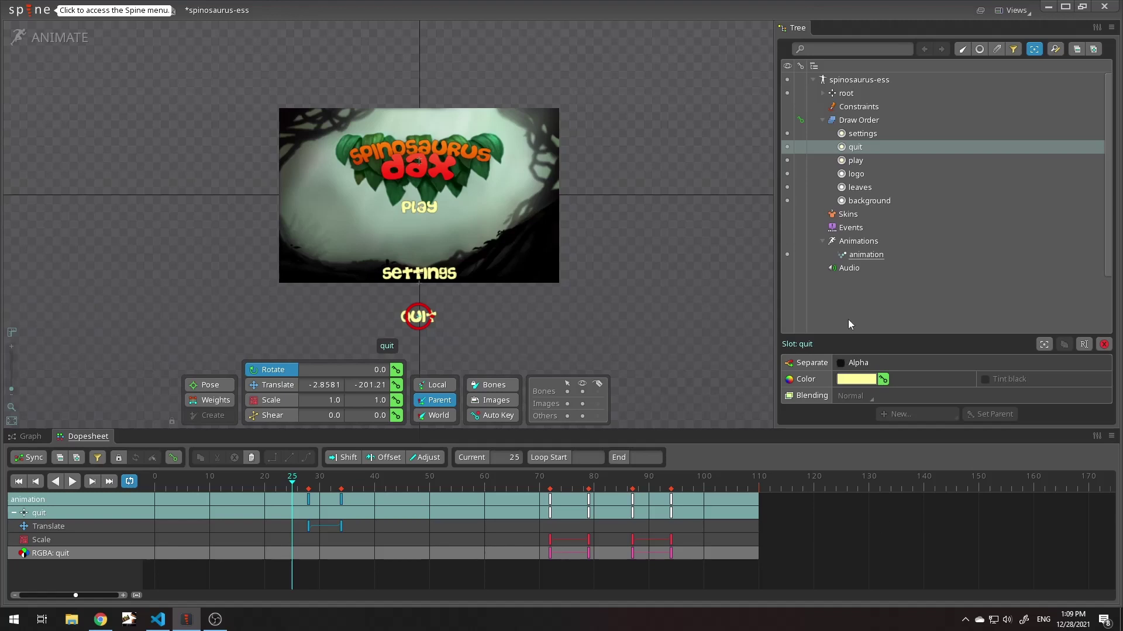
click(860, 256)
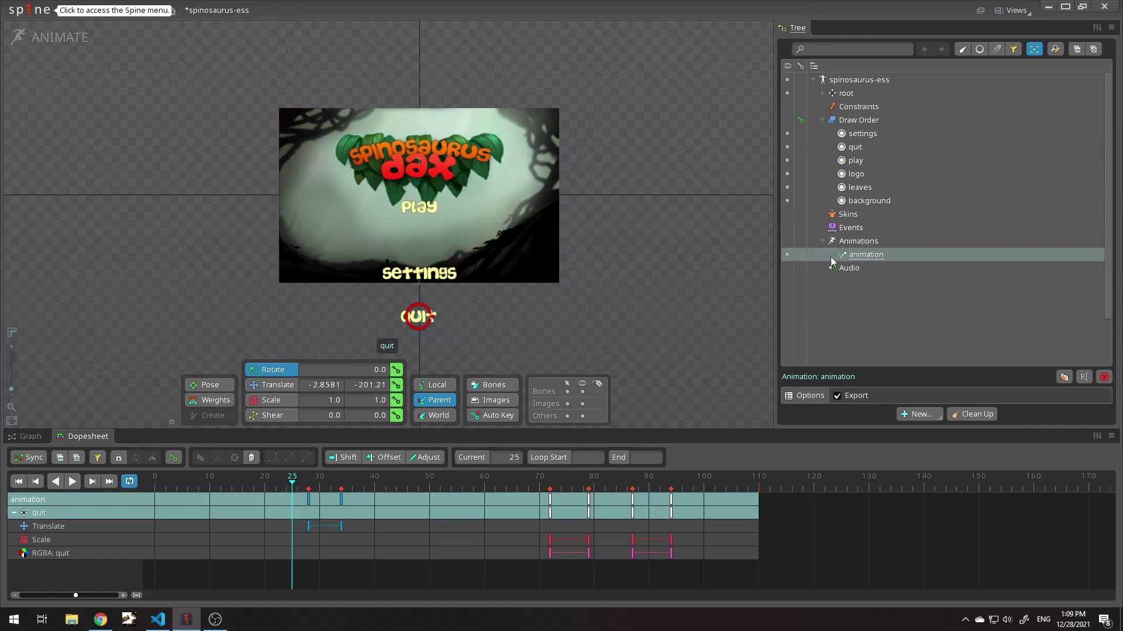
click(858, 242)
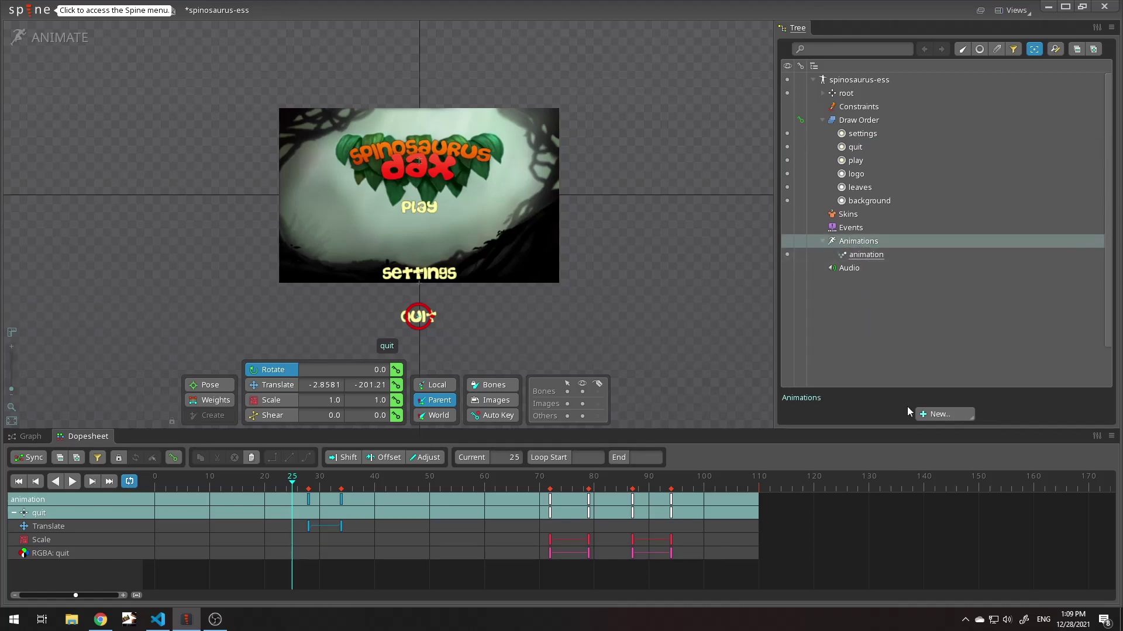
click(937, 417)
click(939, 431)
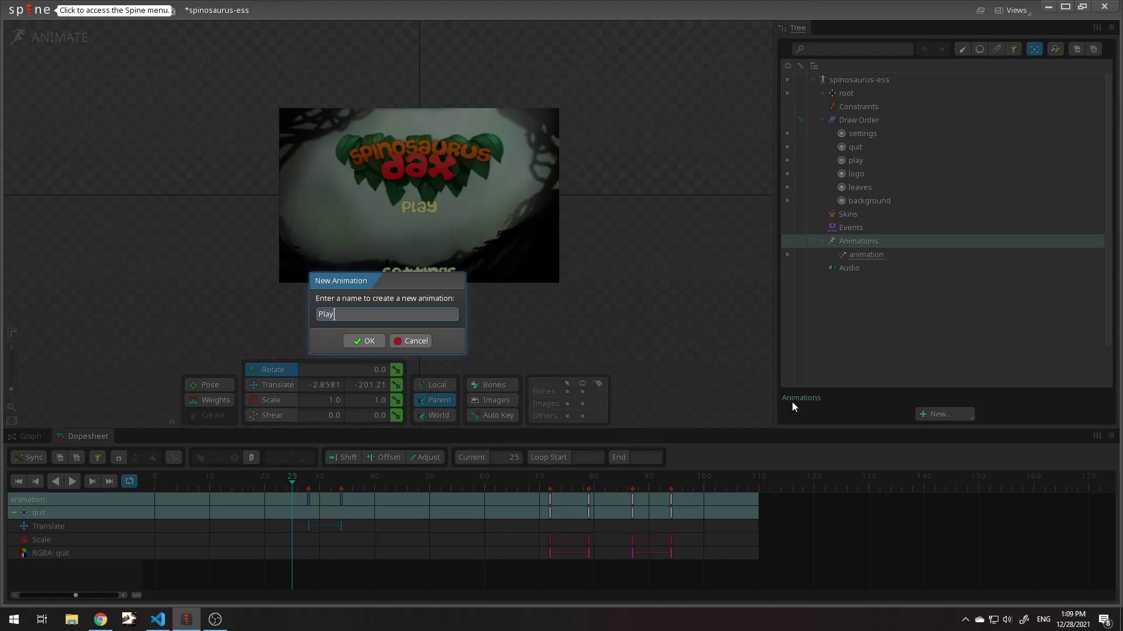
text(PlayHoverIn)
key(Return)
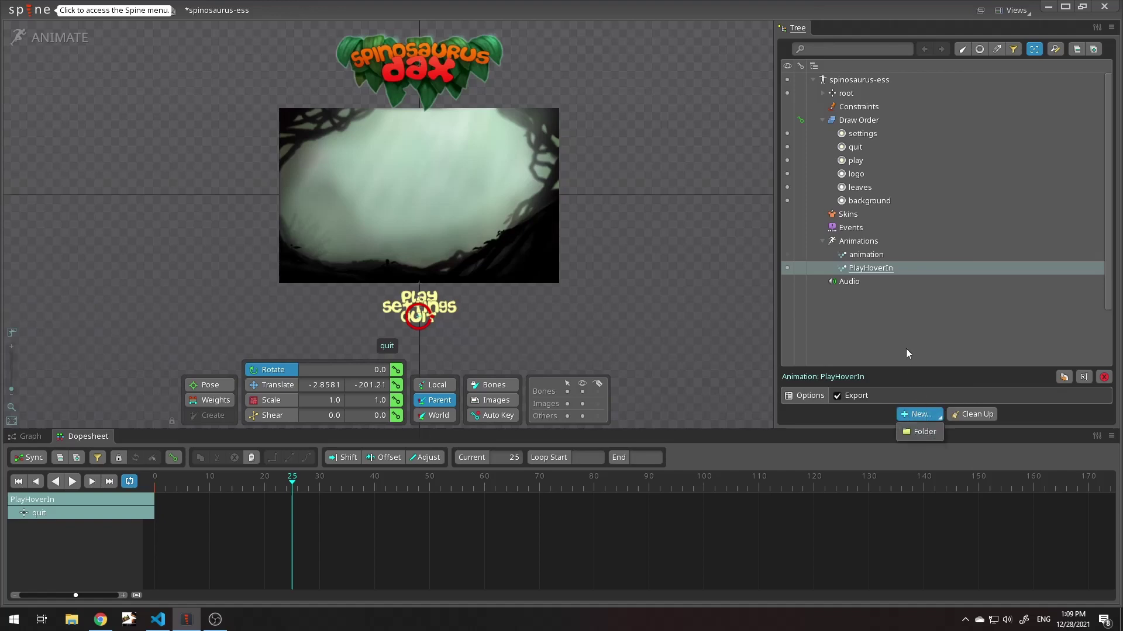
click(855, 241)
click(938, 414)
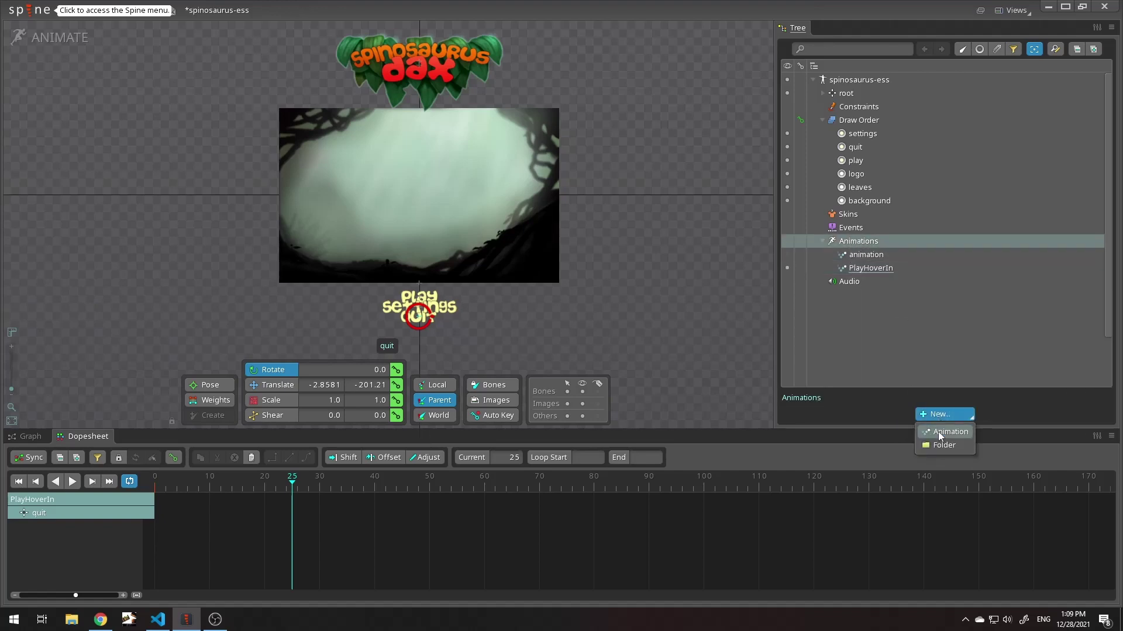
click(939, 433)
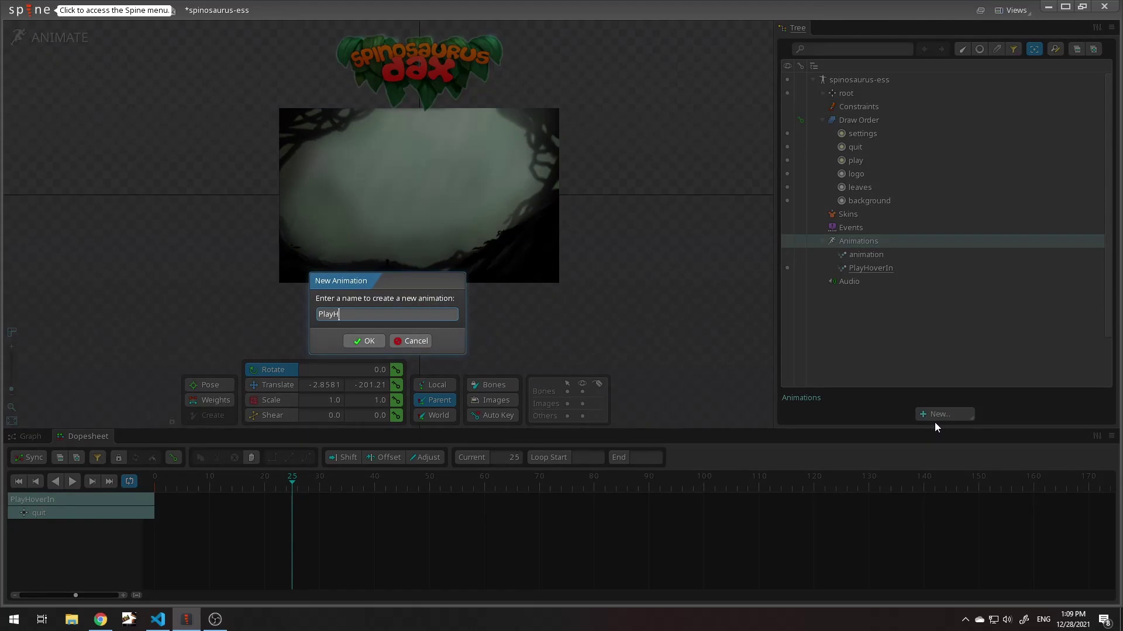
text(PlayHoverOut)
key(Return)
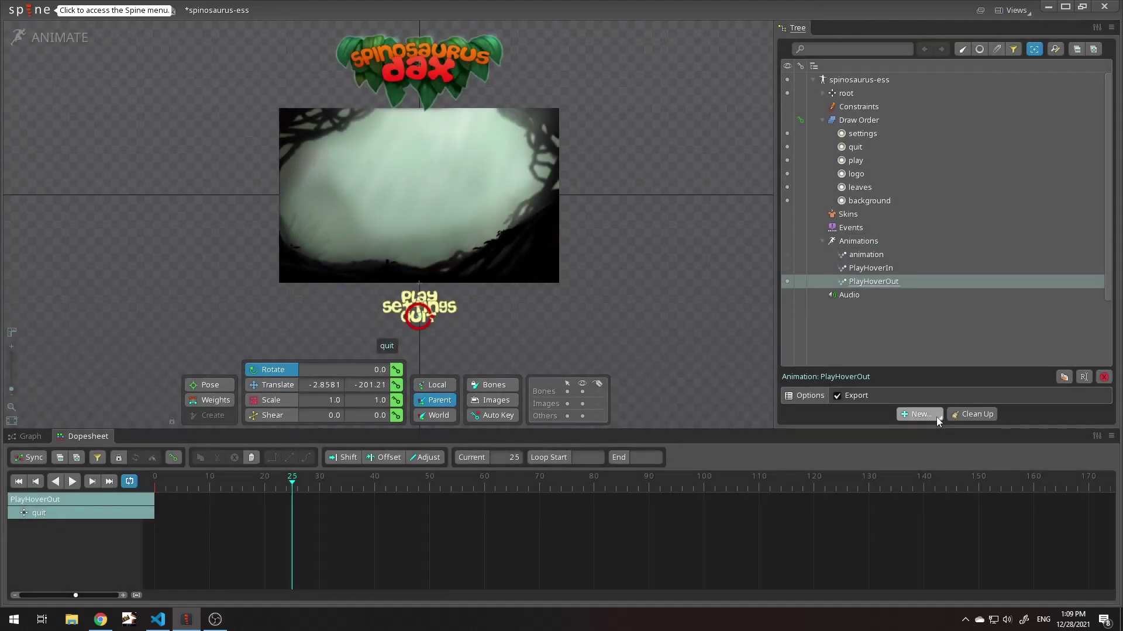
Step: Create new animations named SettingsHoverIn and SettingsHoverOut
click(856, 242)
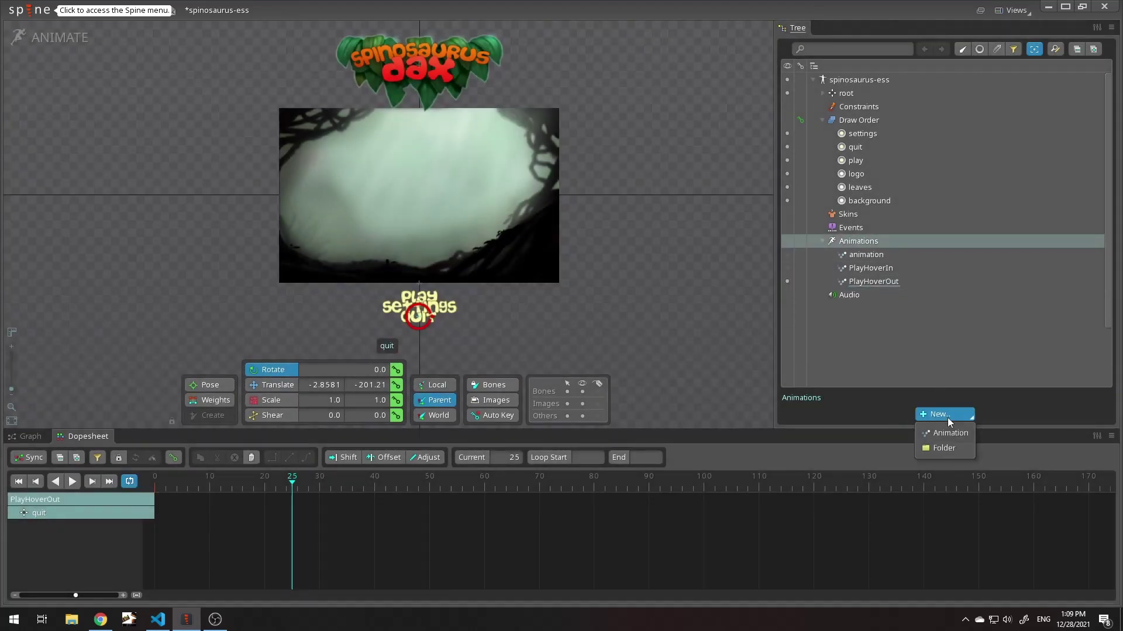
click(943, 430)
text(Settings)
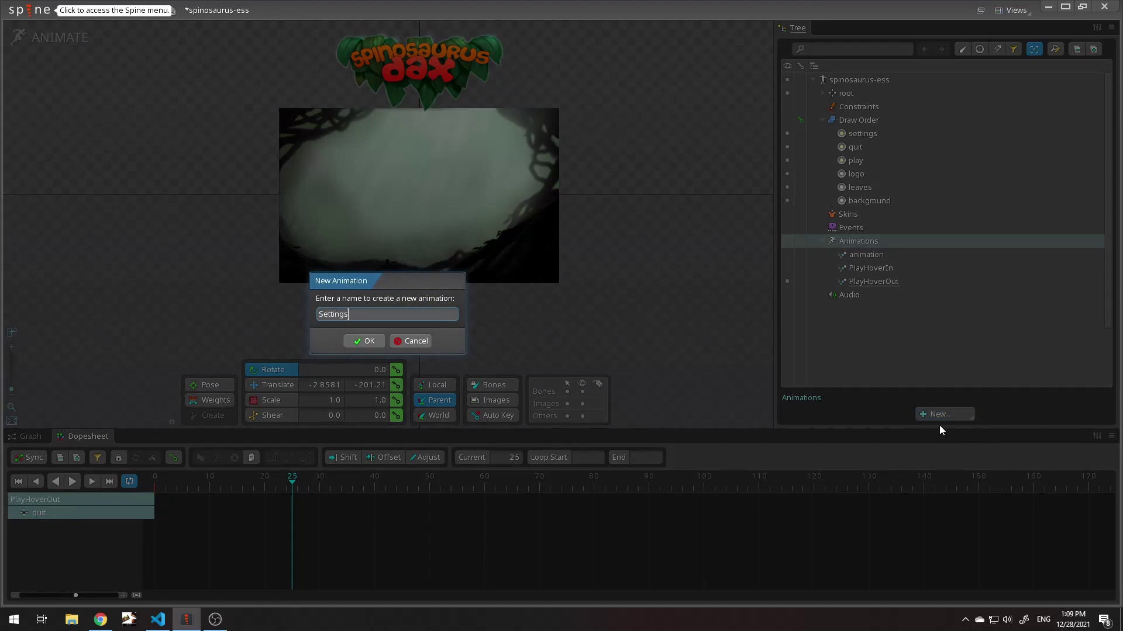
text(HoverO)
key(BackSpace)
text(In)
key(Return)
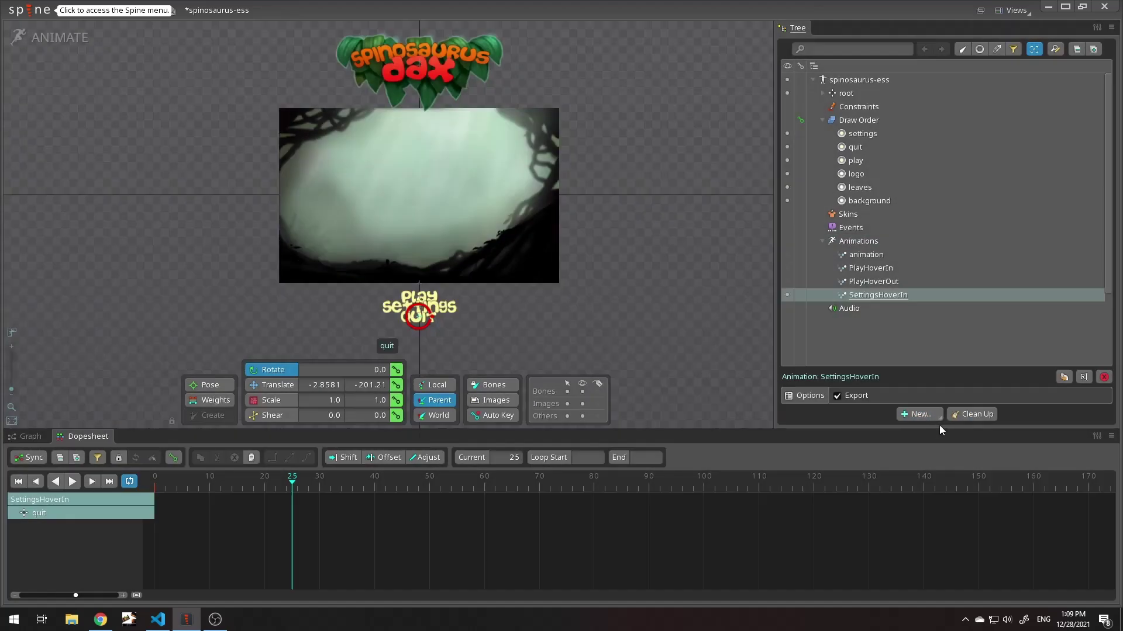
click(858, 241)
click(939, 414)
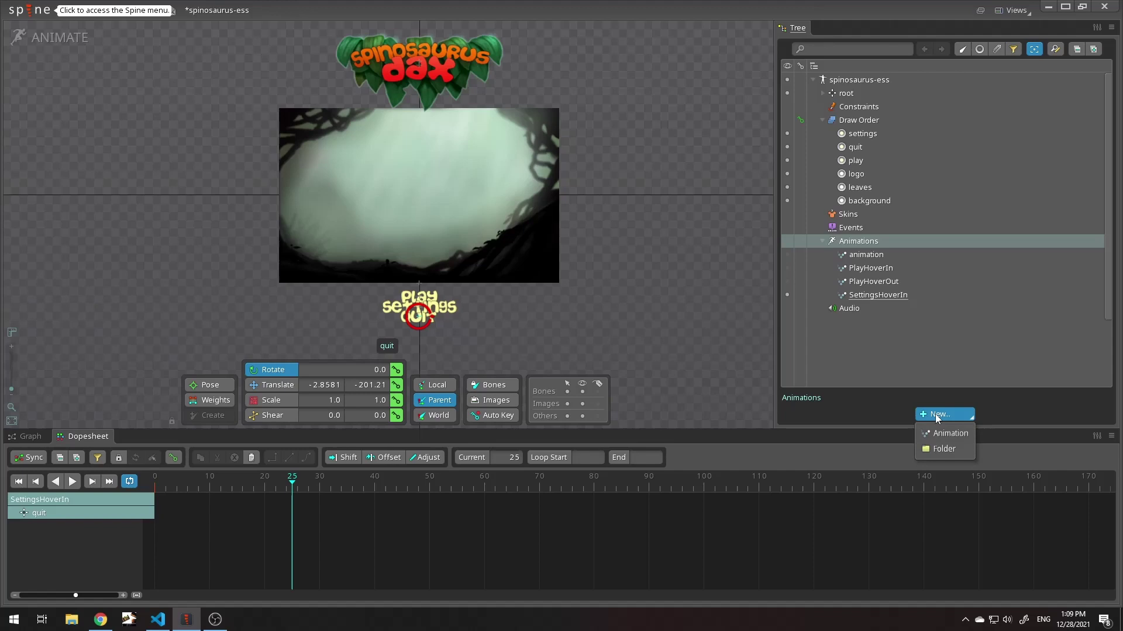
click(942, 430)
text(S)
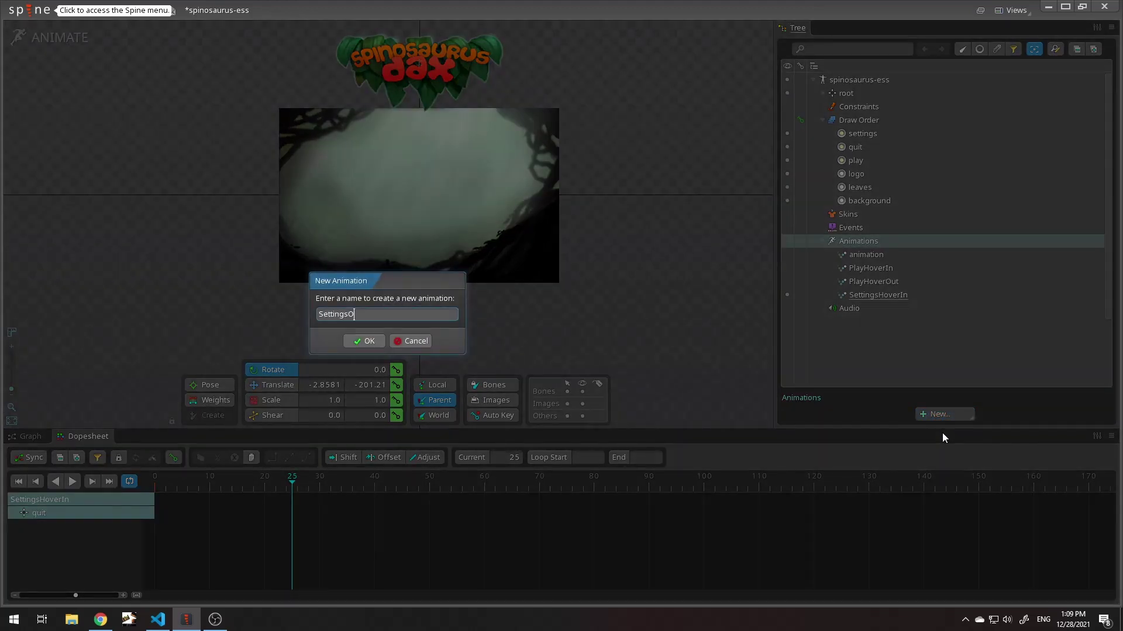
text(ettingsHoverOut)
key(Return)
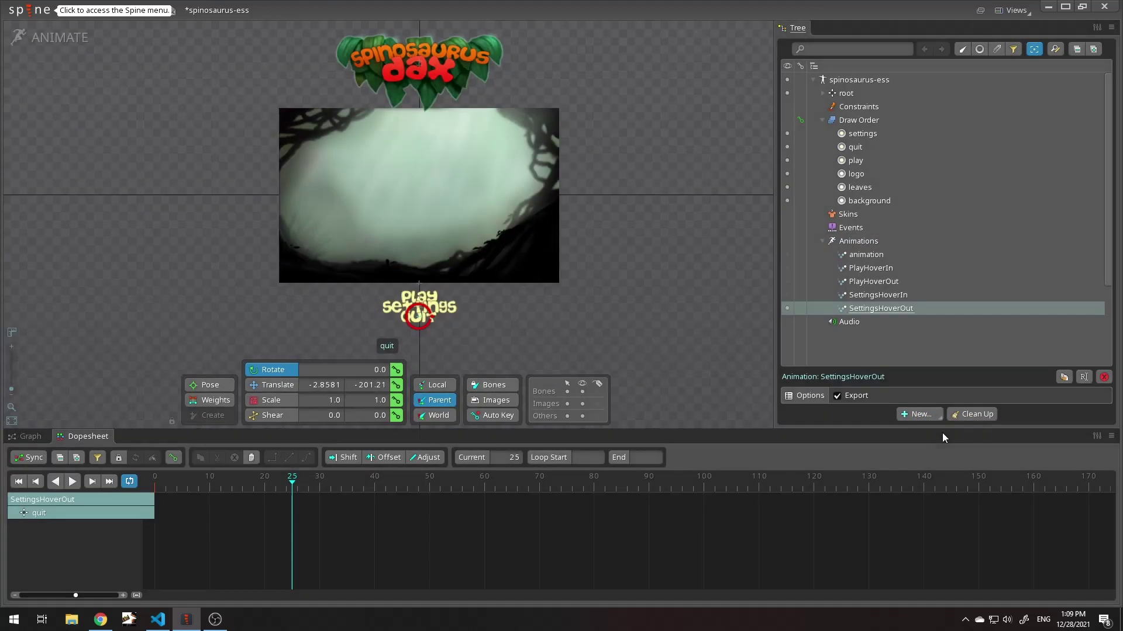
Step: Create new animations named QuitHoverIn and QuitHoverOut
click(857, 241)
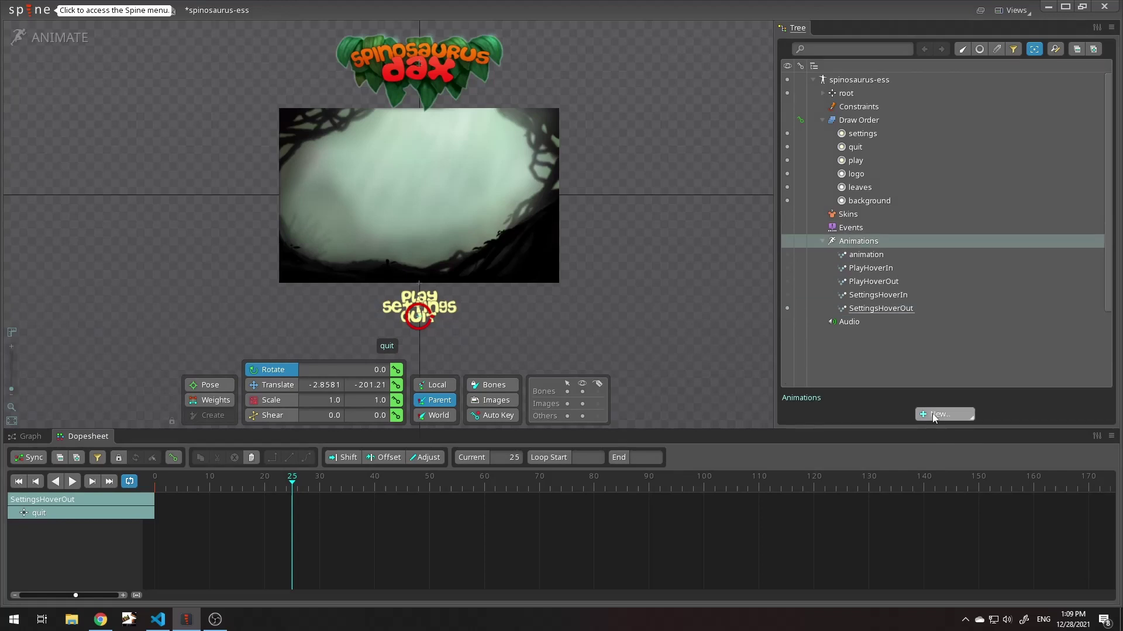
click(939, 414)
click(935, 434)
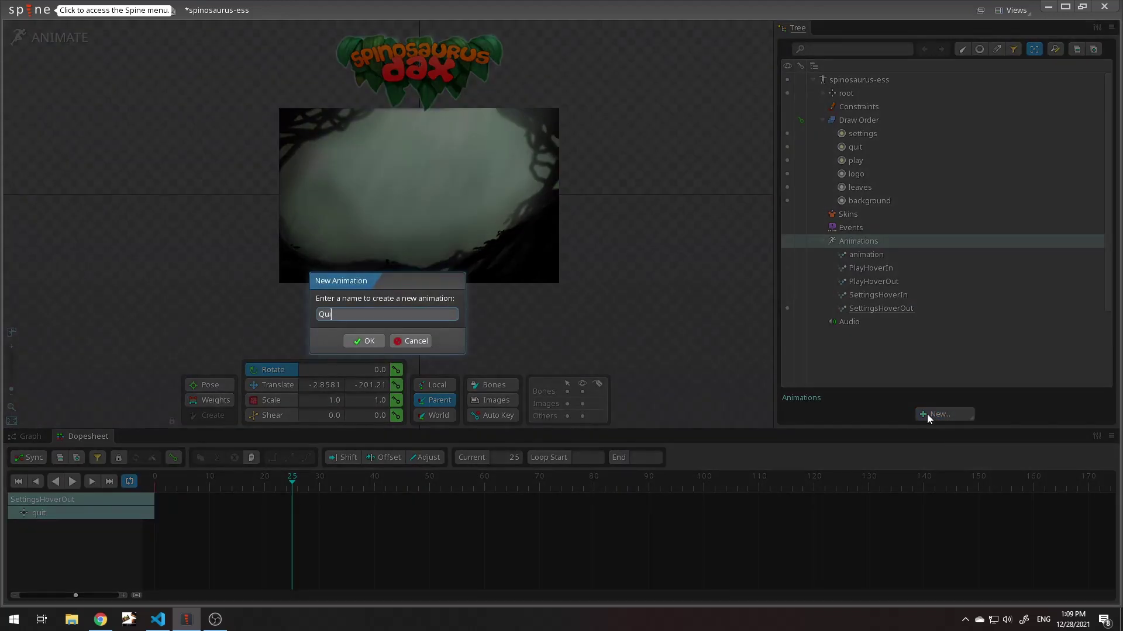
text(QuitHoverIn)
key(Return)
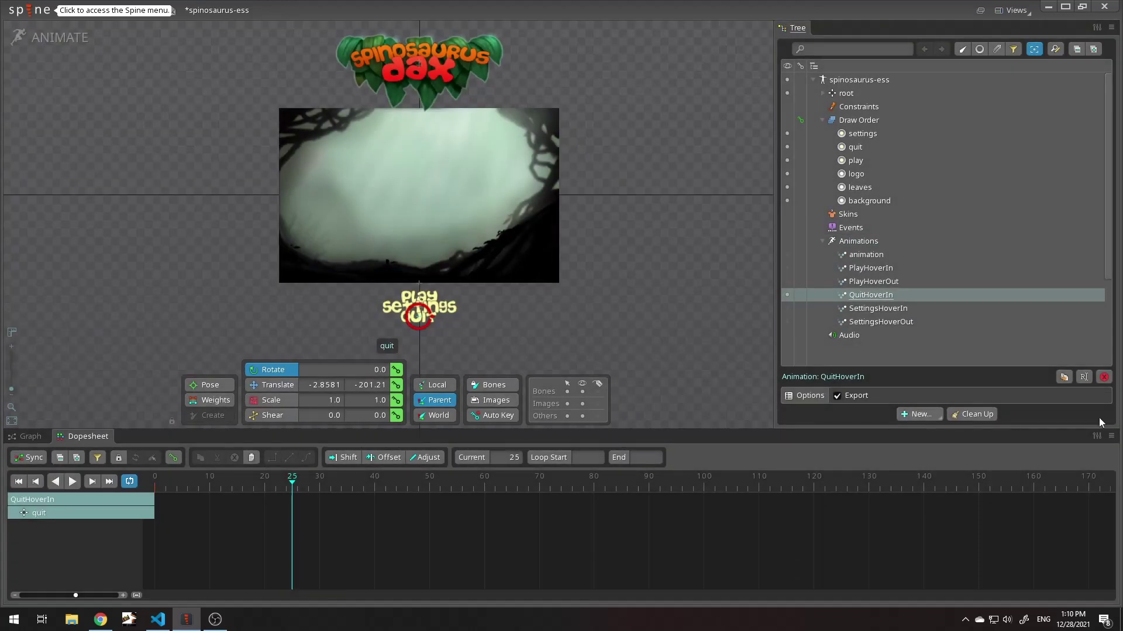
click(886, 239)
click(944, 429)
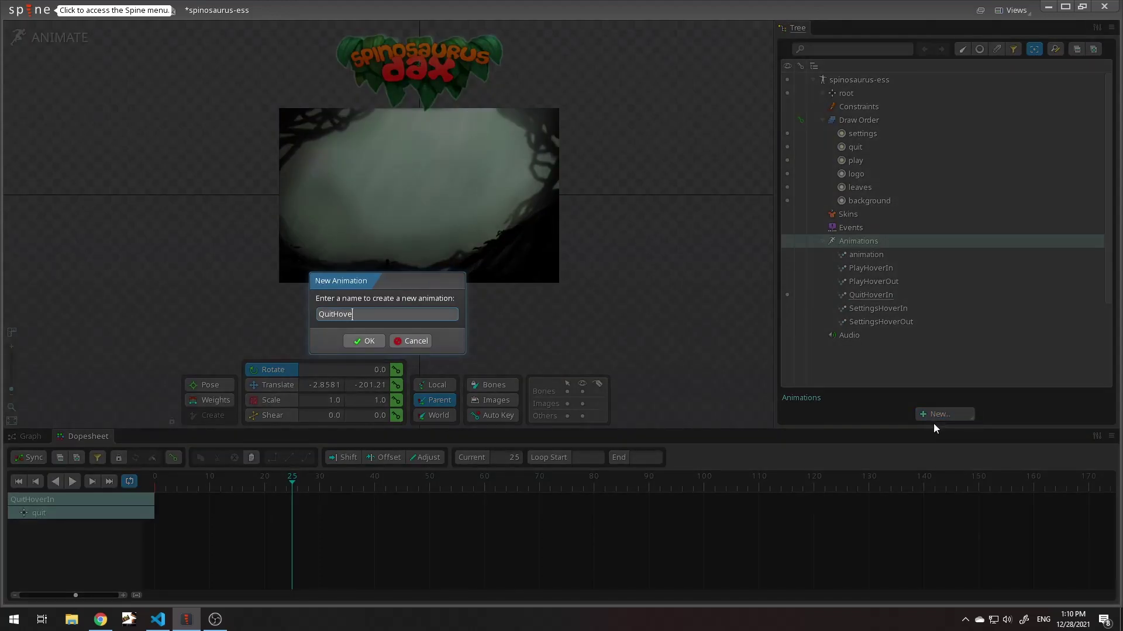
text(QuitHoverOut)
key(Return)
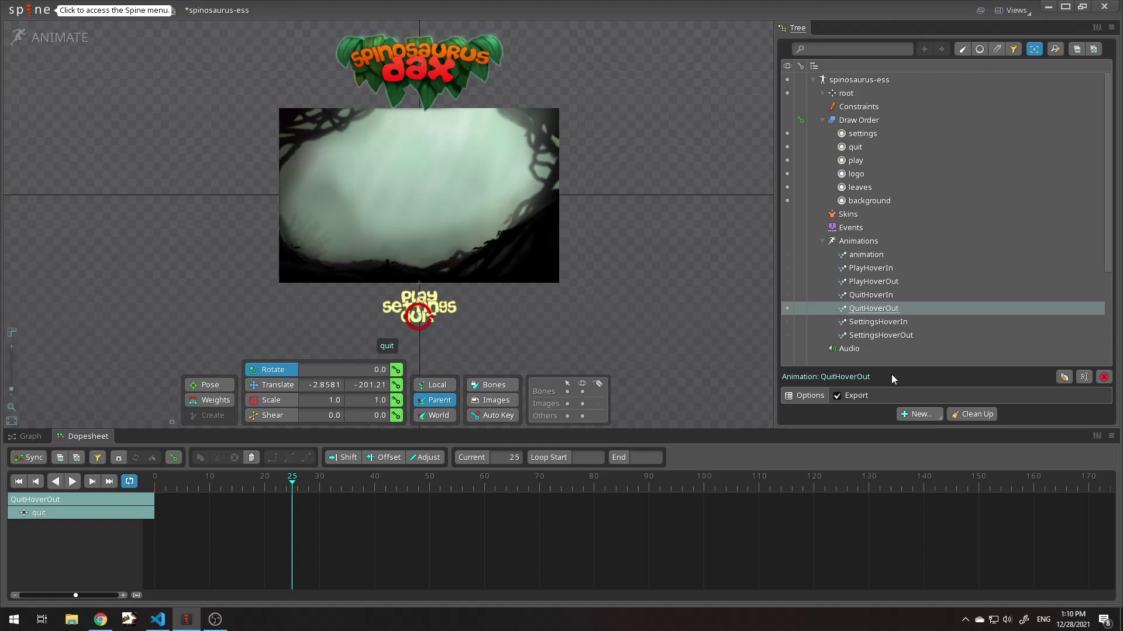
Step: Copy the quit slot's keys at frames 72–79 from the main animation
click(853, 256)
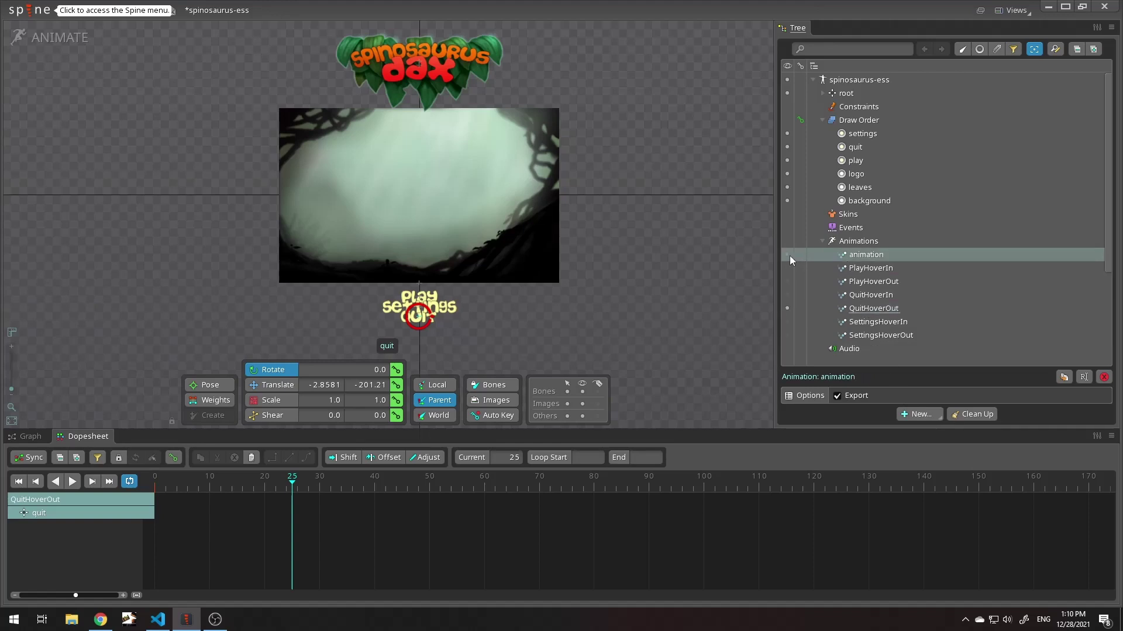
click(788, 255)
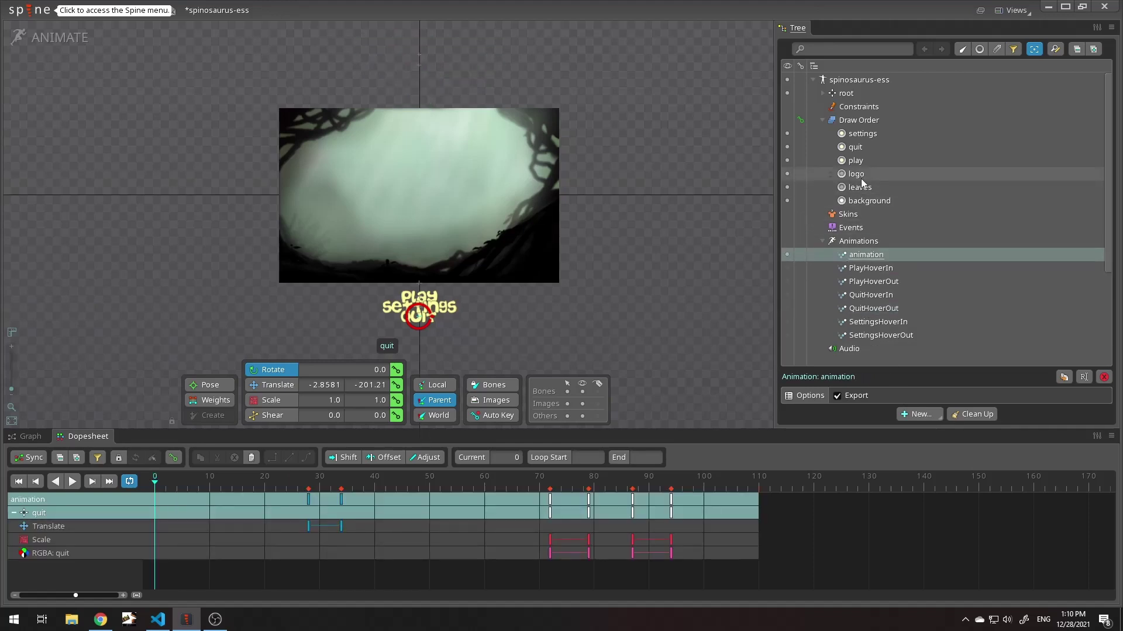
click(860, 151)
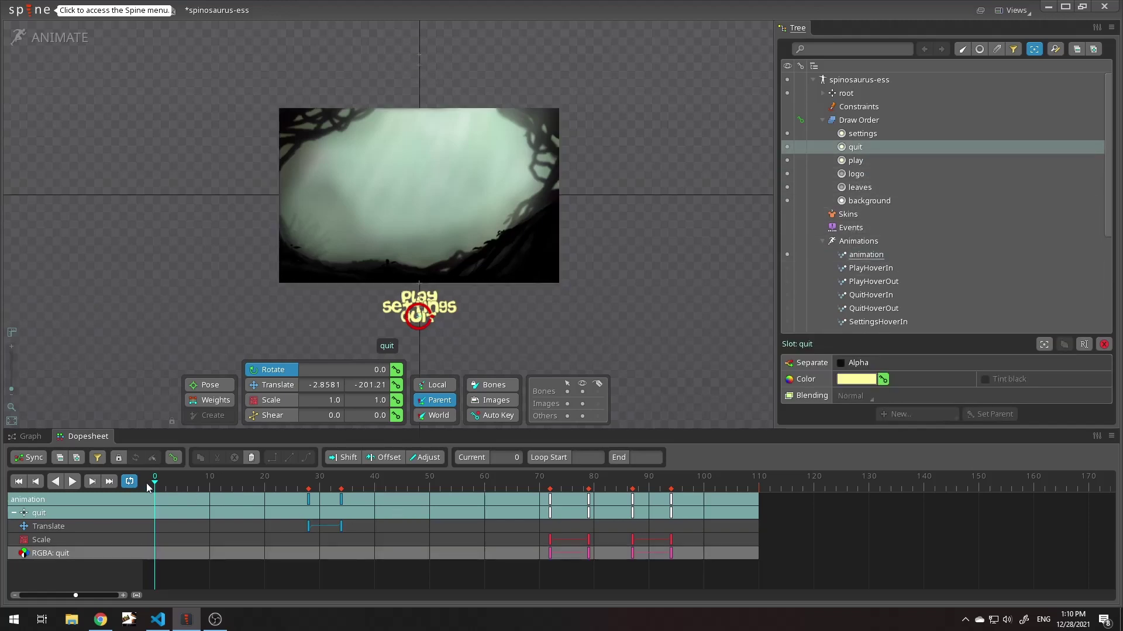
drag(148, 487, 552, 480)
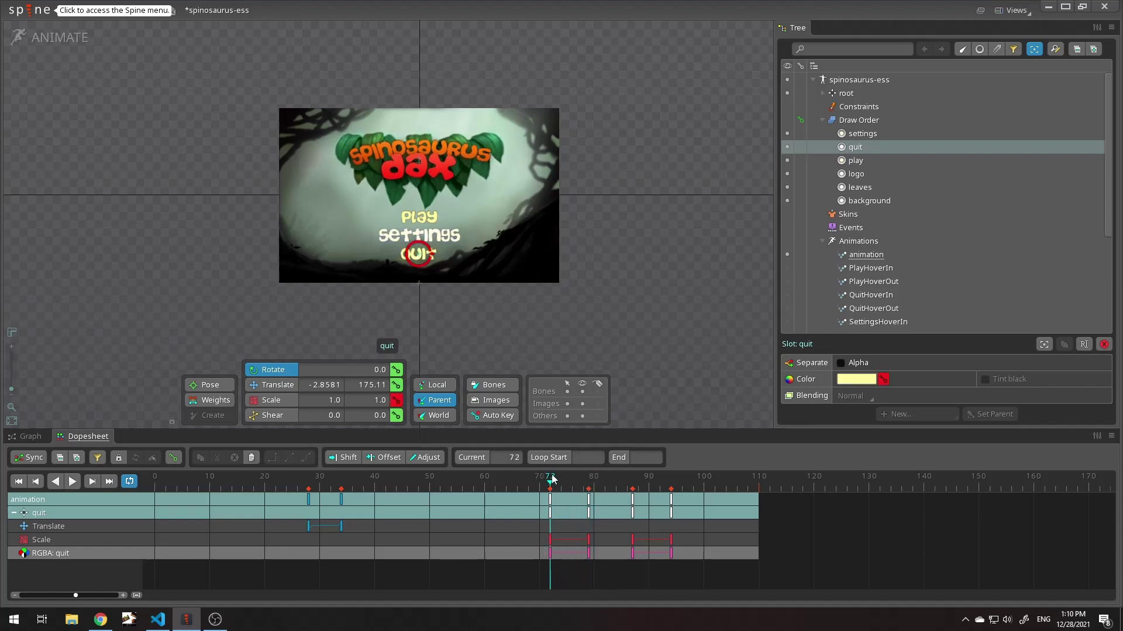
drag(544, 587, 580, 515)
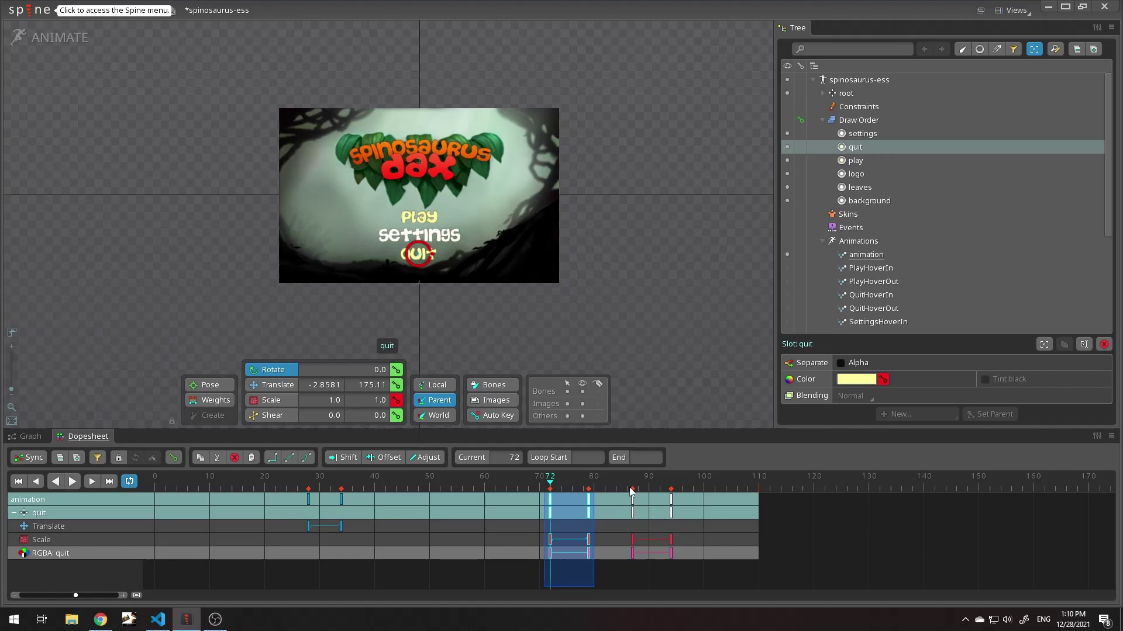
drag(558, 583, 596, 503)
key(ctrl+c)
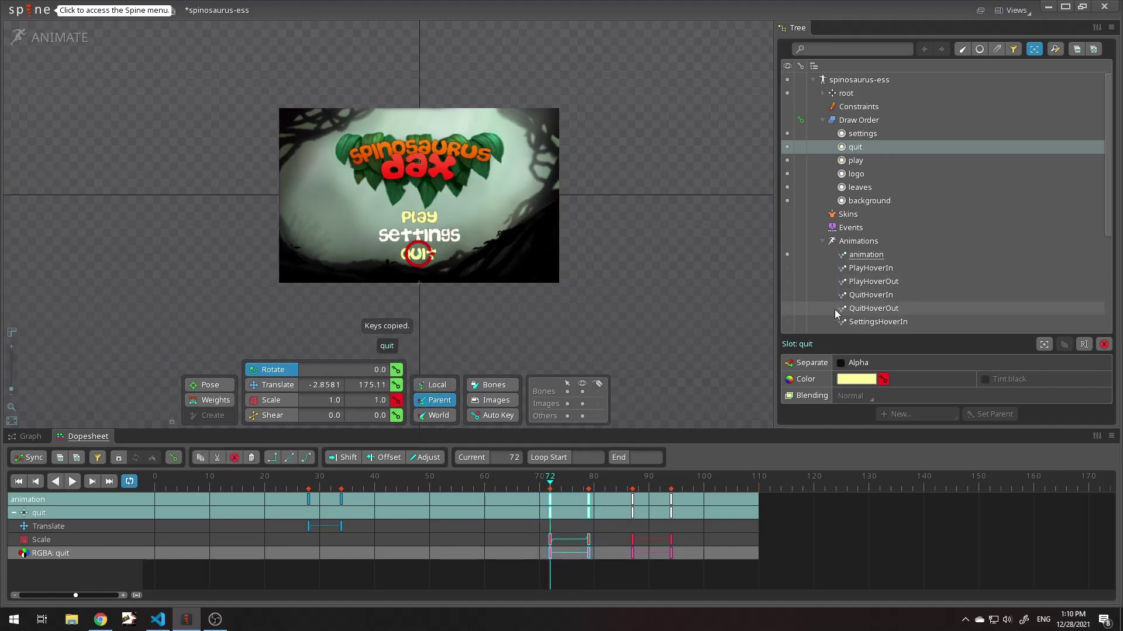
Step: Paste the quit keys into QuitHoverIn, spanning frames 0–7
click(787, 295)
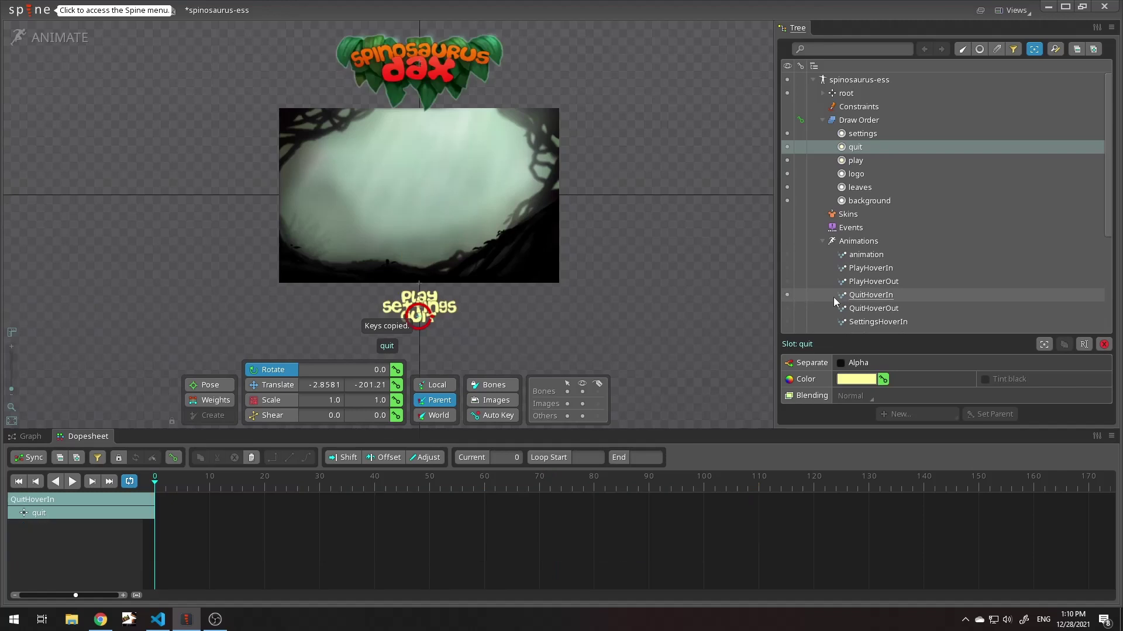
click(862, 297)
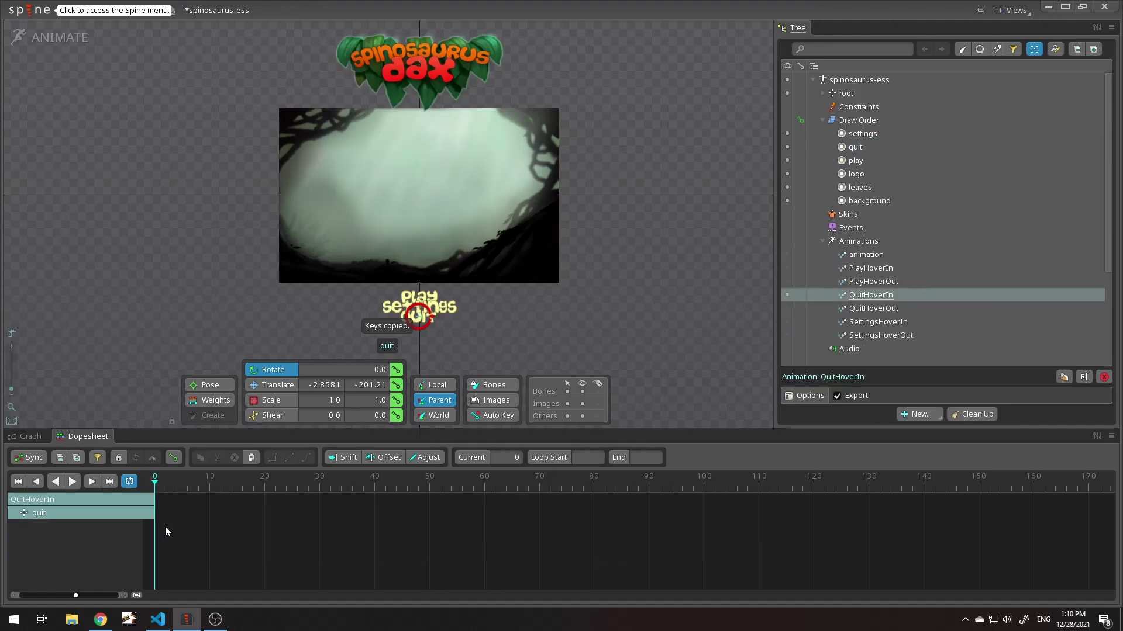
key(ctrl+v)
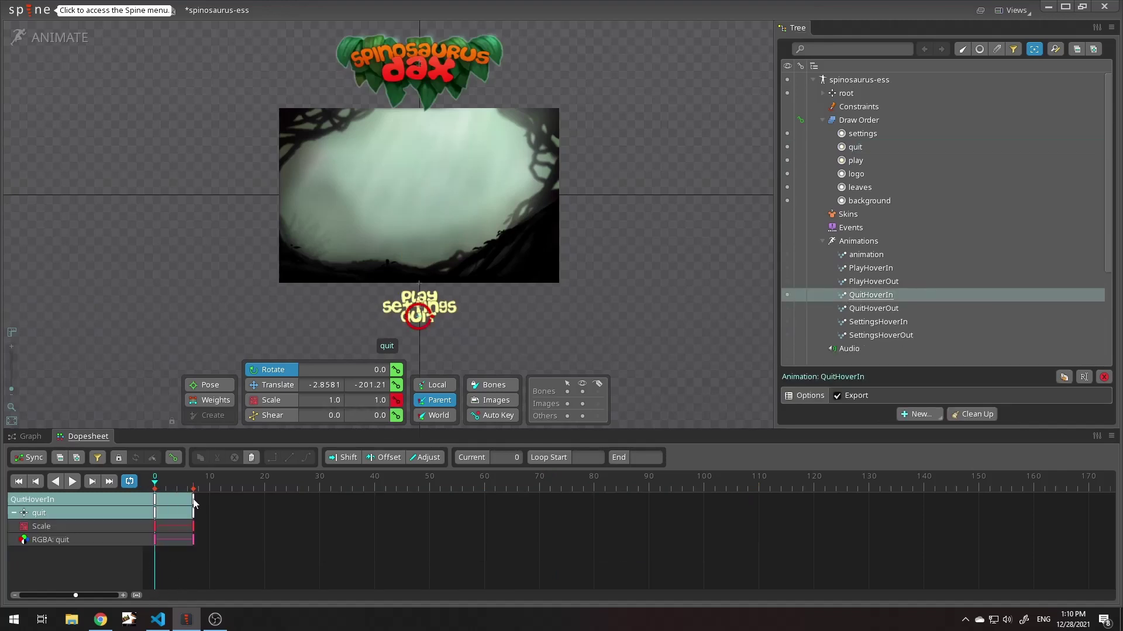
mouse_move(156, 486)
mouse_down()
mouse_move(194, 484)
mouse_move(154, 484)
mouse_up()
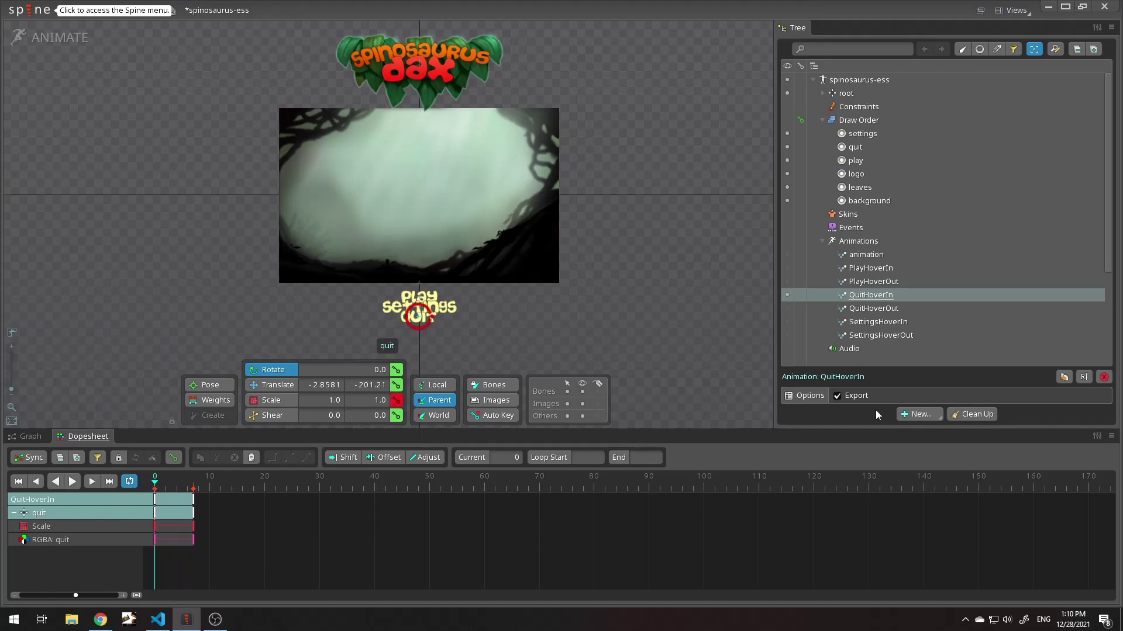
Step: Read the quit bone's Translate Y at frame 34 of the main animation
click(786, 254)
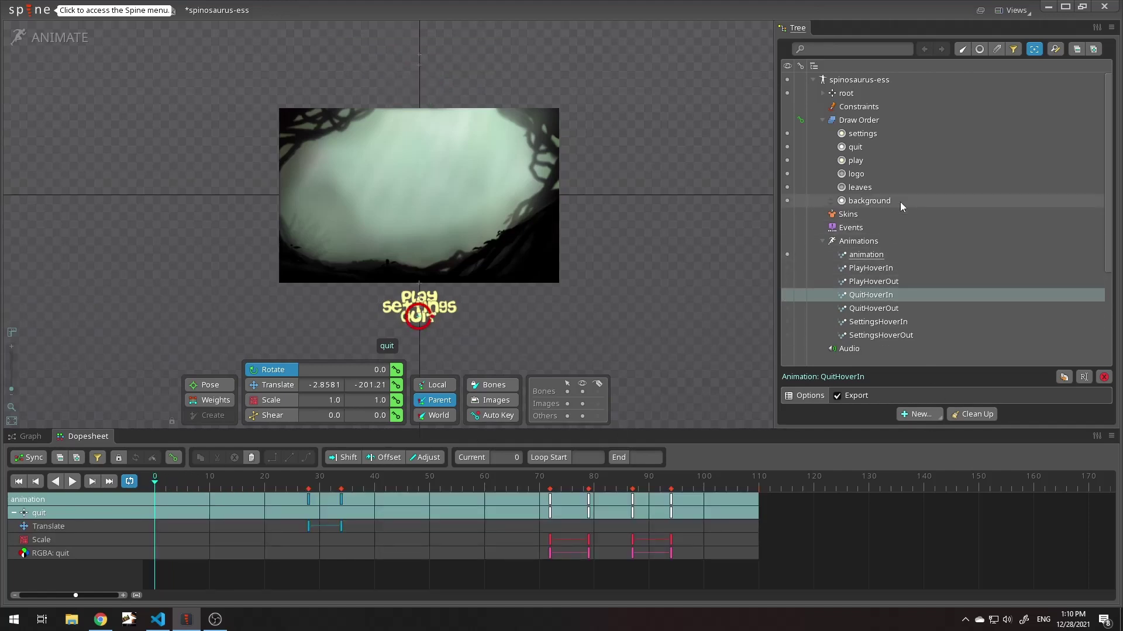
click(855, 149)
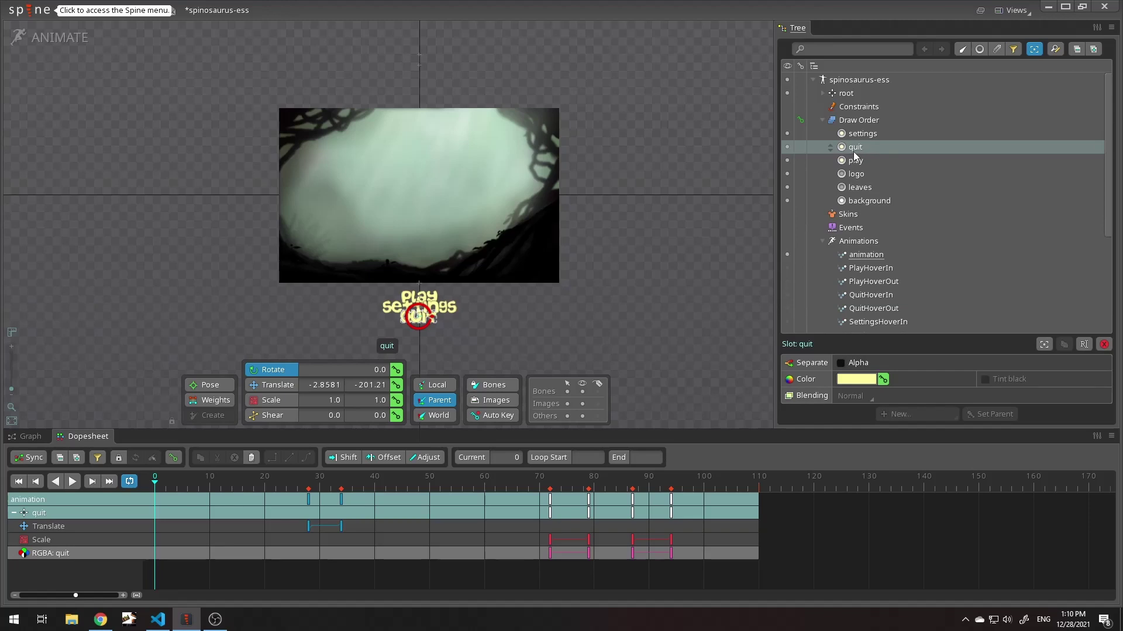
click(341, 528)
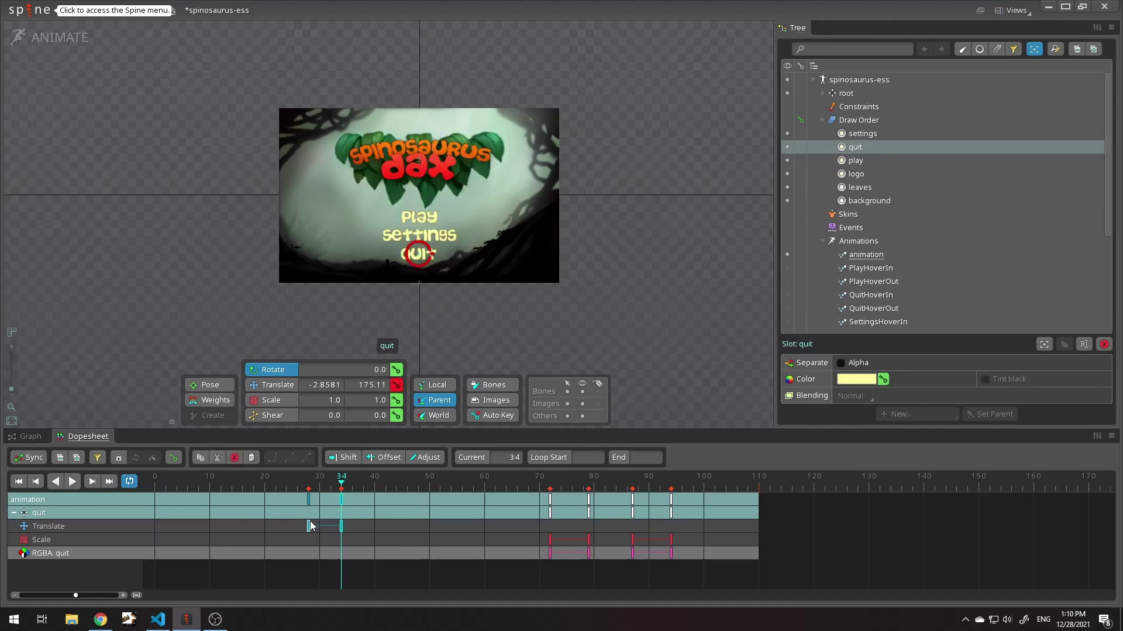
click(308, 526)
click(342, 528)
click(308, 526)
click(342, 527)
click(377, 387)
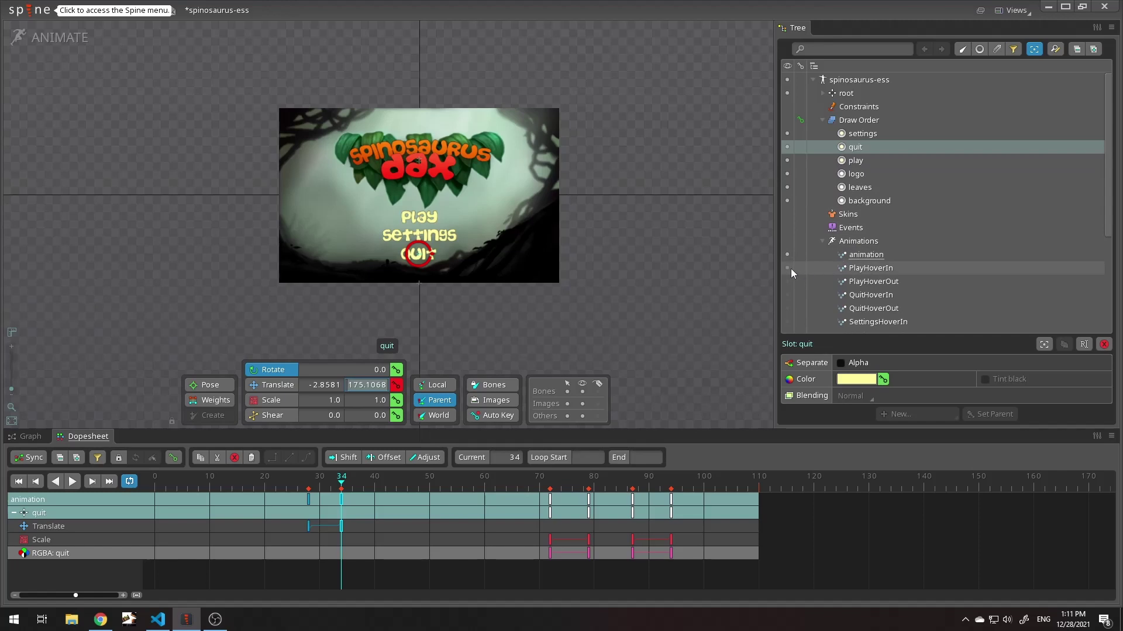
Step: Key quit's Translate Y at 175.11 on frame 0 of QuitHoverIn
click(787, 295)
click(155, 485)
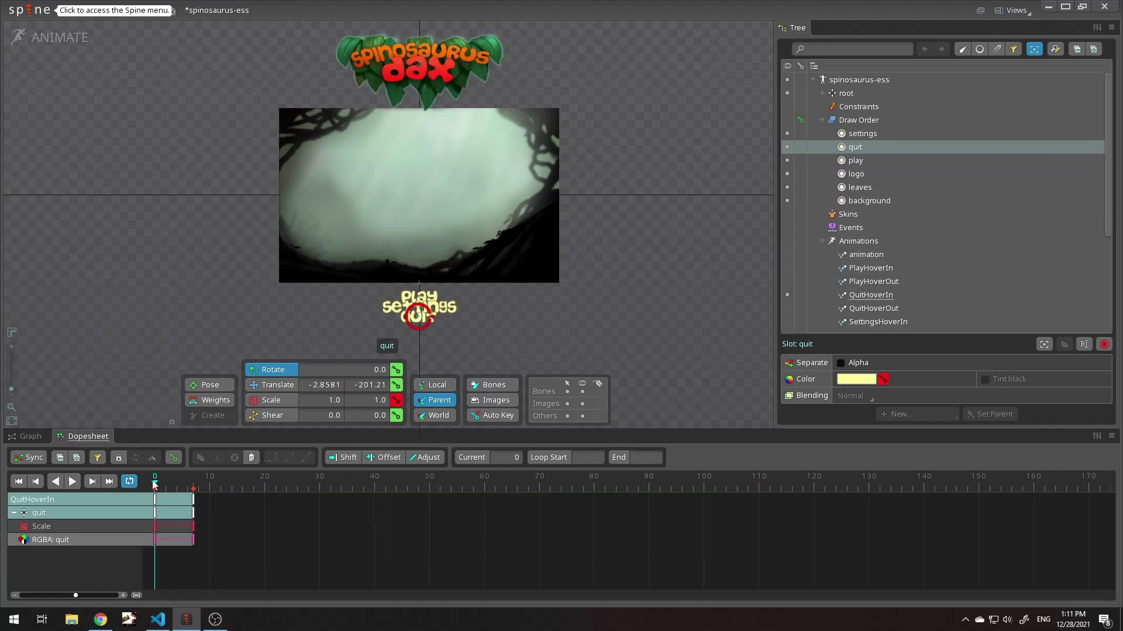
click(378, 386)
key(ctrl+v)
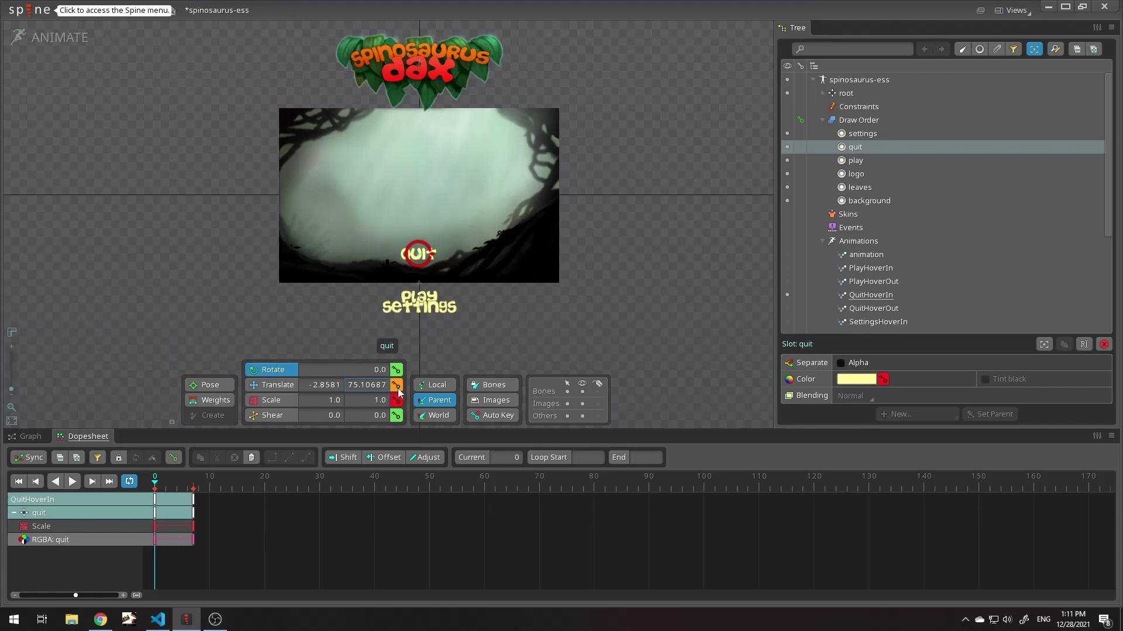
click(397, 387)
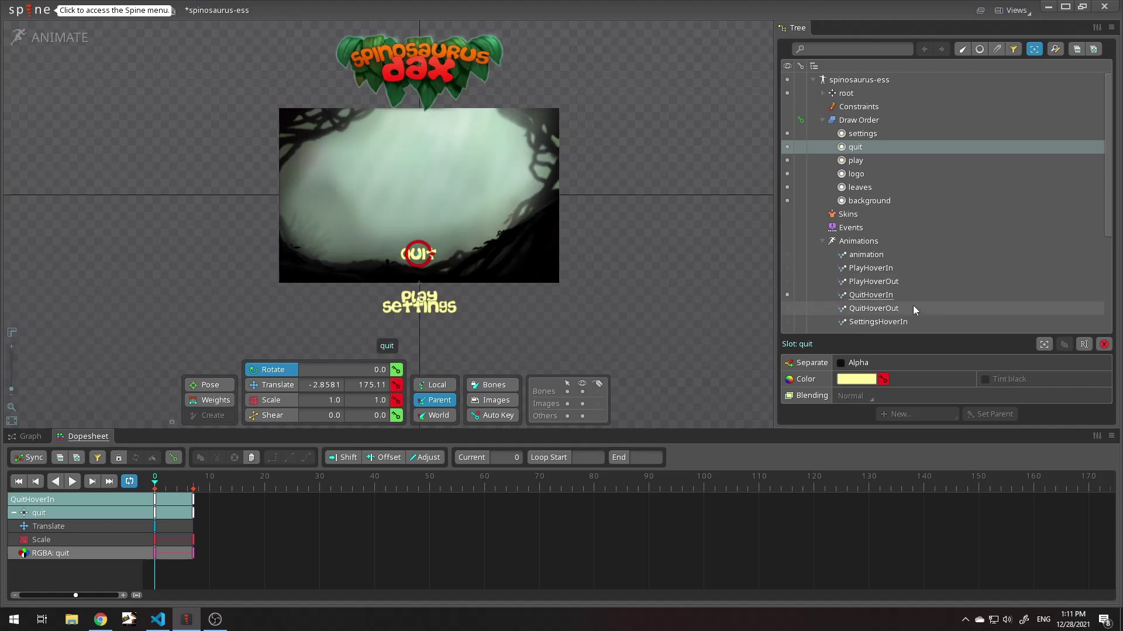
Step: Copy the main animation's quit keys around frames 86–93 into QuitHoverOut
click(787, 308)
key(ctrl+v)
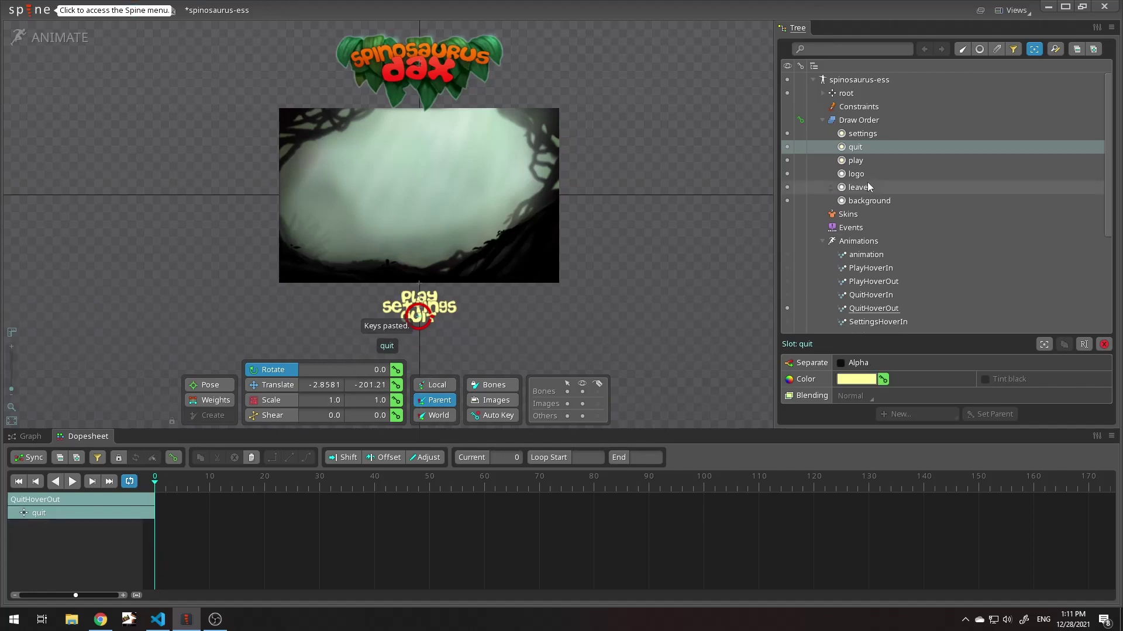
click(800, 295)
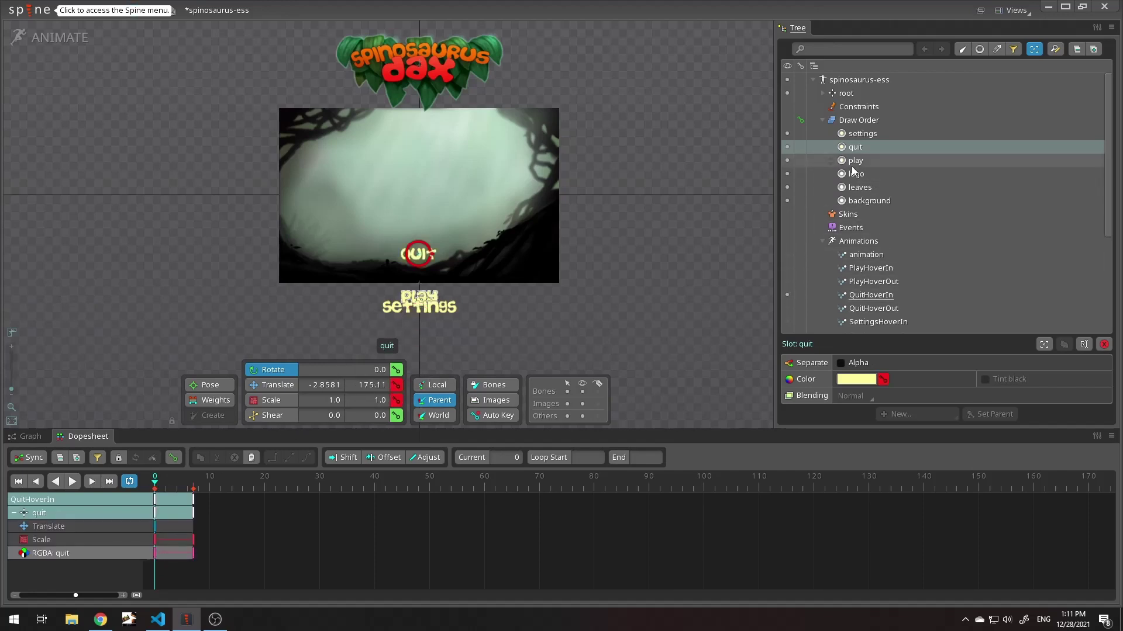
click(798, 256)
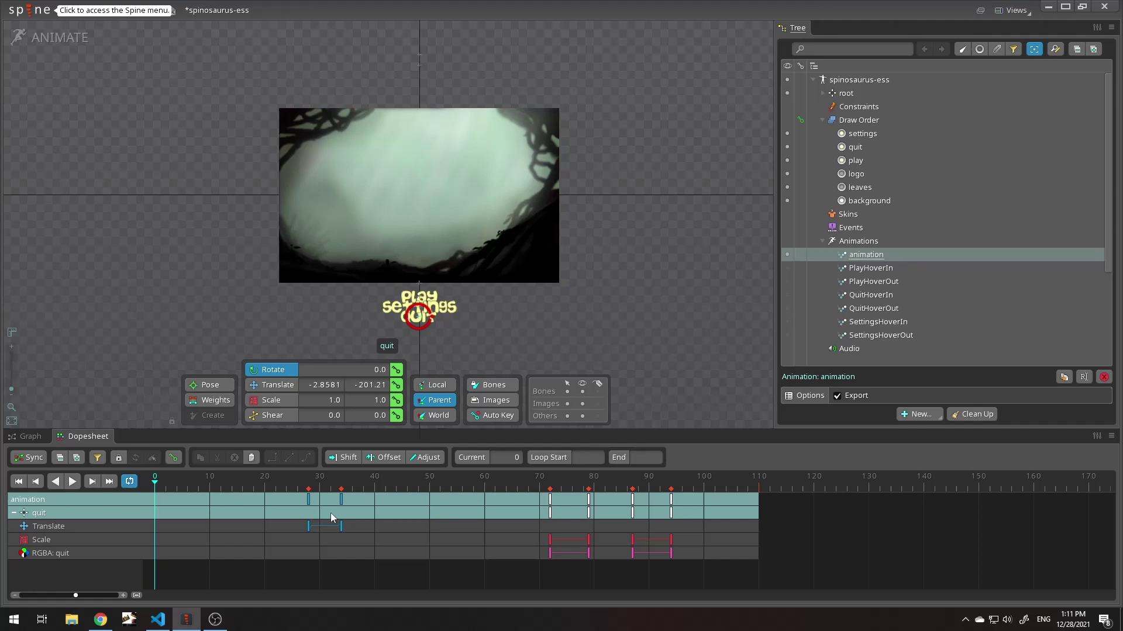
click(341, 524)
drag(625, 575, 679, 496)
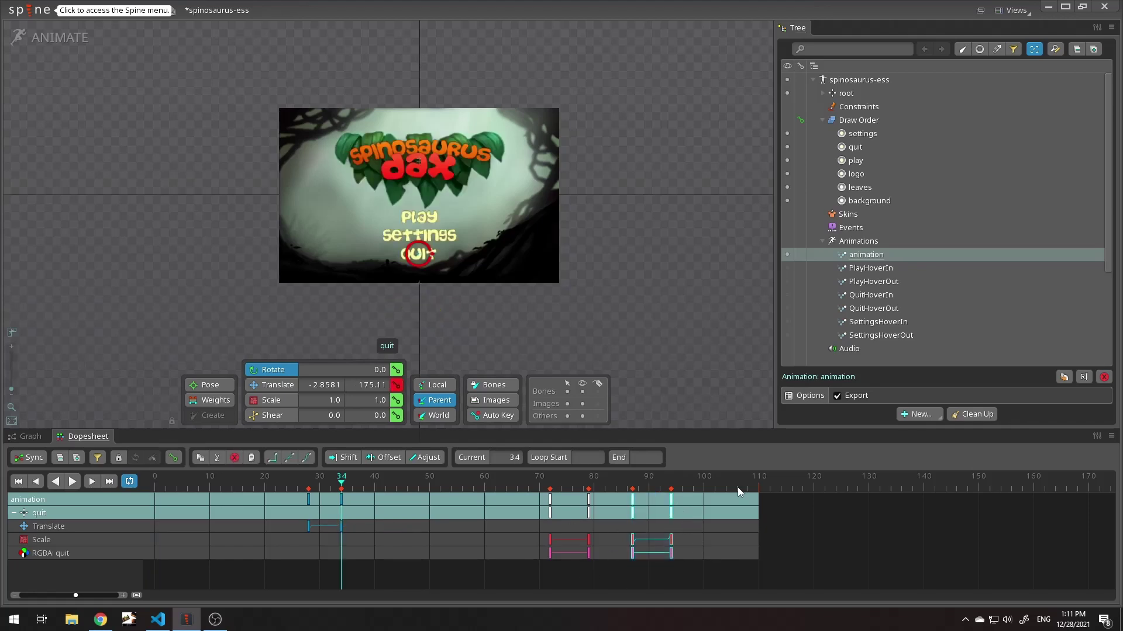
key(ctrl+c)
click(787, 308)
key(ctrl+v)
mouse_move(157, 485)
mouse_down()
mouse_move(183, 484)
mouse_move(155, 485)
mouse_up()
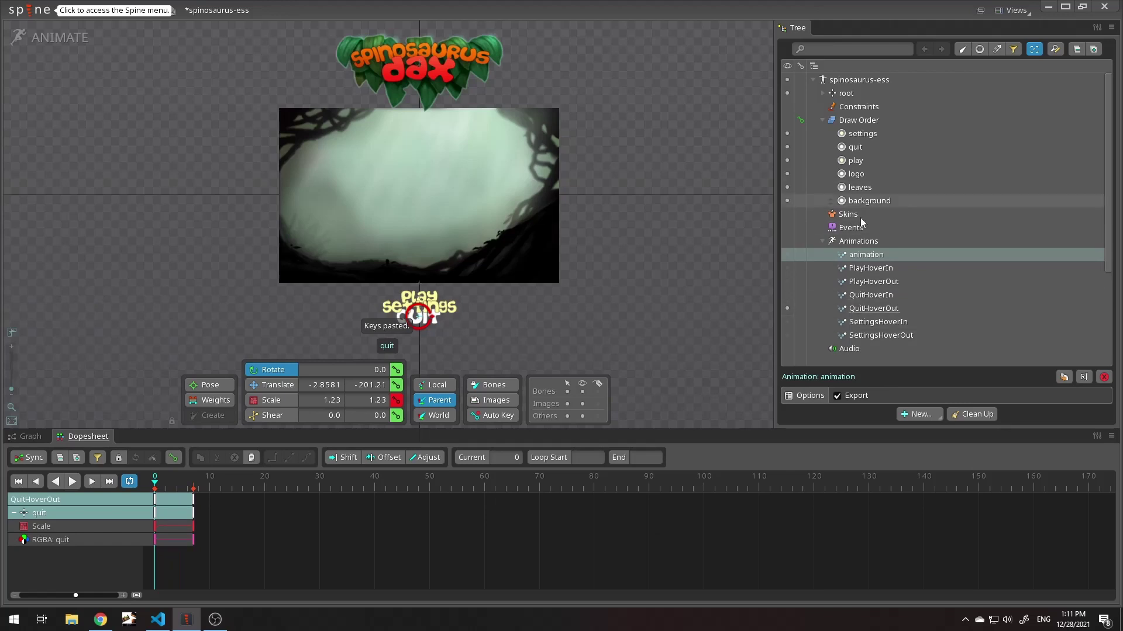
Step: Key quit's translation at frame 0 of QuitHoverOut and compare it with QuitHoverIn
click(787, 254)
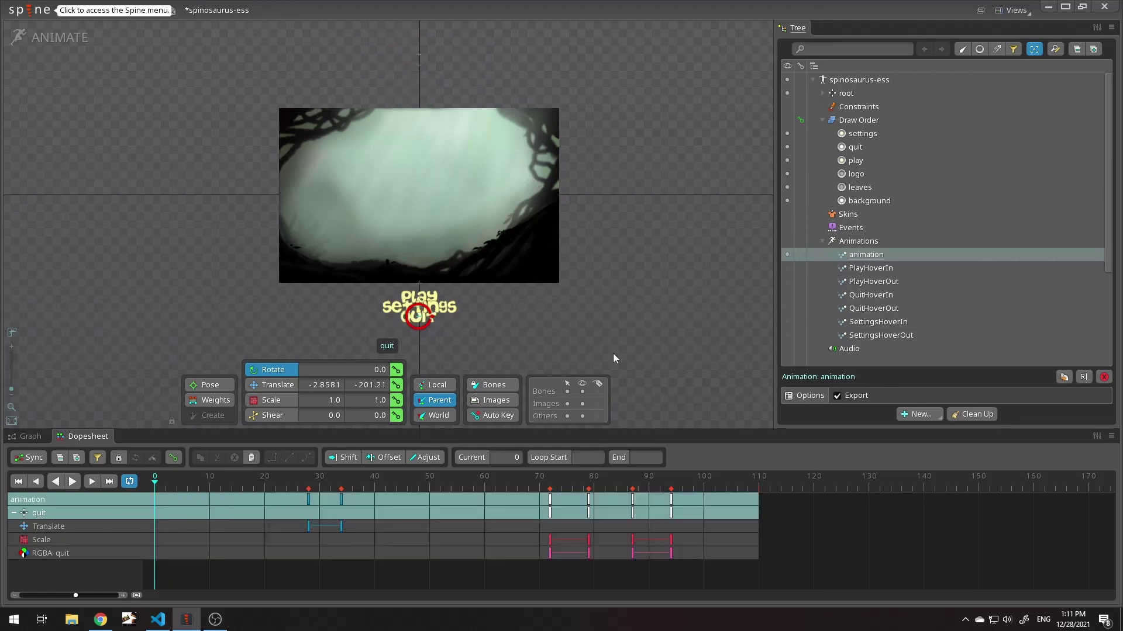
click(885, 308)
click(787, 308)
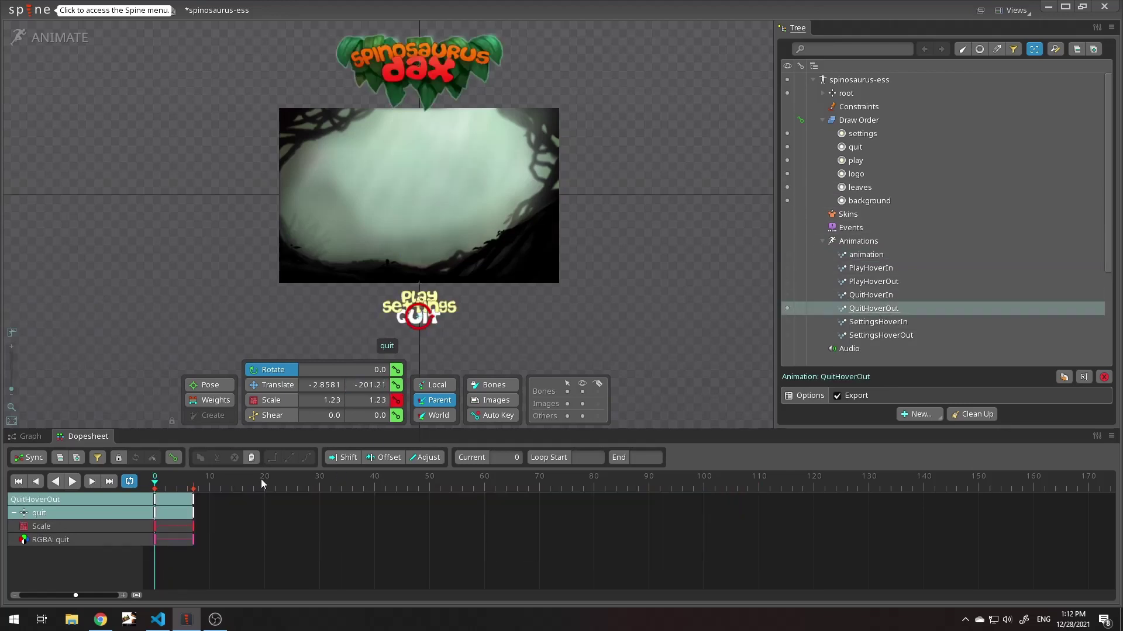
click(396, 385)
click(161, 485)
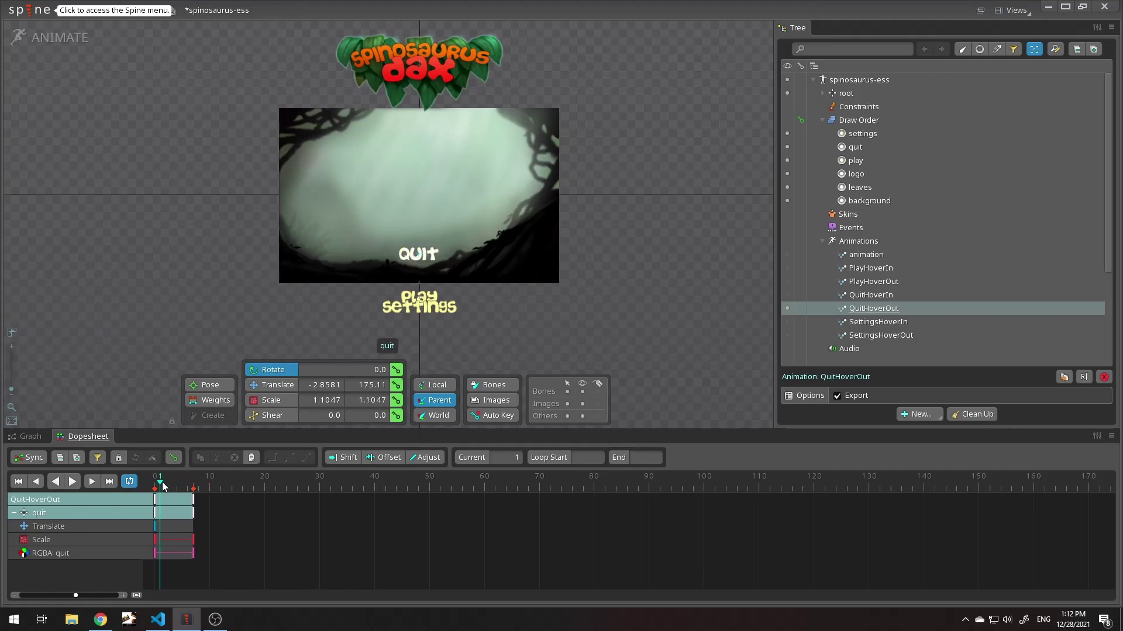
drag(162, 486, 185, 480)
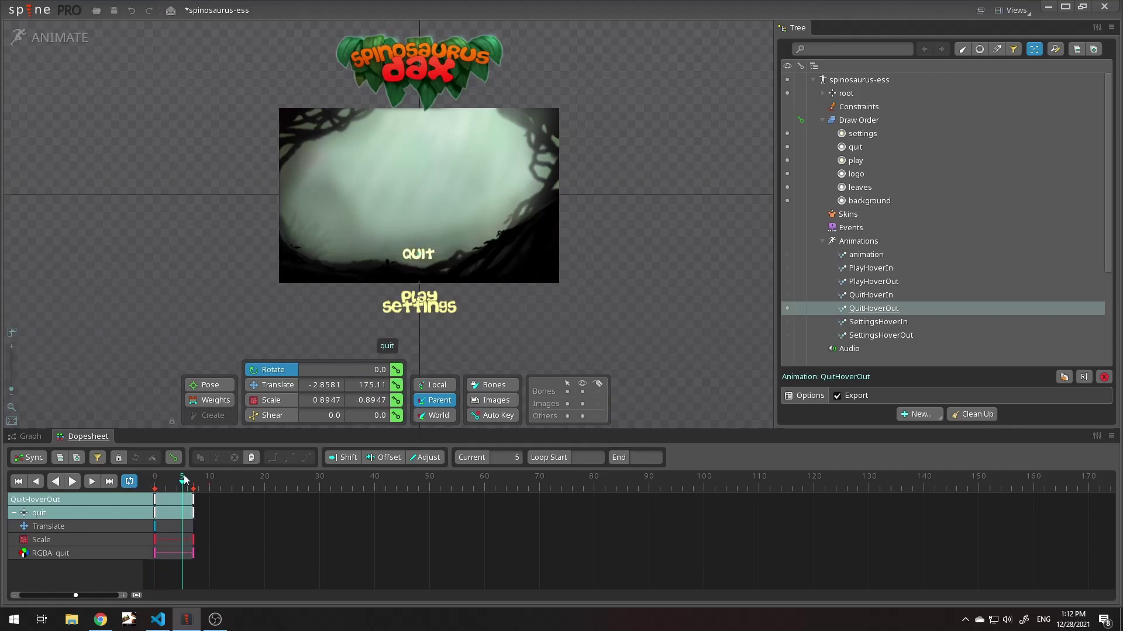
click(787, 295)
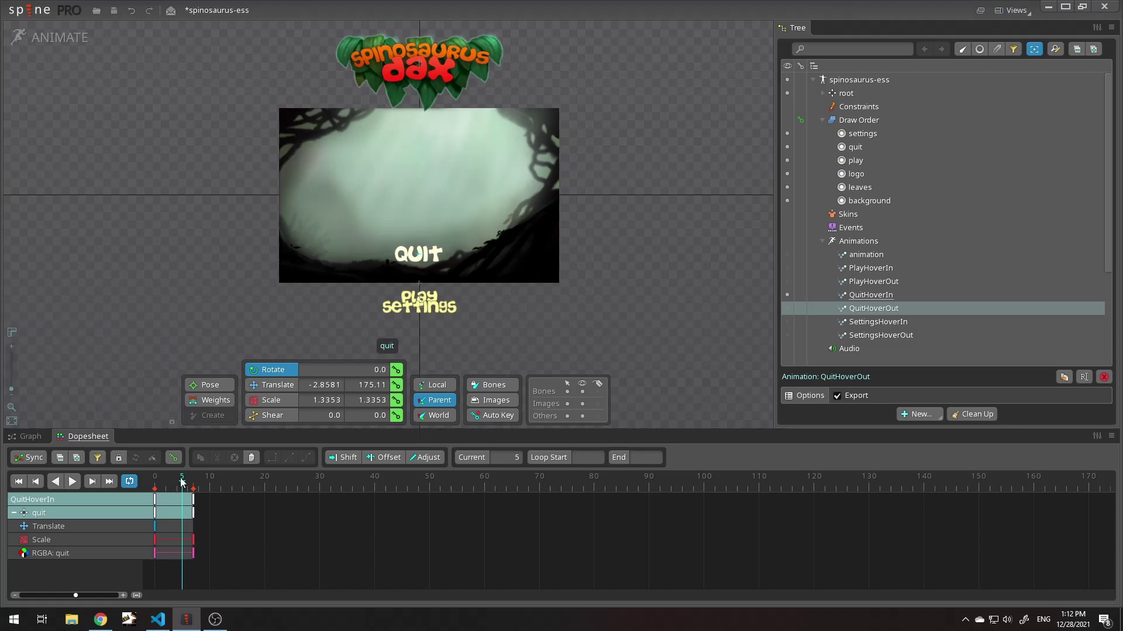
click(787, 309)
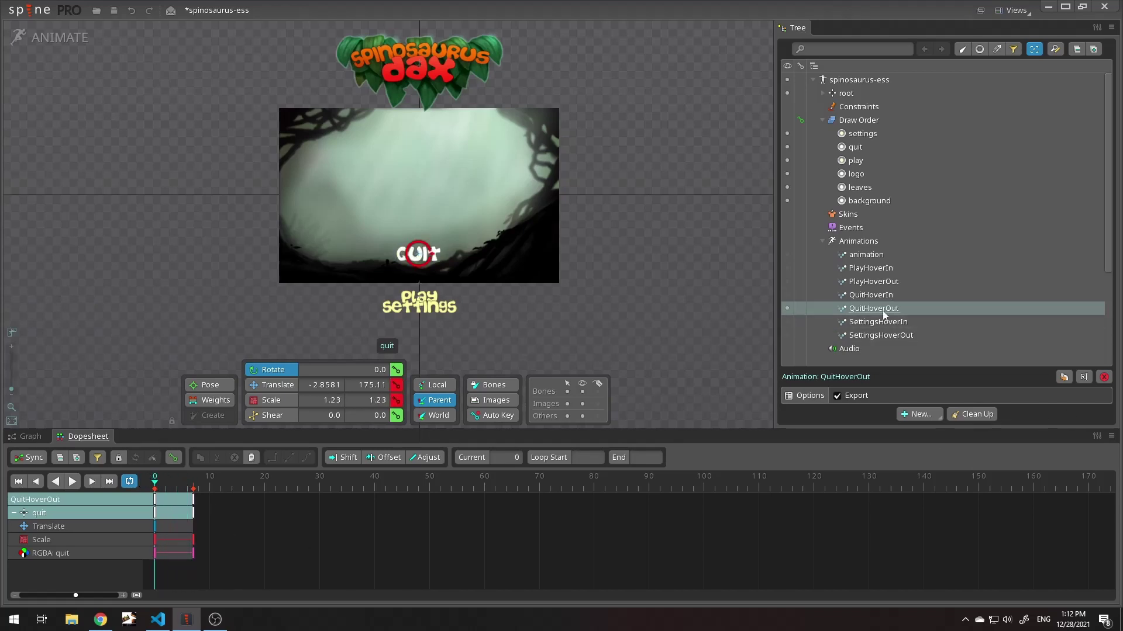
click(787, 255)
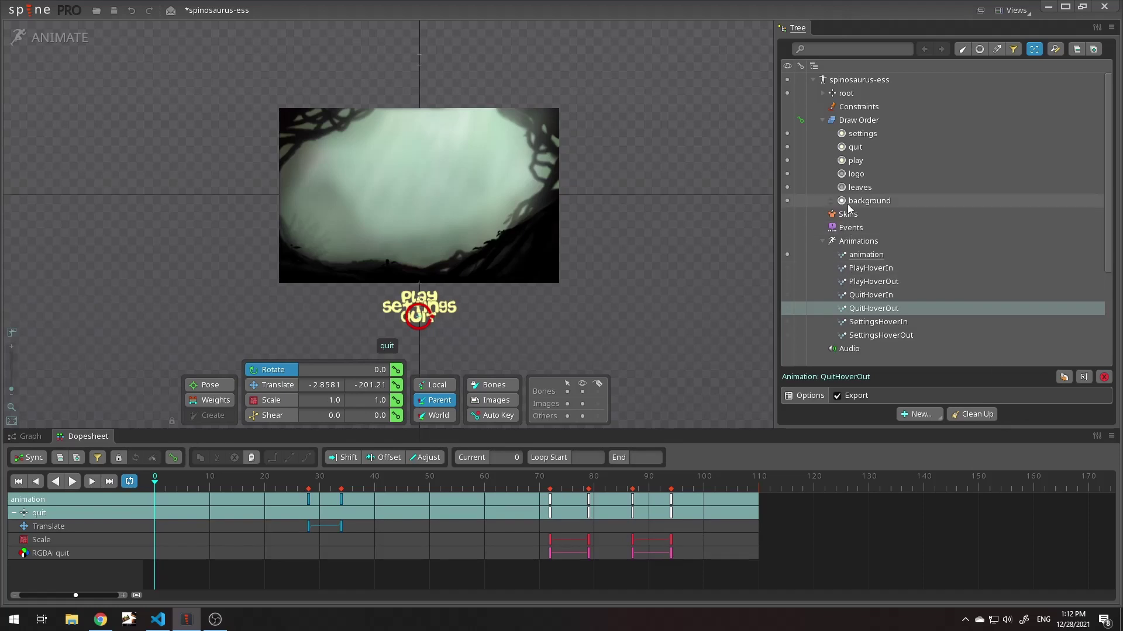
Step: Fill PlayHoverOut and PlayHoverIn with the play slot's keys, using frames 40–47 for PlayHoverIn
click(850, 162)
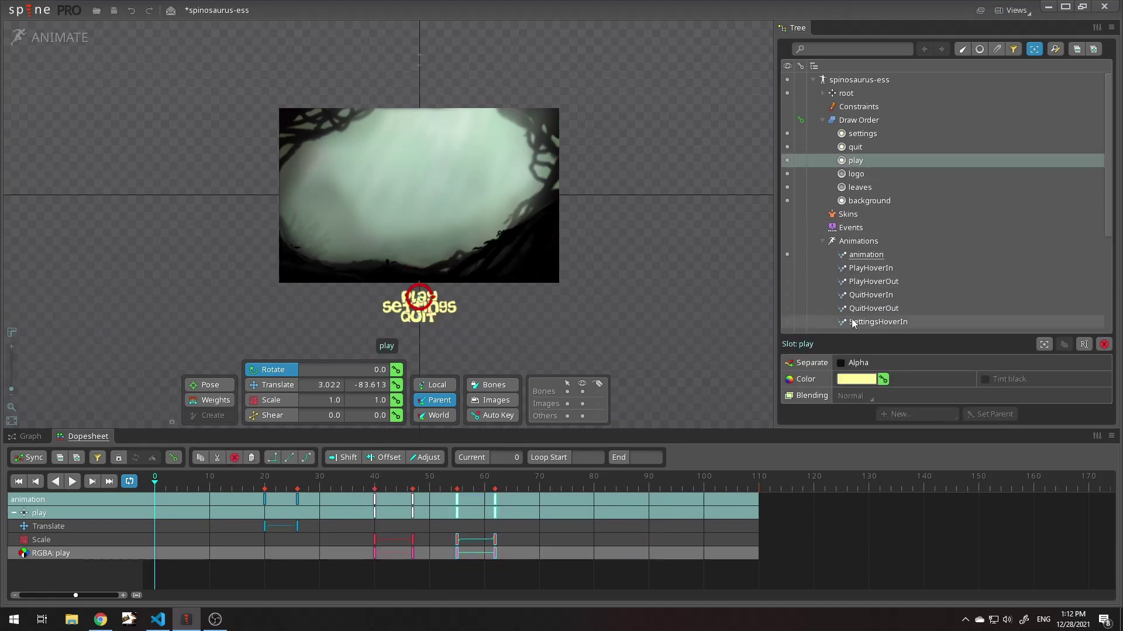
key(ctrl+c)
click(860, 281)
key(ctrl+v)
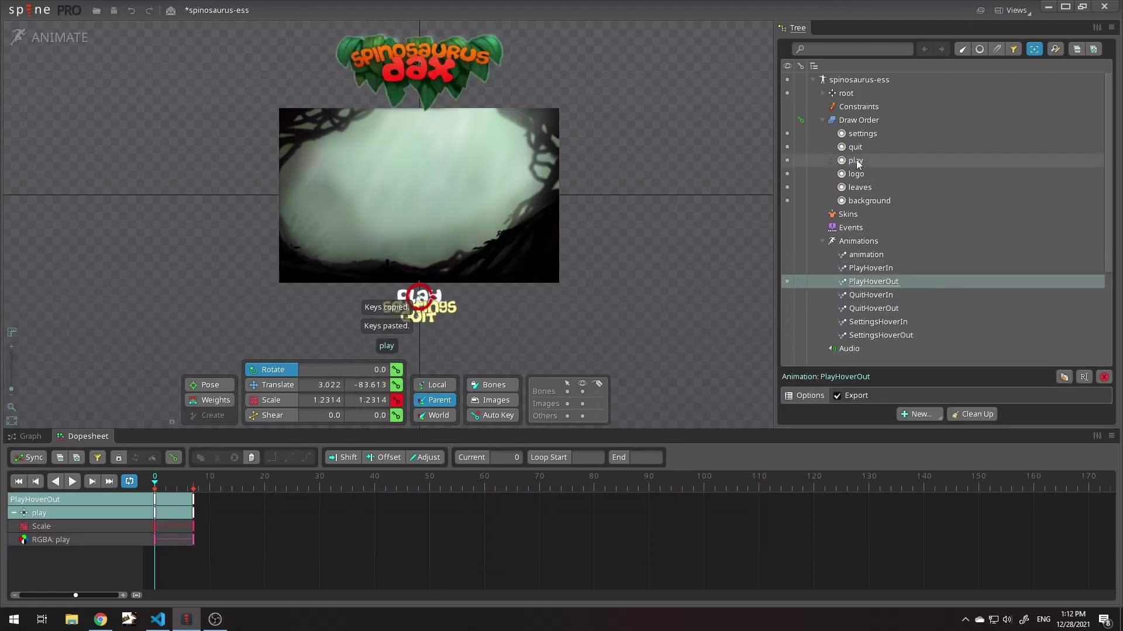
click(855, 161)
click(787, 255)
drag(337, 585, 377, 496)
key(ctrl+c)
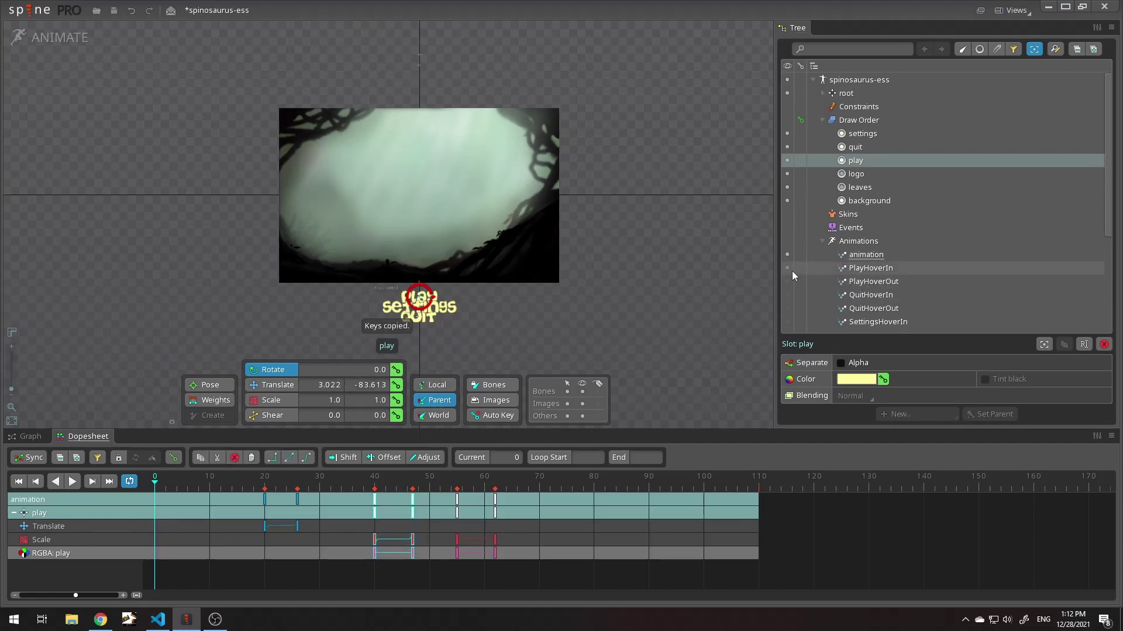
click(787, 267)
click(795, 135)
key(ctrl+v)
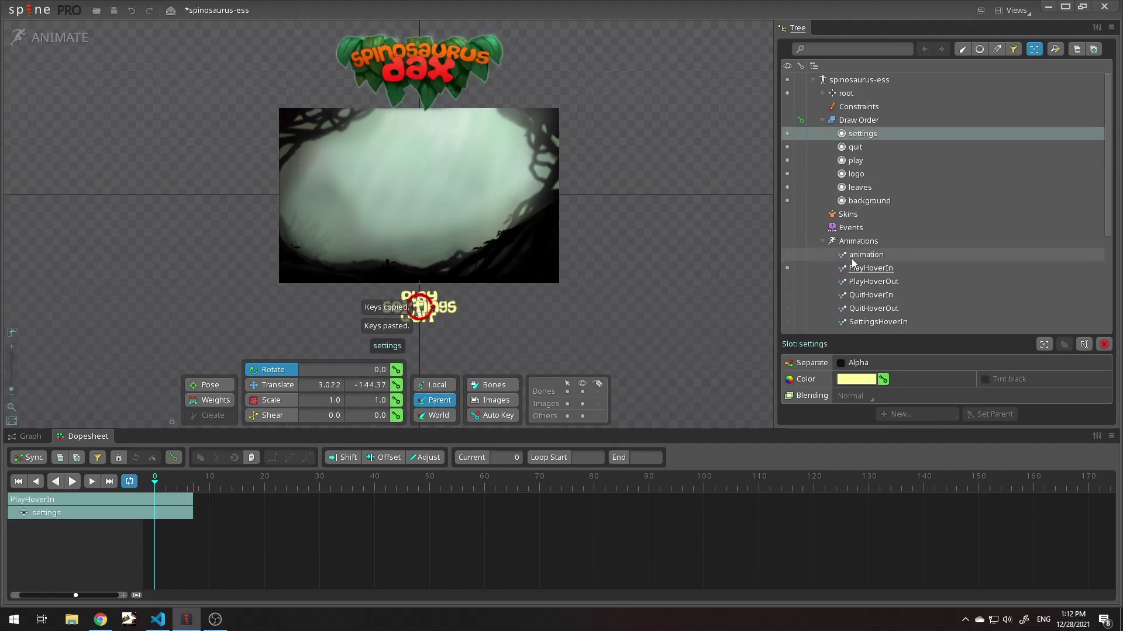
Step: Copy the settings keys from frames 56–78 for the settings hover animation
click(787, 254)
drag(591, 526, 454, 494)
key(ctrl+c)
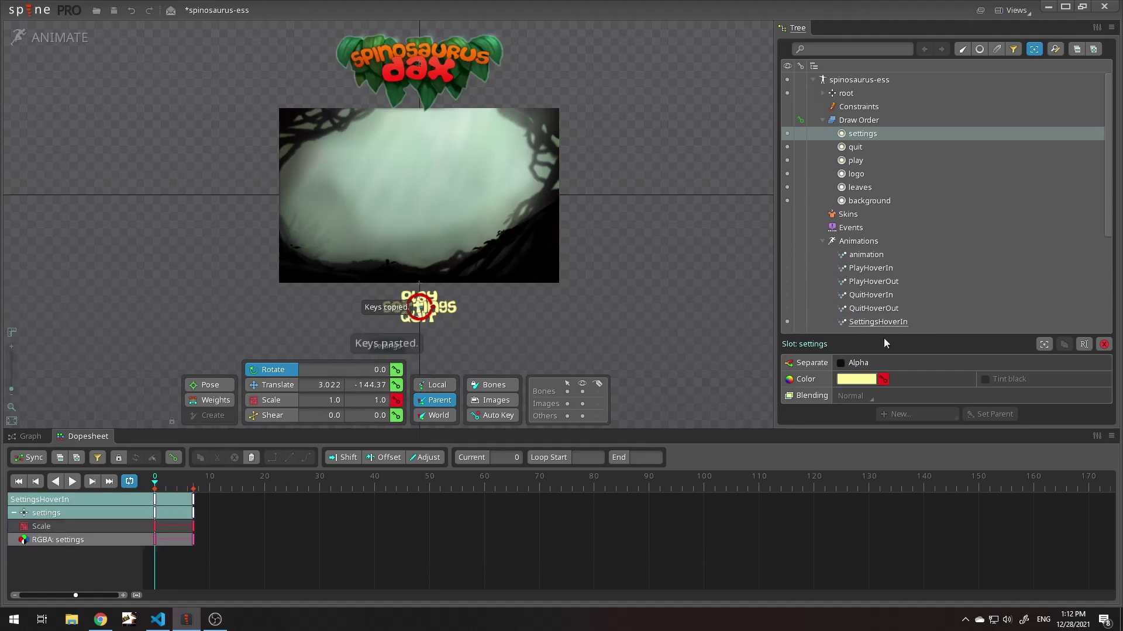
scroll(787, 293, down, 1)
click(787, 295)
click(32, 16)
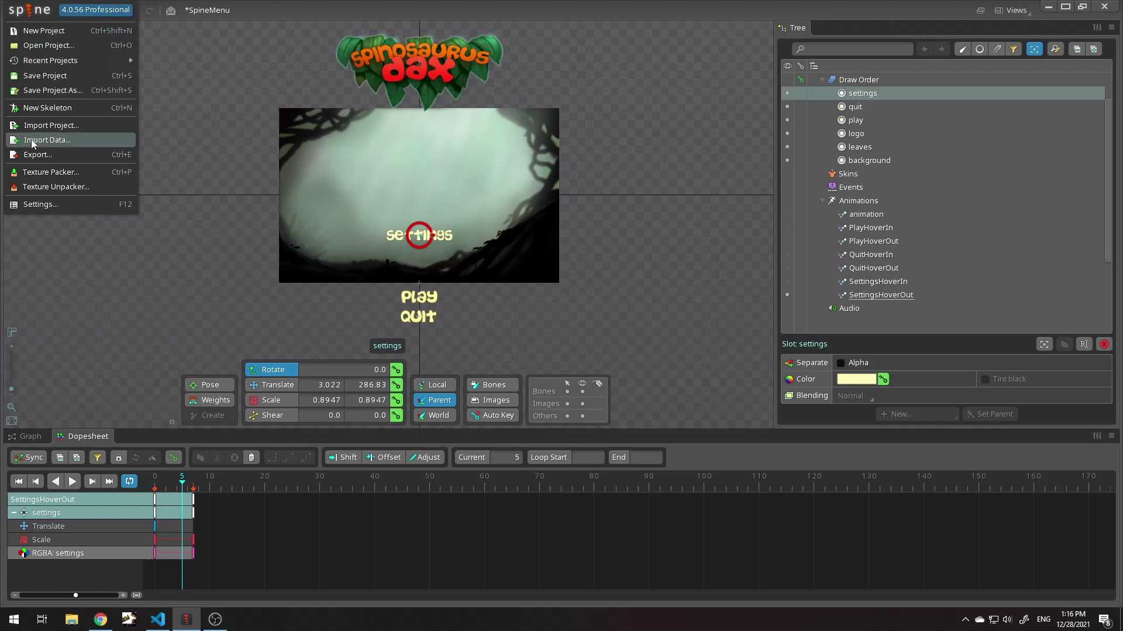
Step: Export the skeleton as JSON with a packed atlas to D:/VideoTutorials/SpineMenu
click(53, 154)
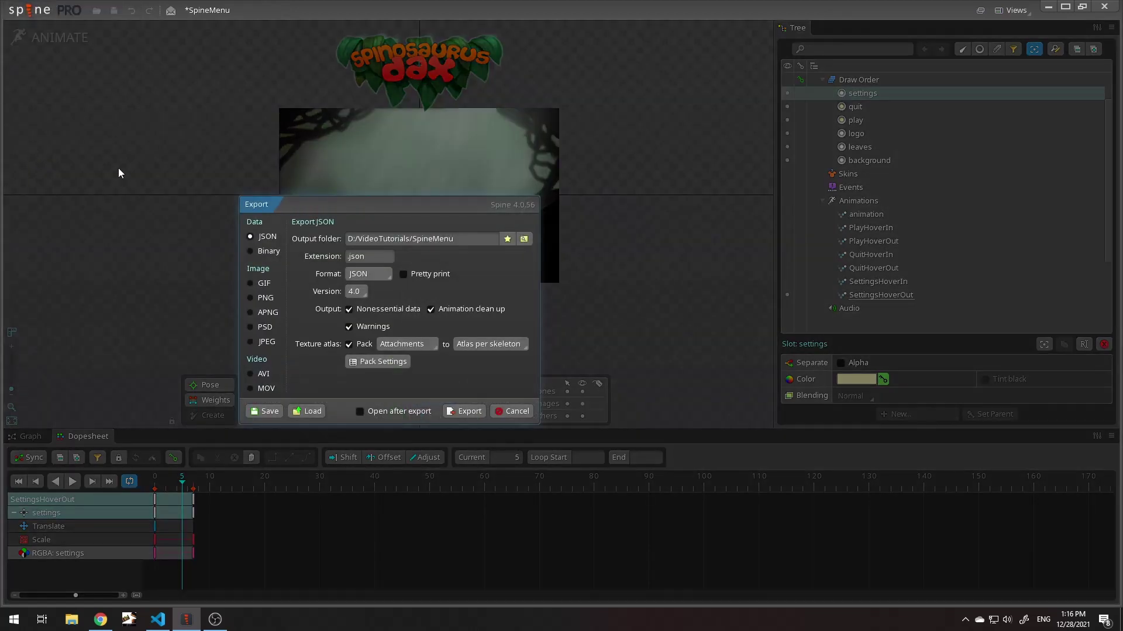
click(524, 239)
click(459, 297)
click(465, 412)
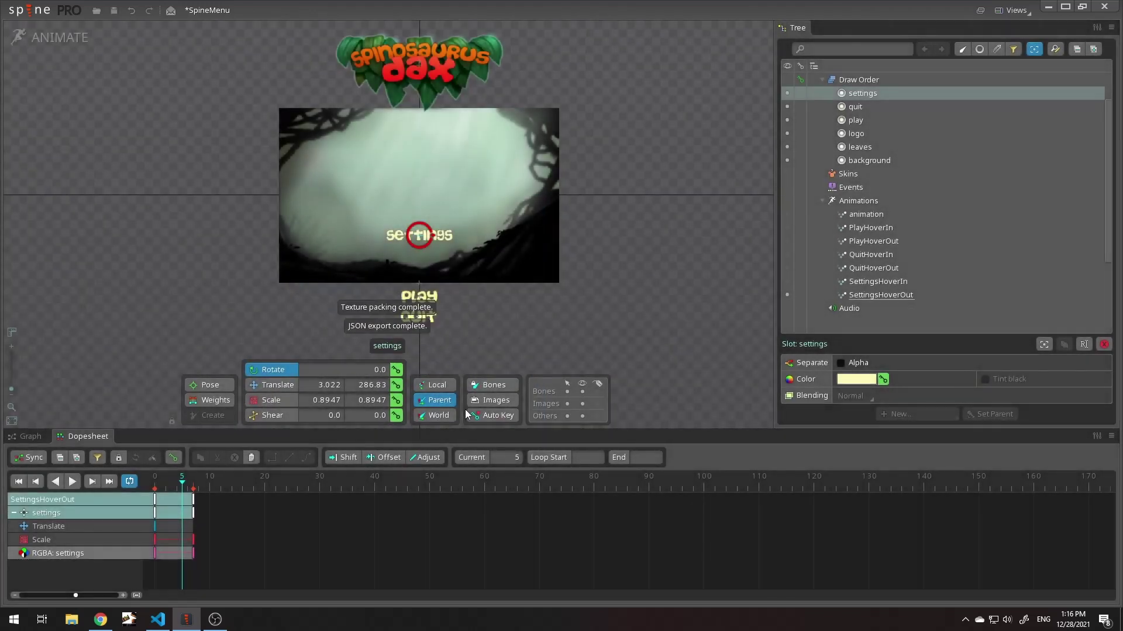
Step: Rename spinosaurus-ess.atlas to spinosaurus-ess.atlas.txt in the SpineMenu folder, accepting the extension warning
click(71, 619)
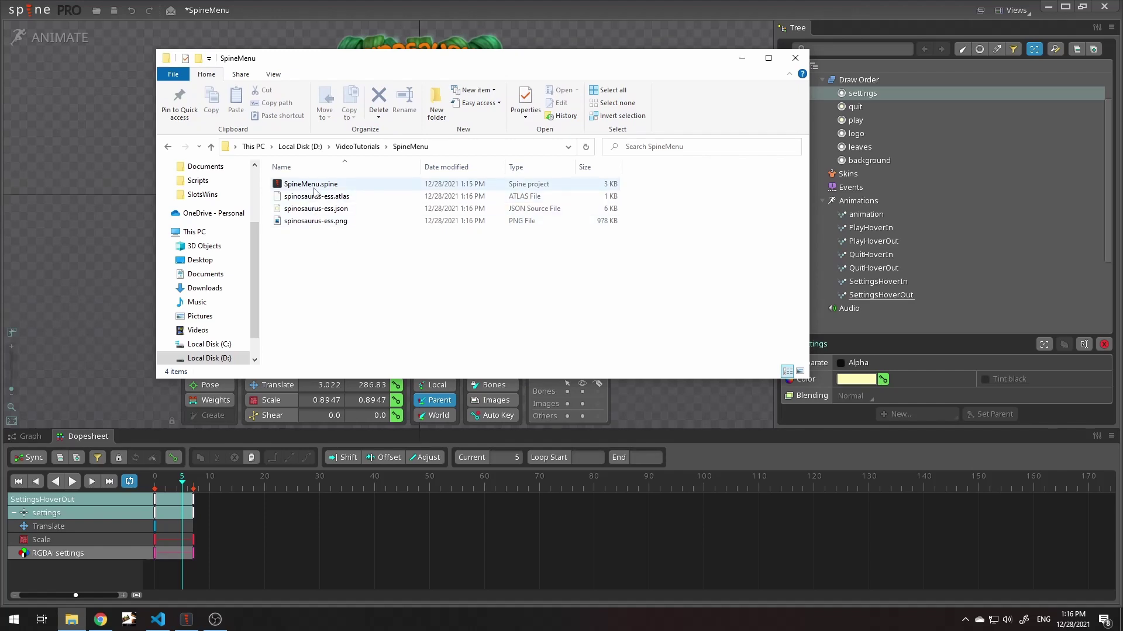
click(351, 203)
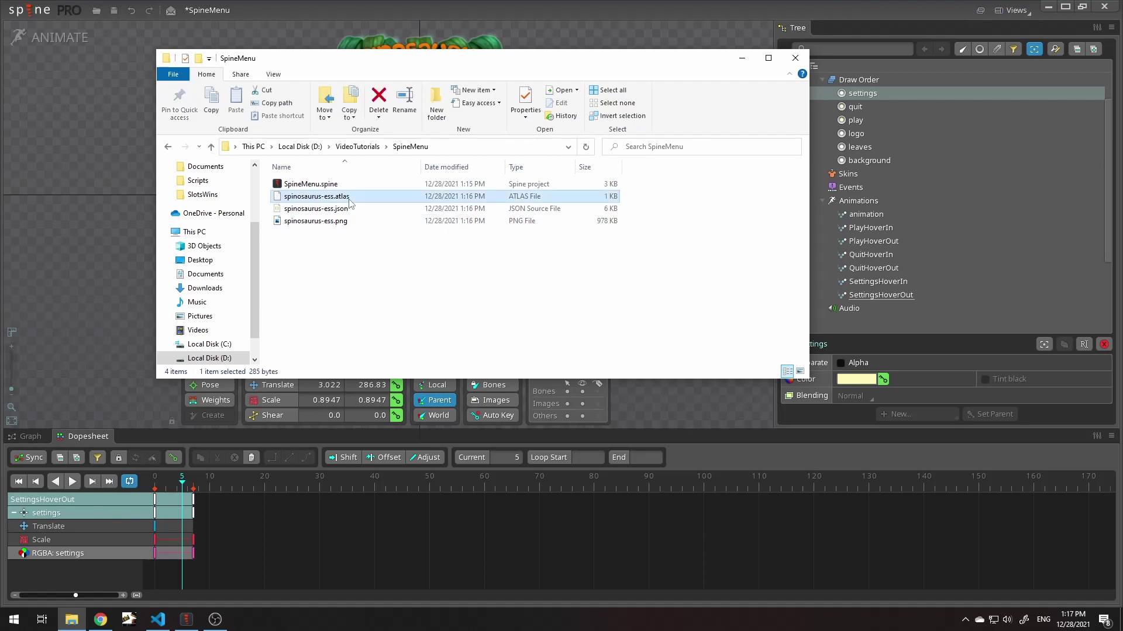
right_click(350, 201)
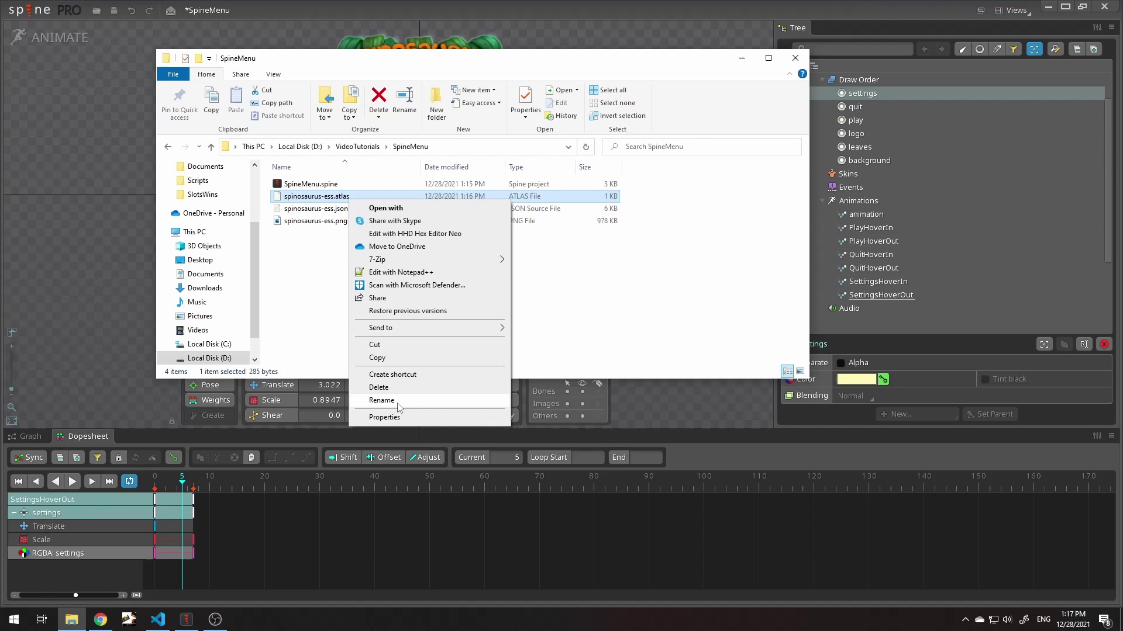
click(398, 407)
click(358, 198)
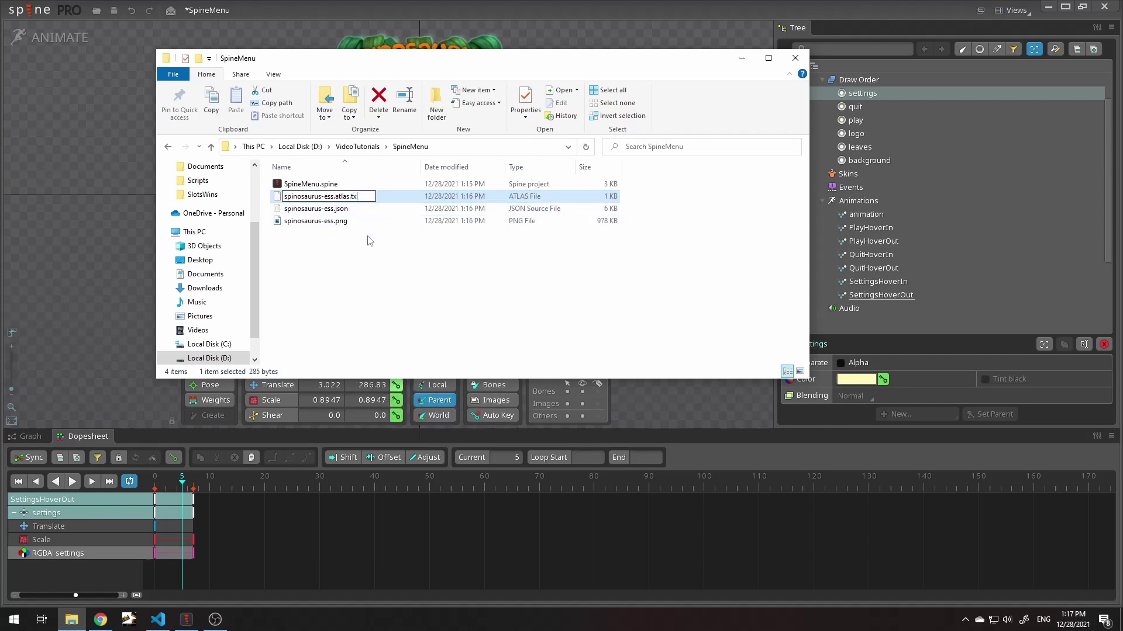
key(Return)
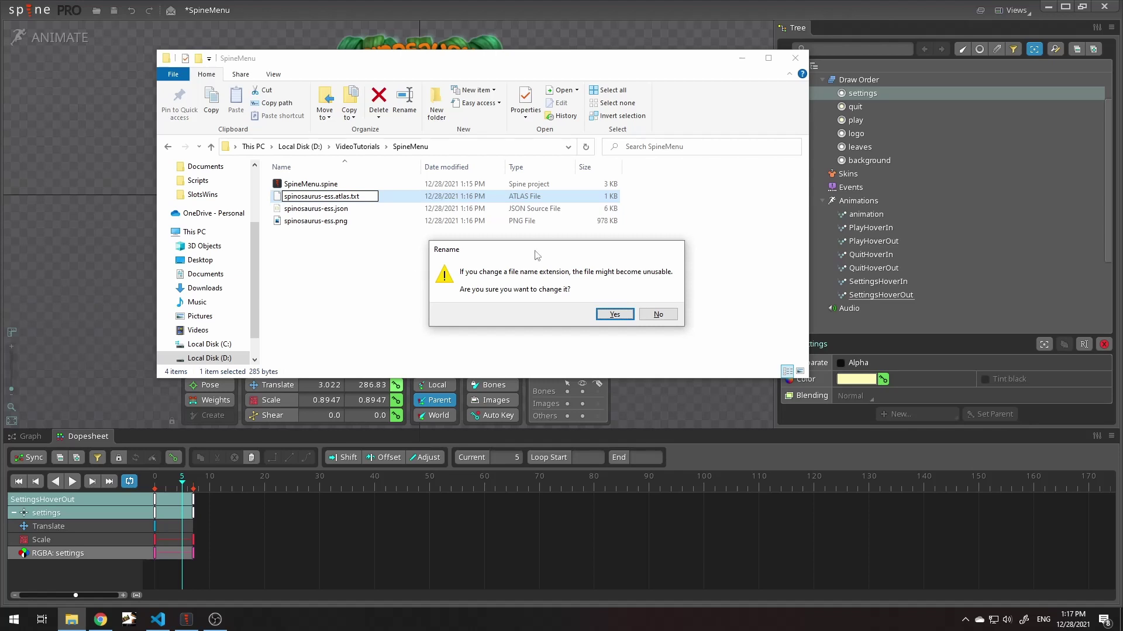
click(605, 316)
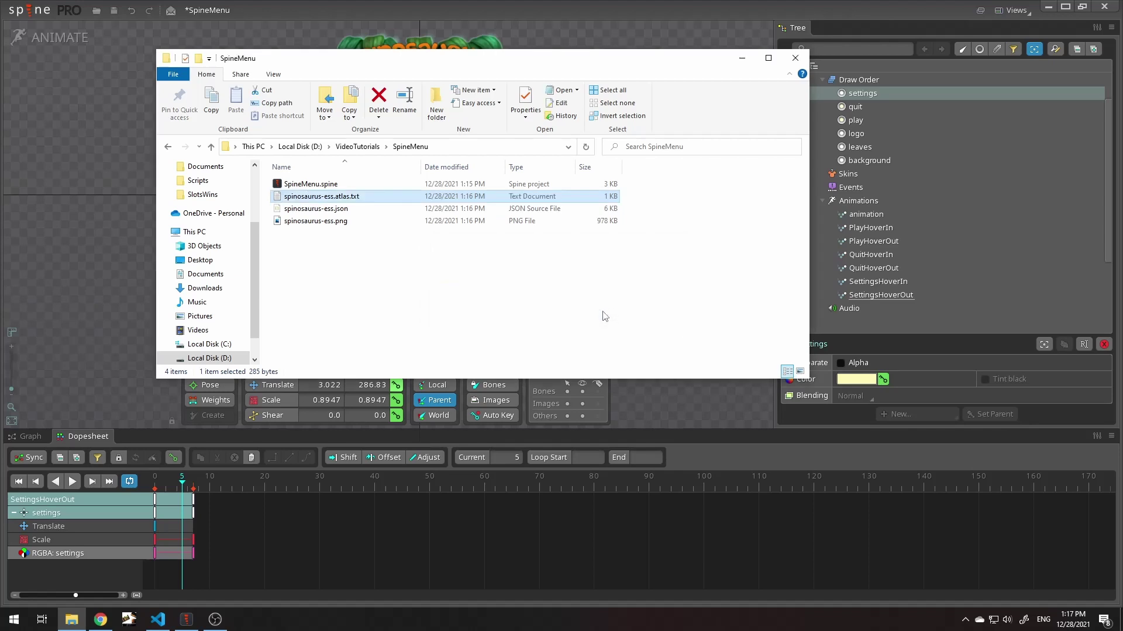
click(539, 279)
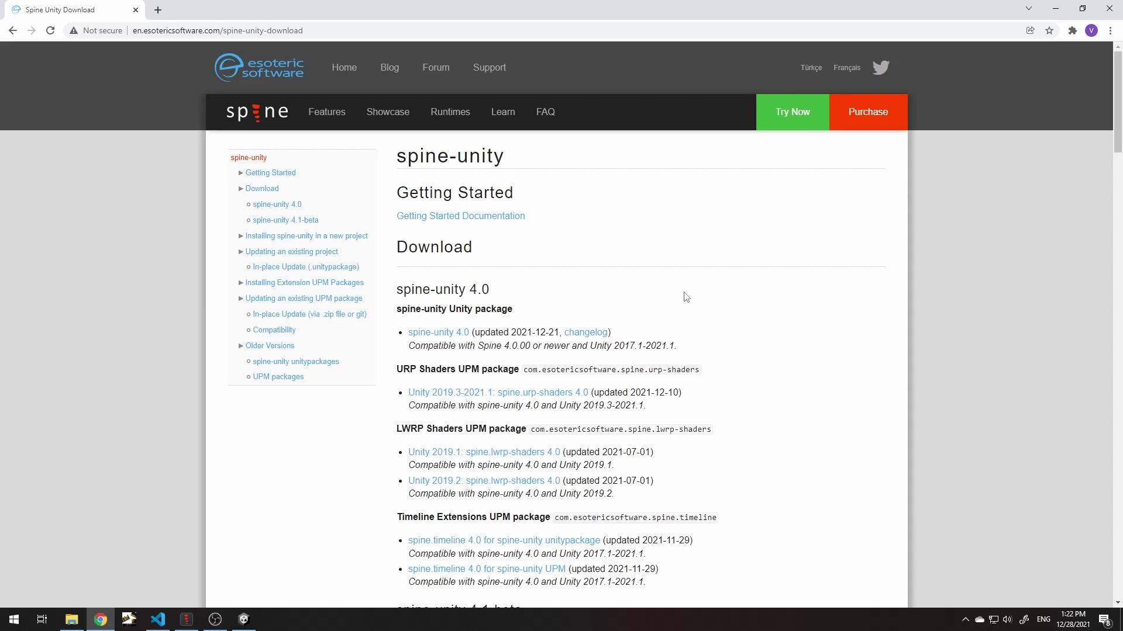
Step: Download the spine-unity 4.0 package and bring the Unity editor forward
click(444, 333)
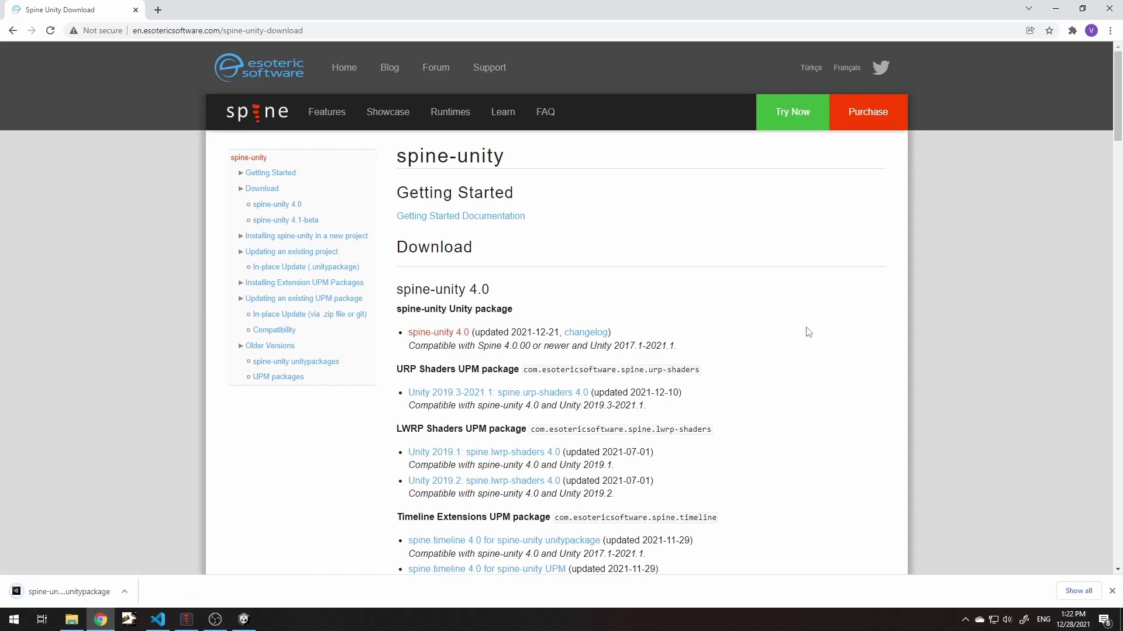
click(133, 589)
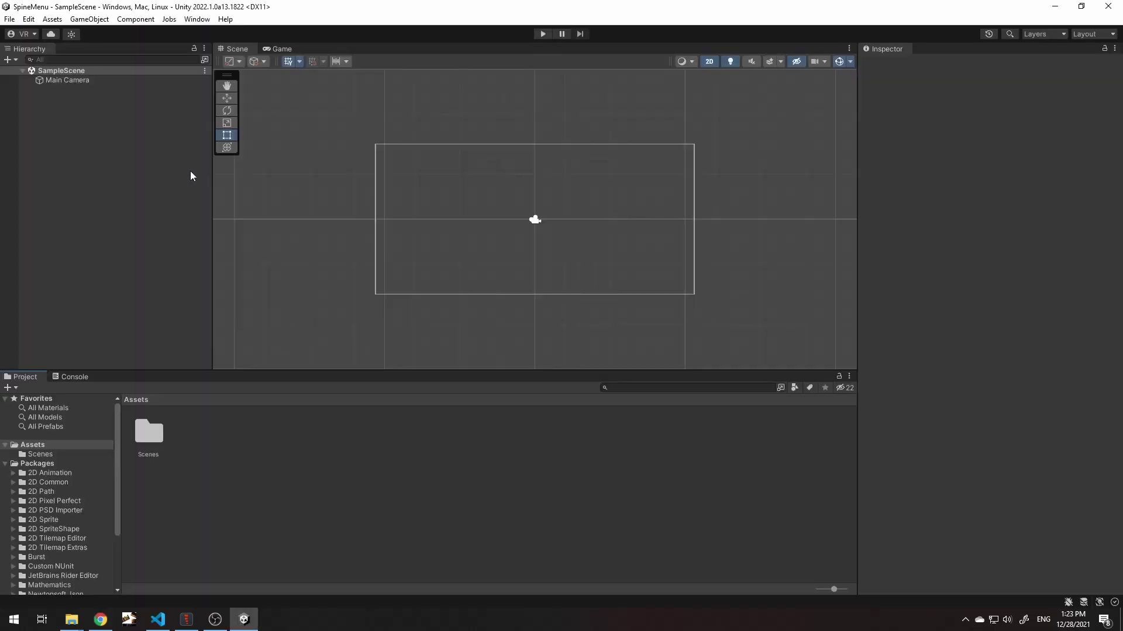
Step: Import the custom package spine-unity-4.0-2021-12-21.unitypackage with all of its files
click(52, 19)
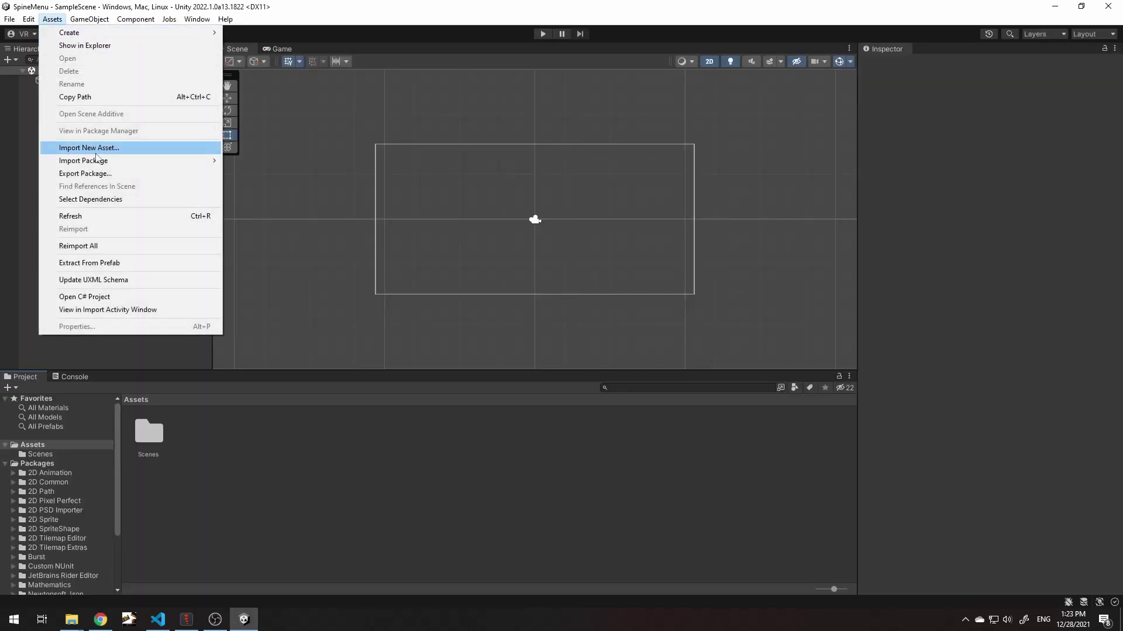
mouse_move(102, 162)
click(251, 162)
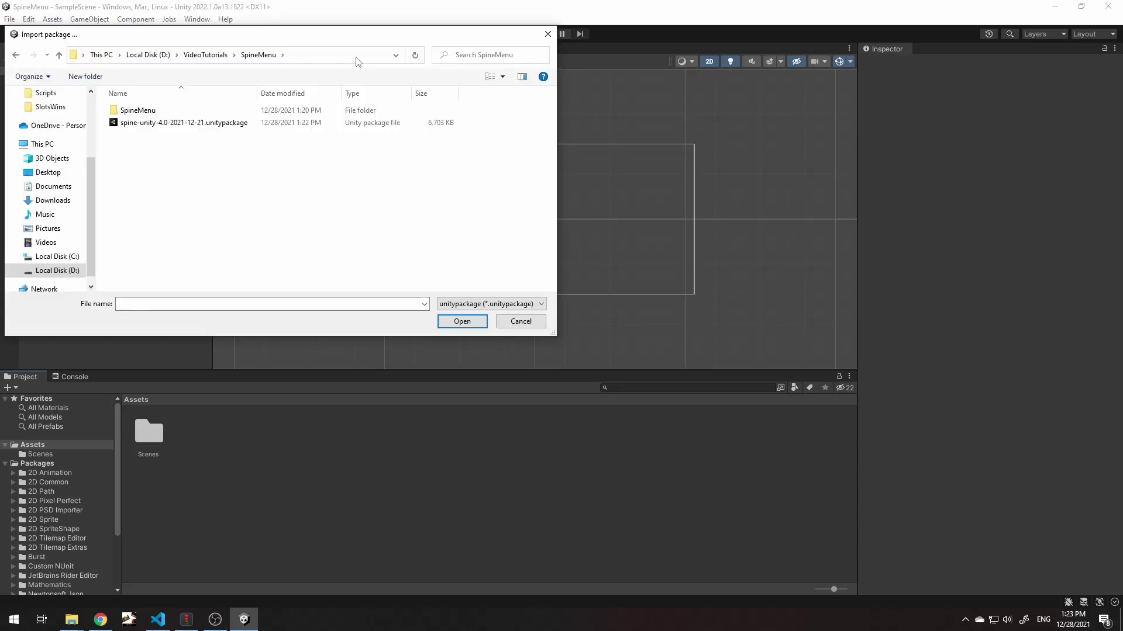
click(156, 130)
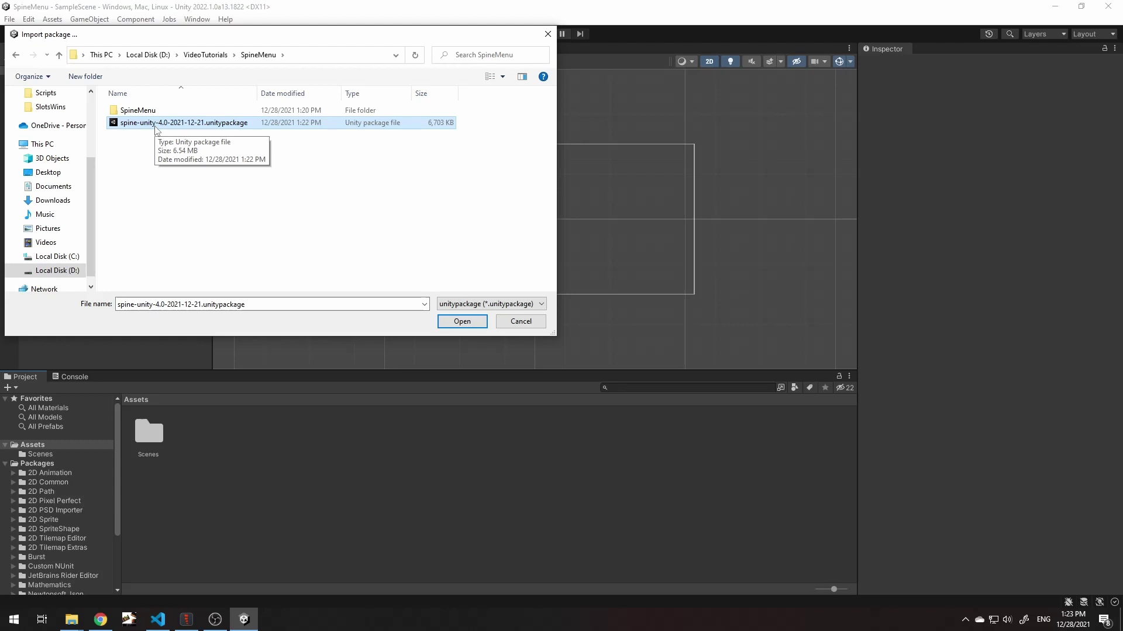
double_click(156, 124)
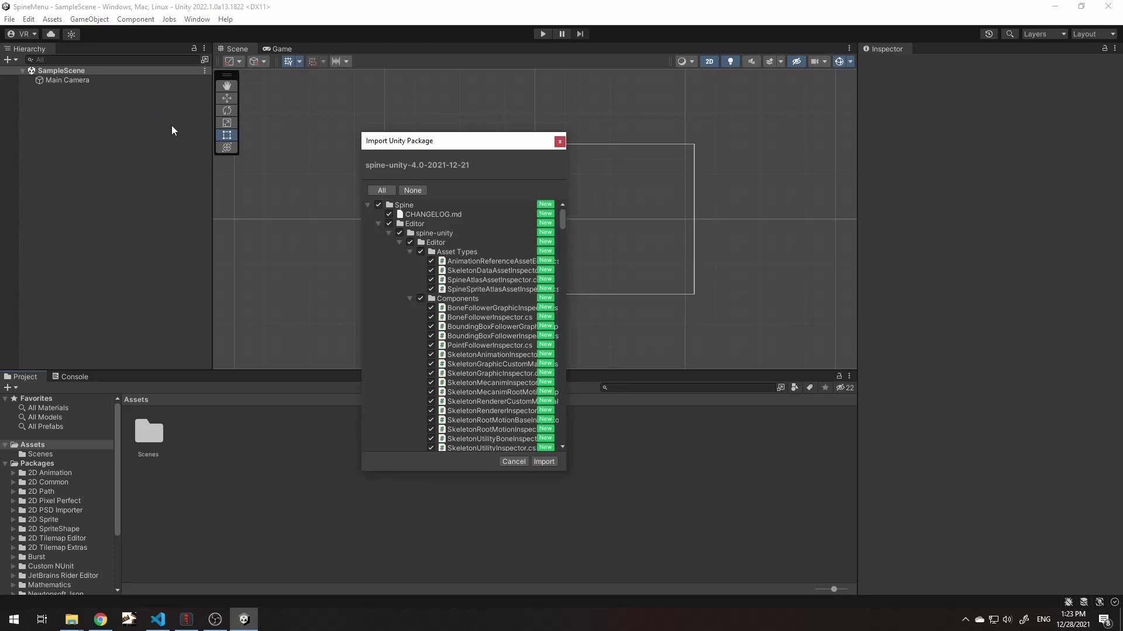
click(409, 299)
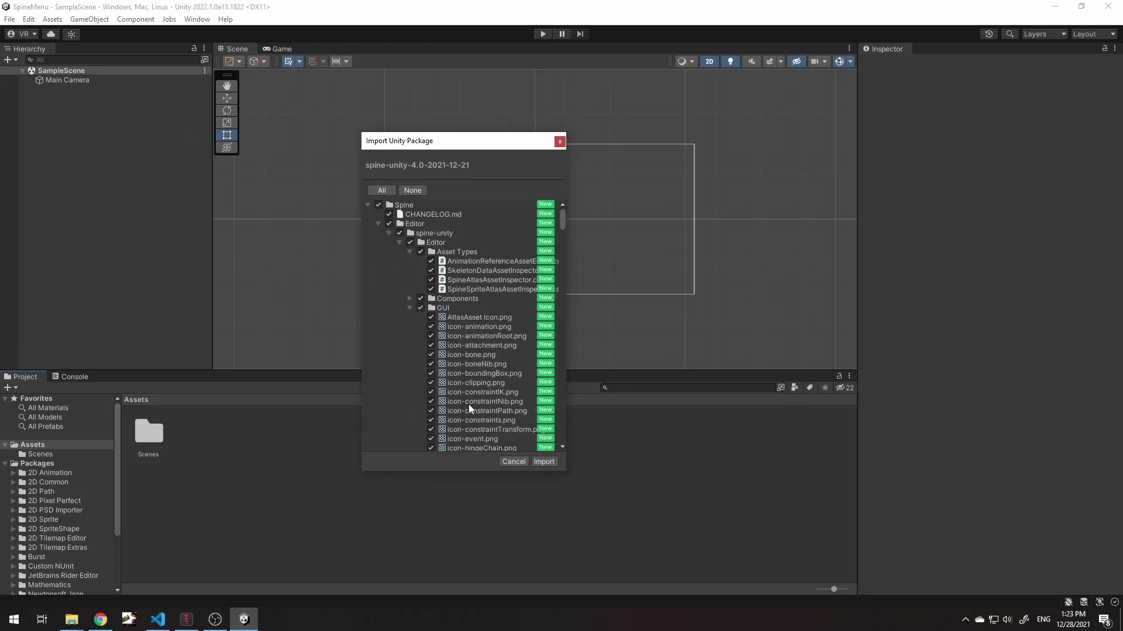
click(538, 461)
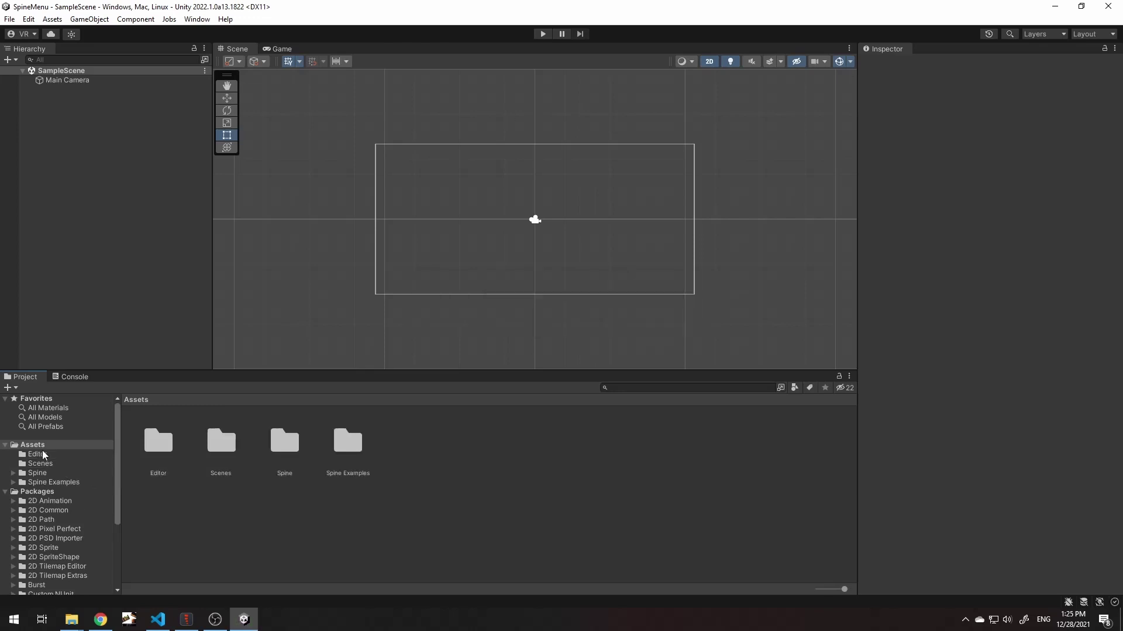
Step: Create a new folder named Menu under Assets
click(37, 448)
right_click(36, 448)
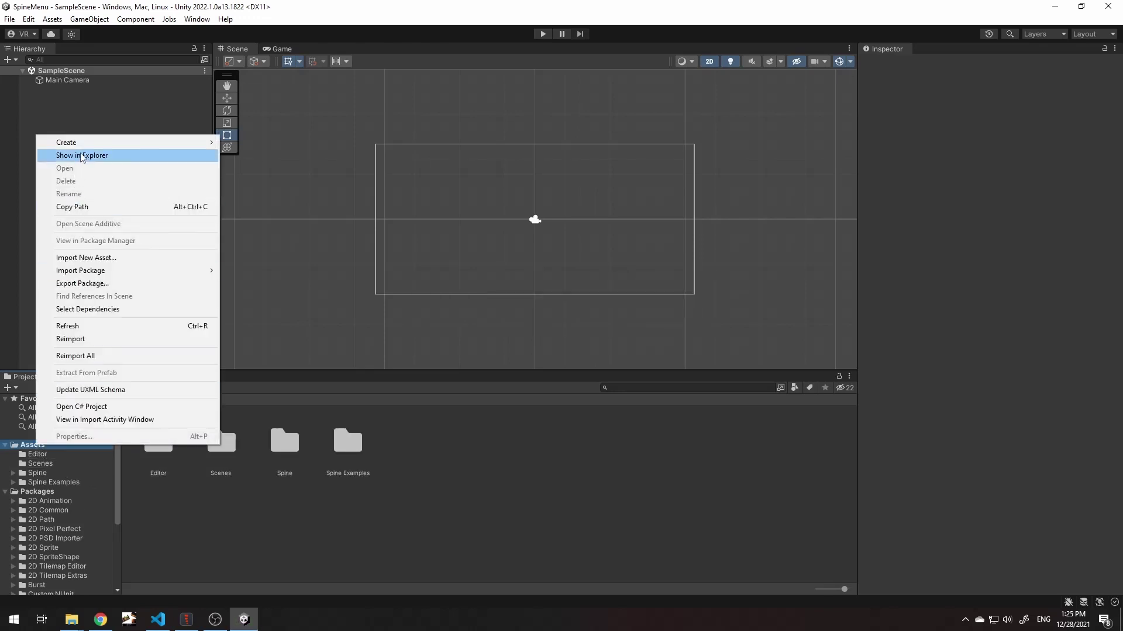
mouse_move(96, 143)
click(327, 83)
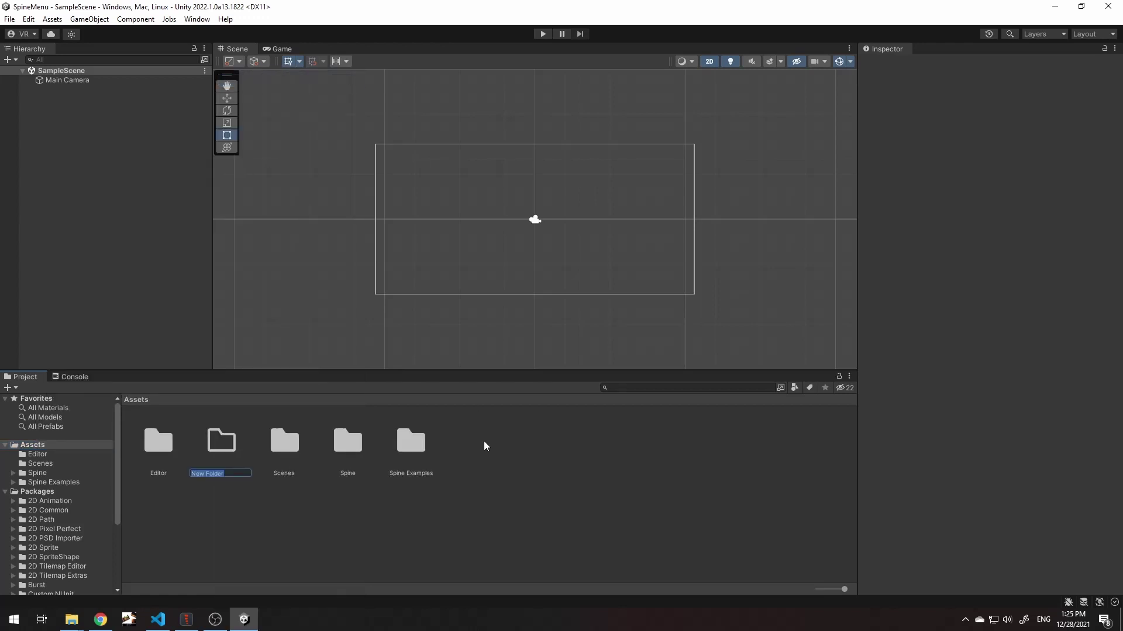
text(Menu)
key(Return)
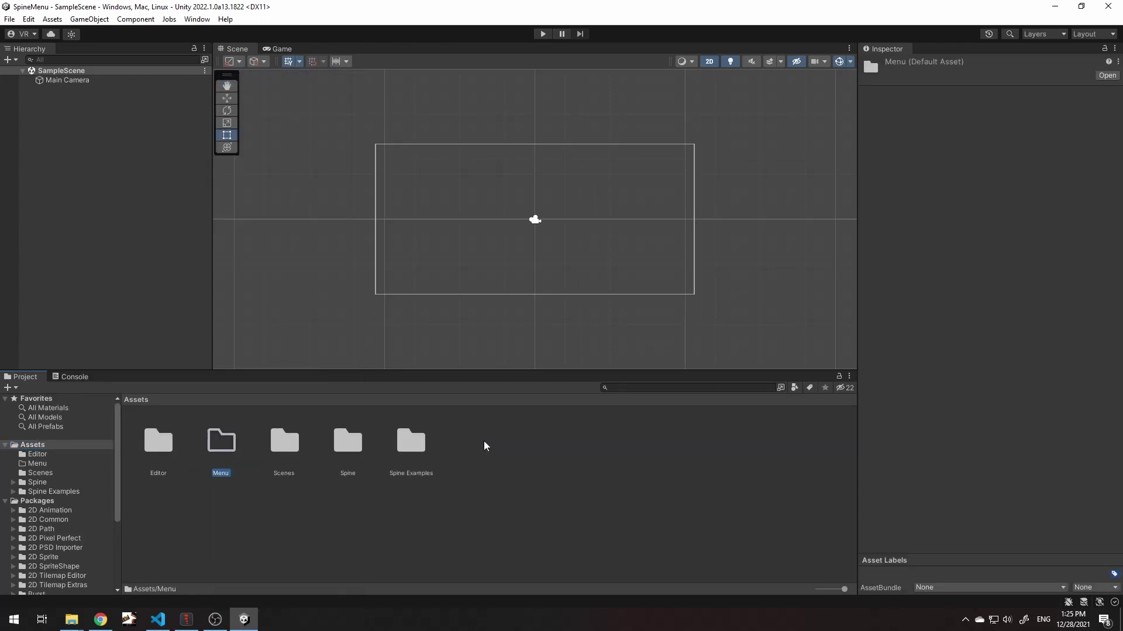
Step: Open the Menu folder and show its location in File Explorer
double_click(220, 443)
right_click(216, 454)
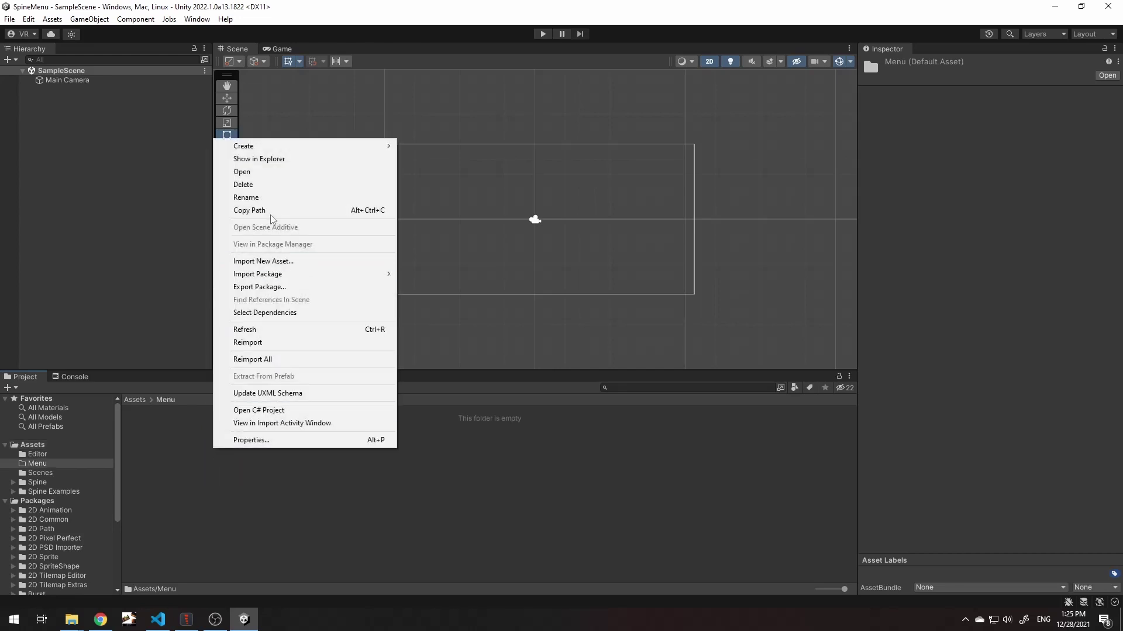
click(257, 158)
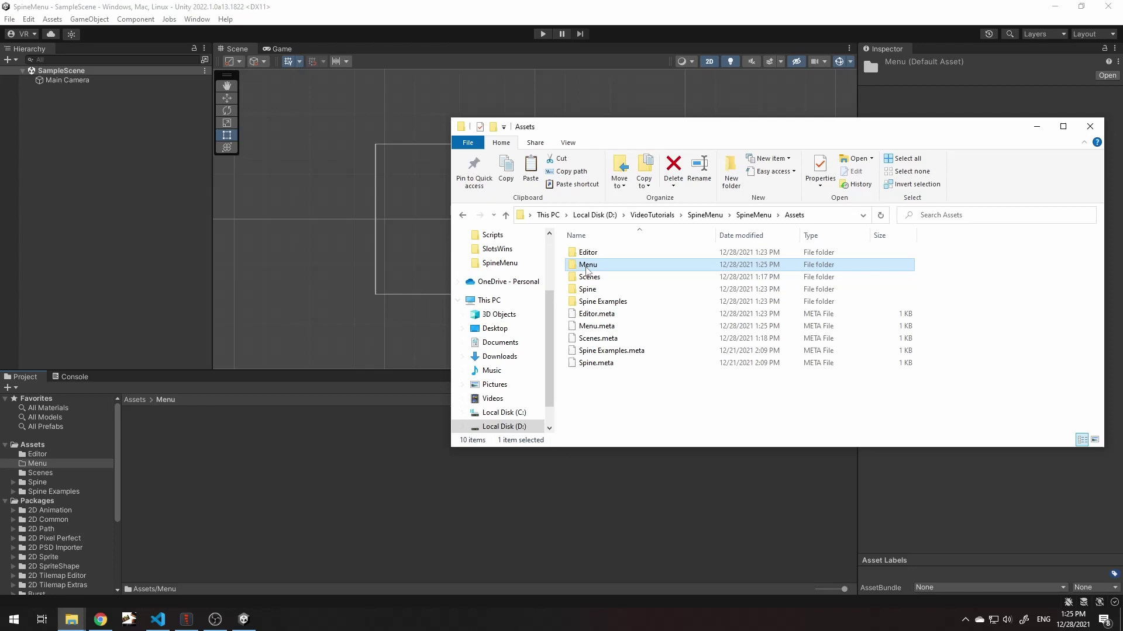
double_click(587, 266)
key(alt+Tab)
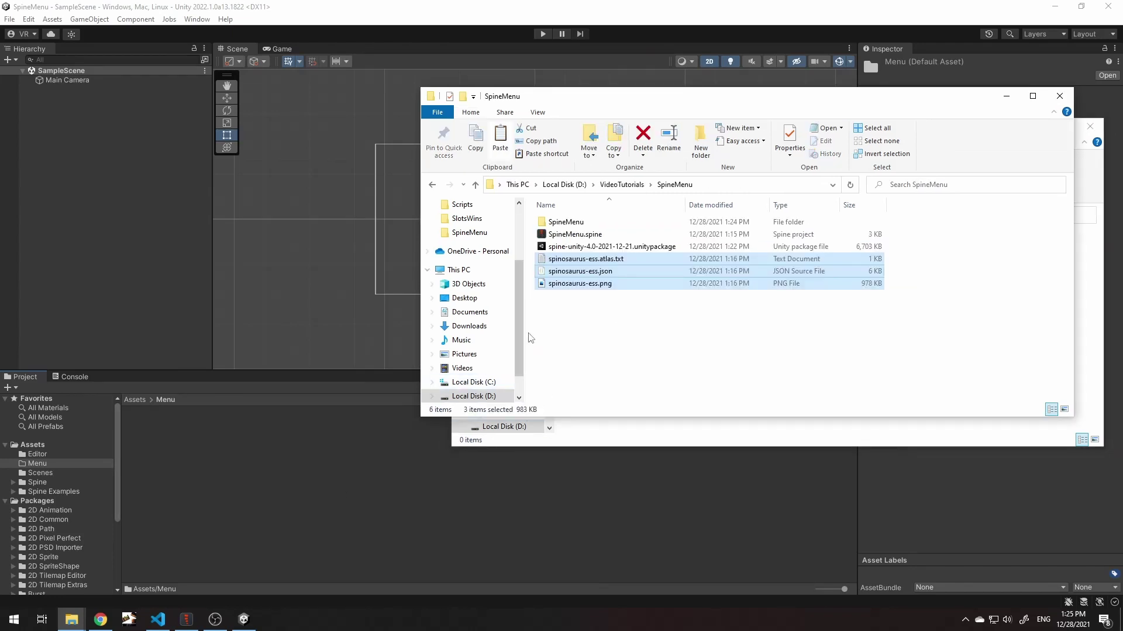
Step: Copy the three spinosaurus-ess export files and paste them into the Menu folder
right_click(567, 282)
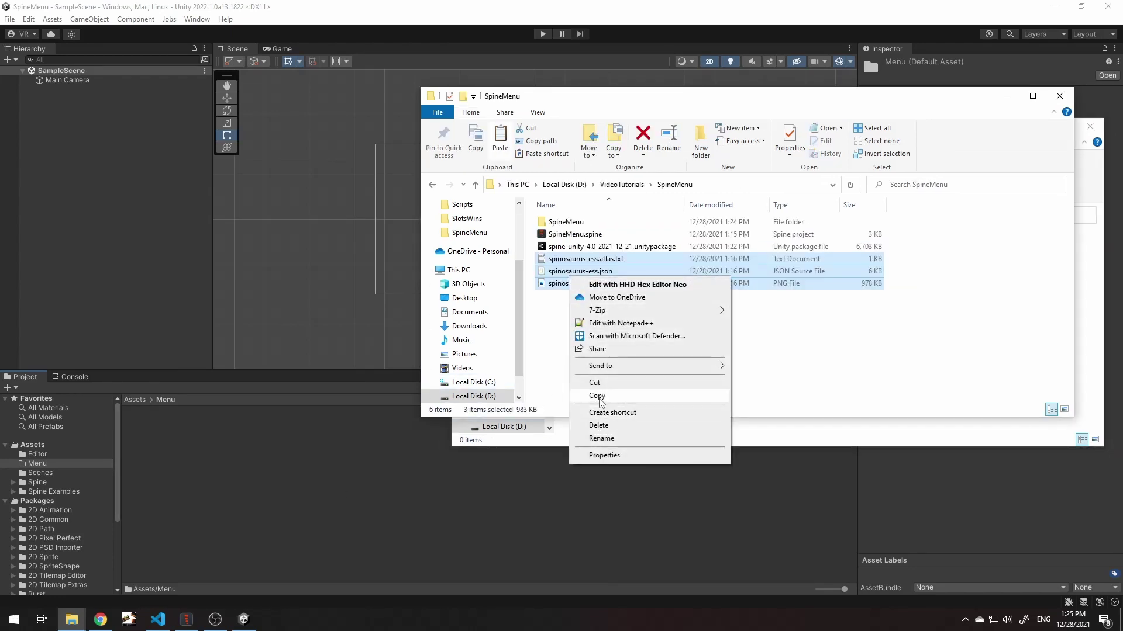
click(597, 396)
click(632, 438)
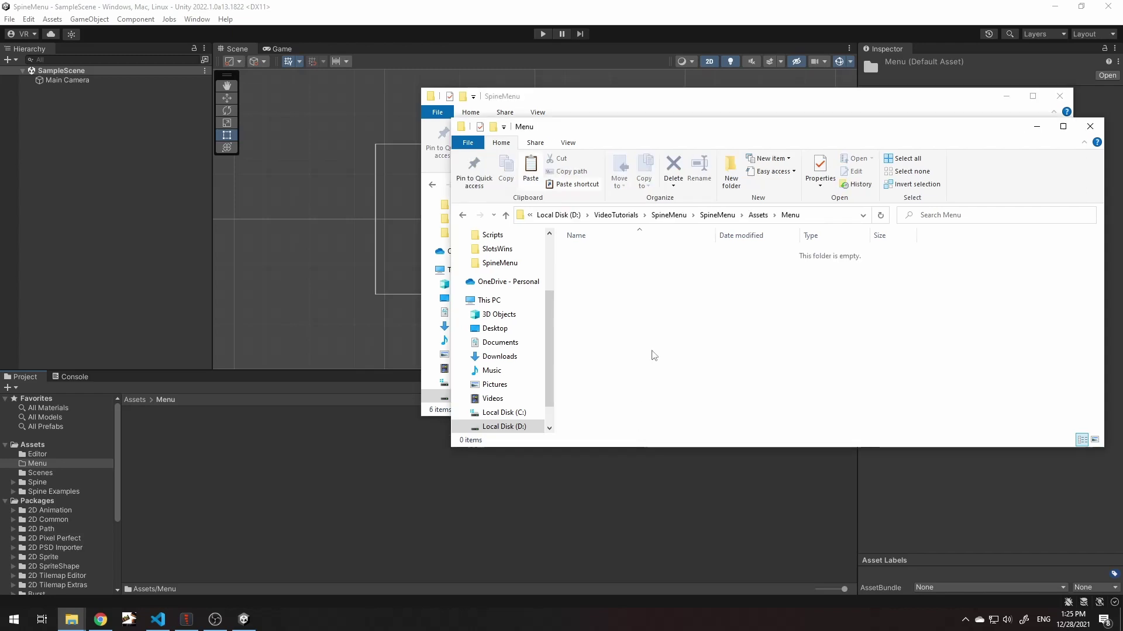
right_click(650, 317)
click(685, 419)
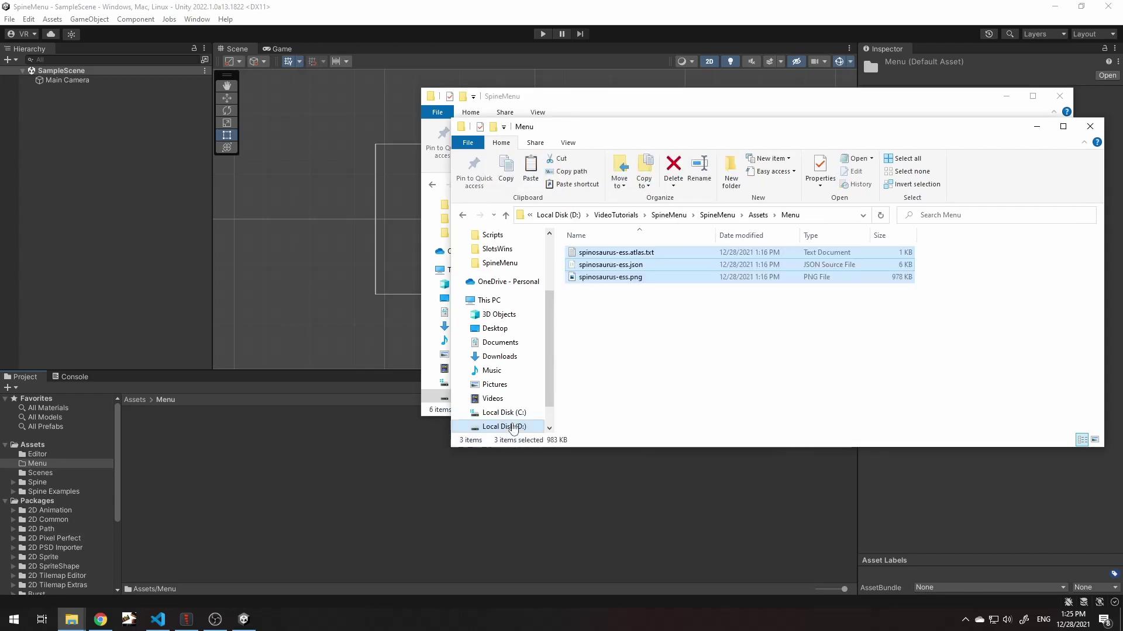
Step: Check the imported spinosaurus assets in Unity and make the Project panel slightly taller
click(341, 451)
click(342, 458)
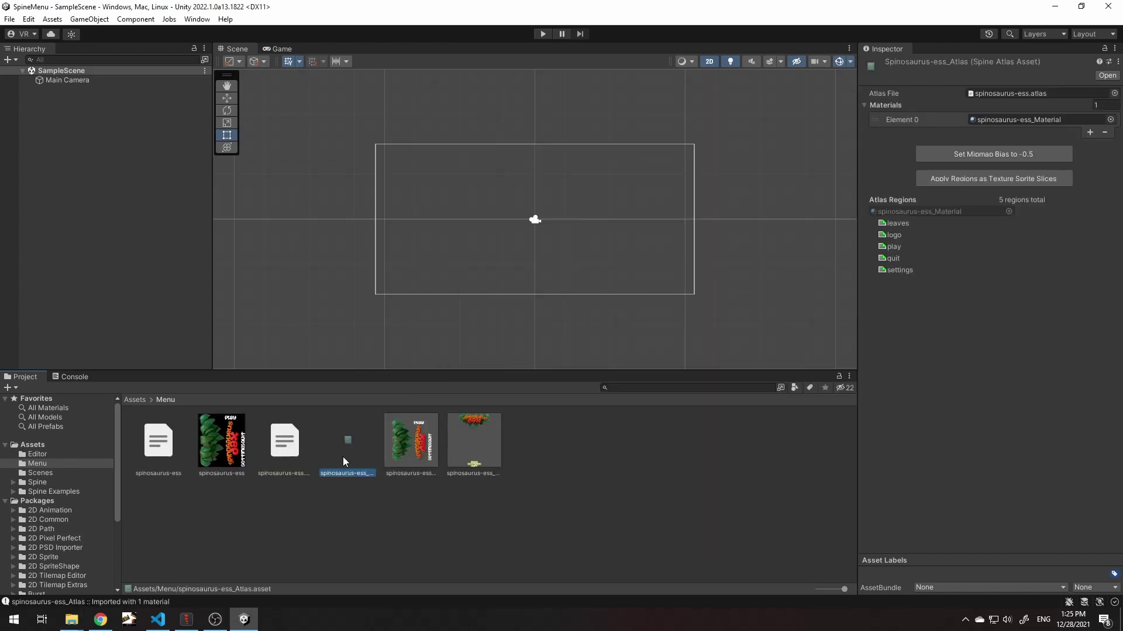
click(334, 497)
ctrl+scroll(337, 494, down, 5)
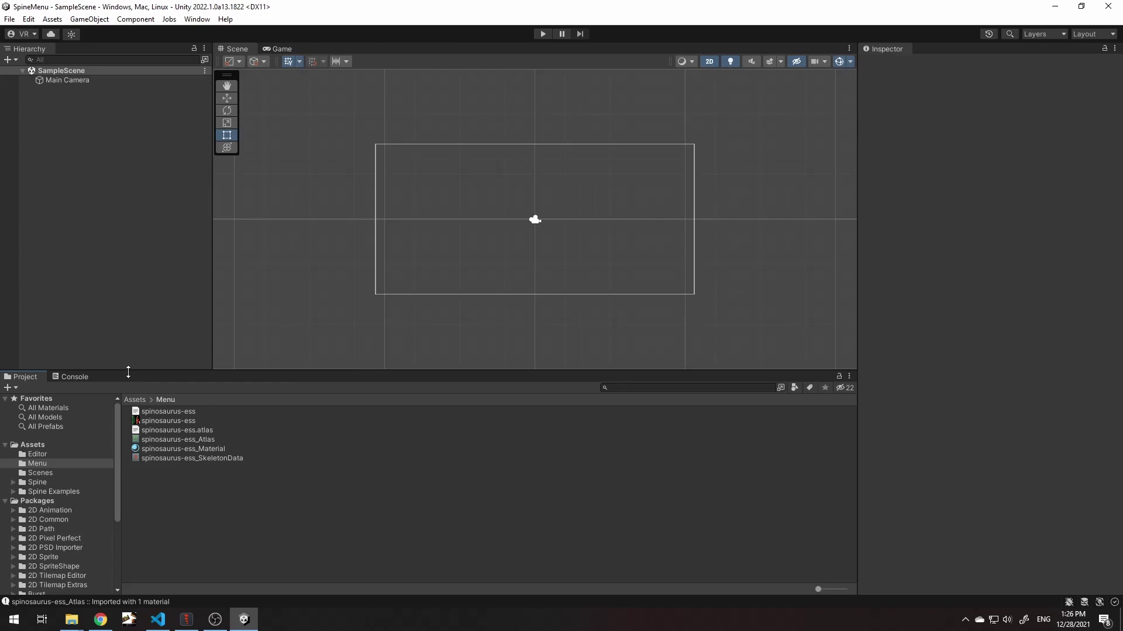
drag(128, 372, 128, 363)
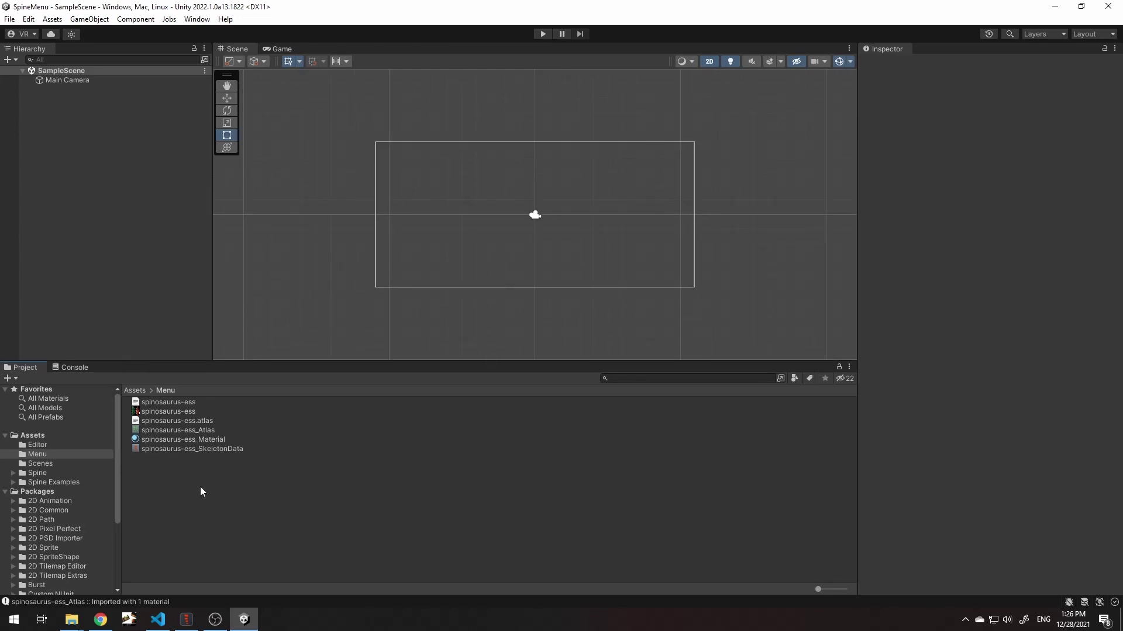
Step: Create a C# script named Menu in the Menu folder and open it in VS Code
right_click(182, 490)
mouse_move(235, 177)
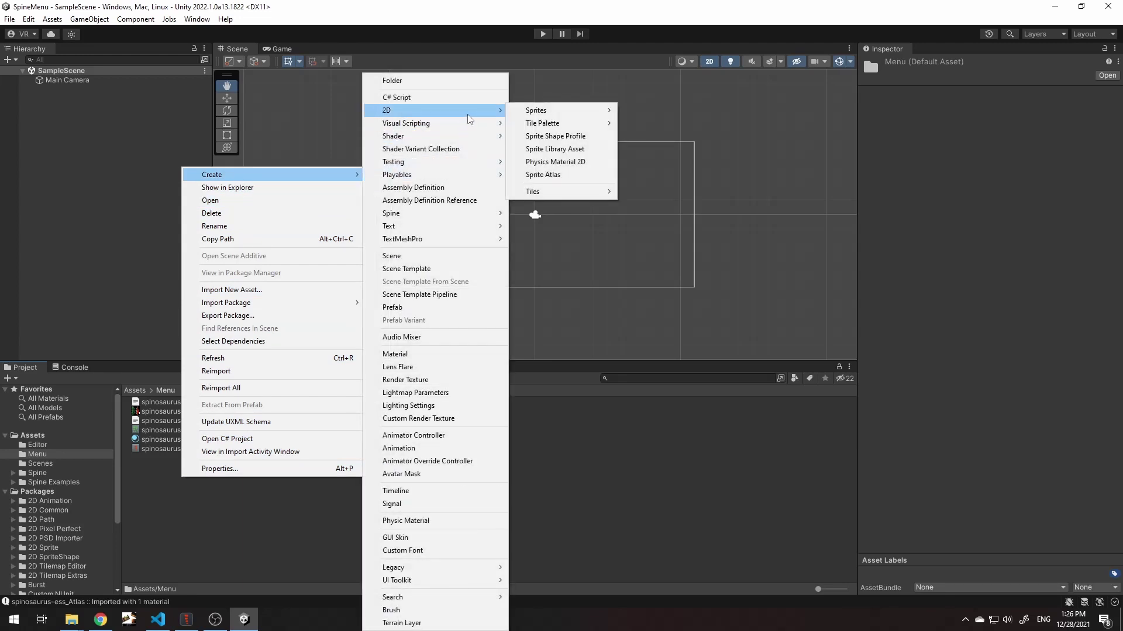
click(464, 98)
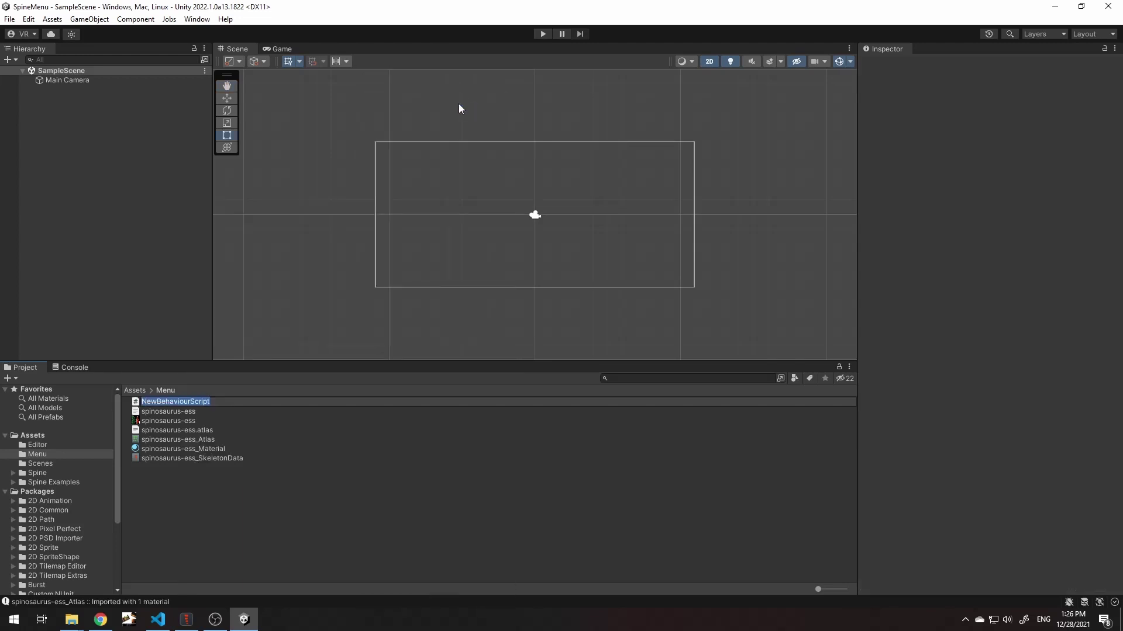
text(Menu)
key(Return)
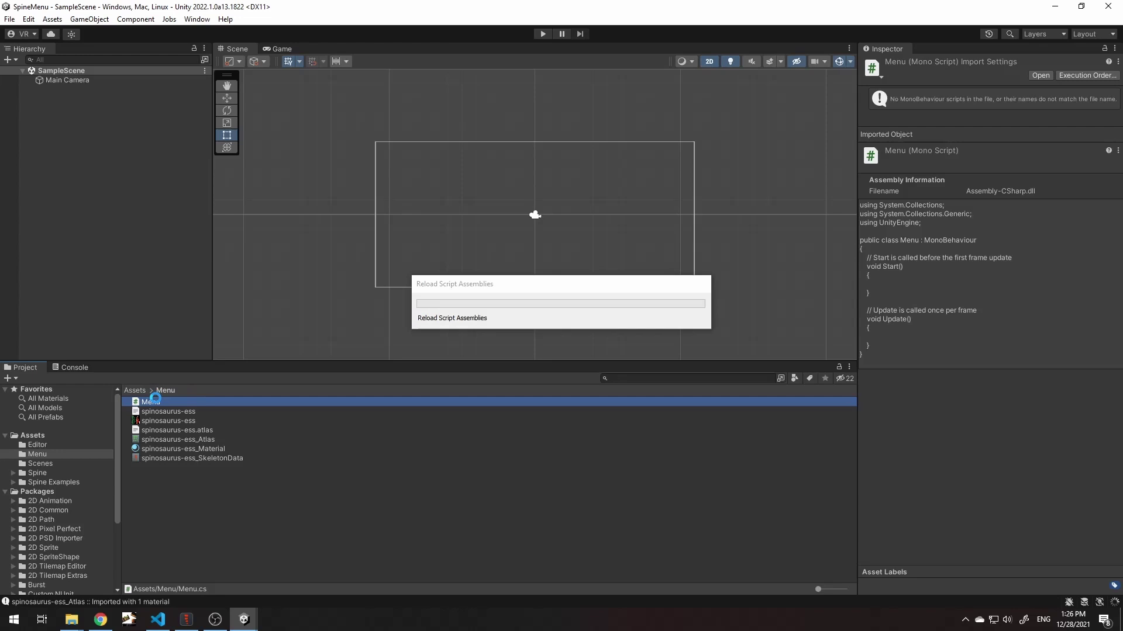
double_click(151, 402)
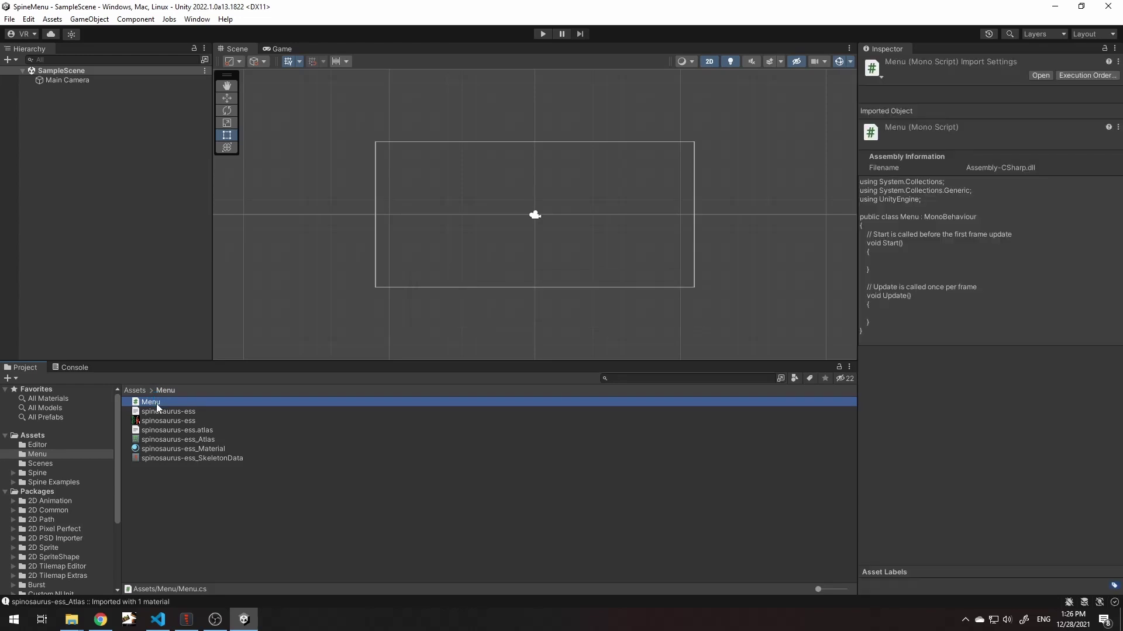
drag(374, 385, 280, 194)
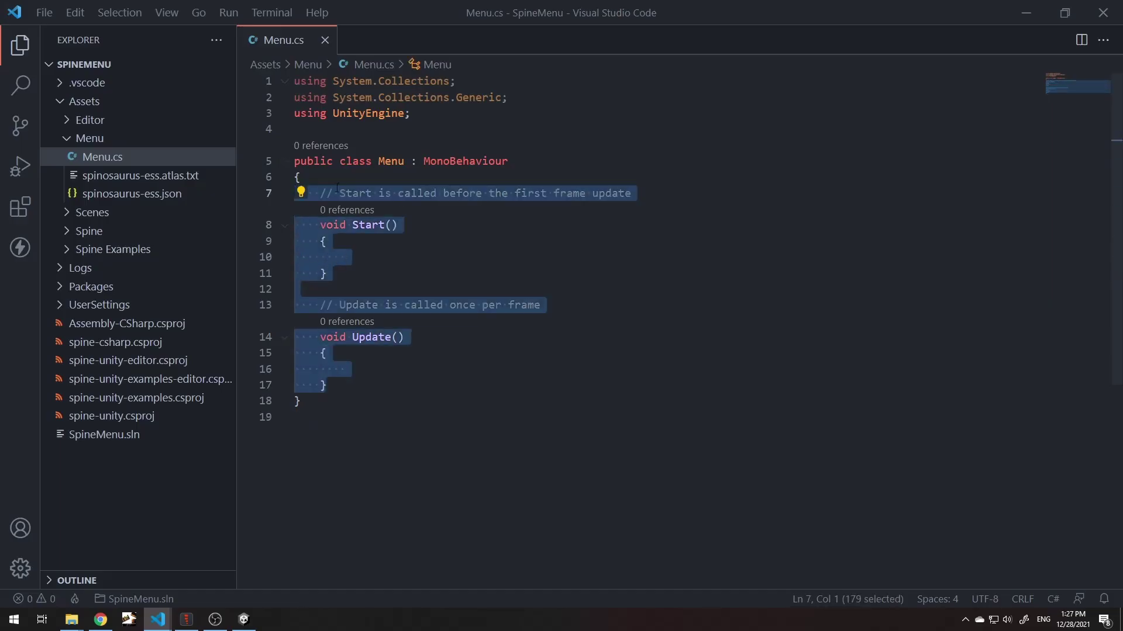
Step: Delete the default Start and Update methods and add using Spine.Unity;
key(BackSpace)
click(339, 130)
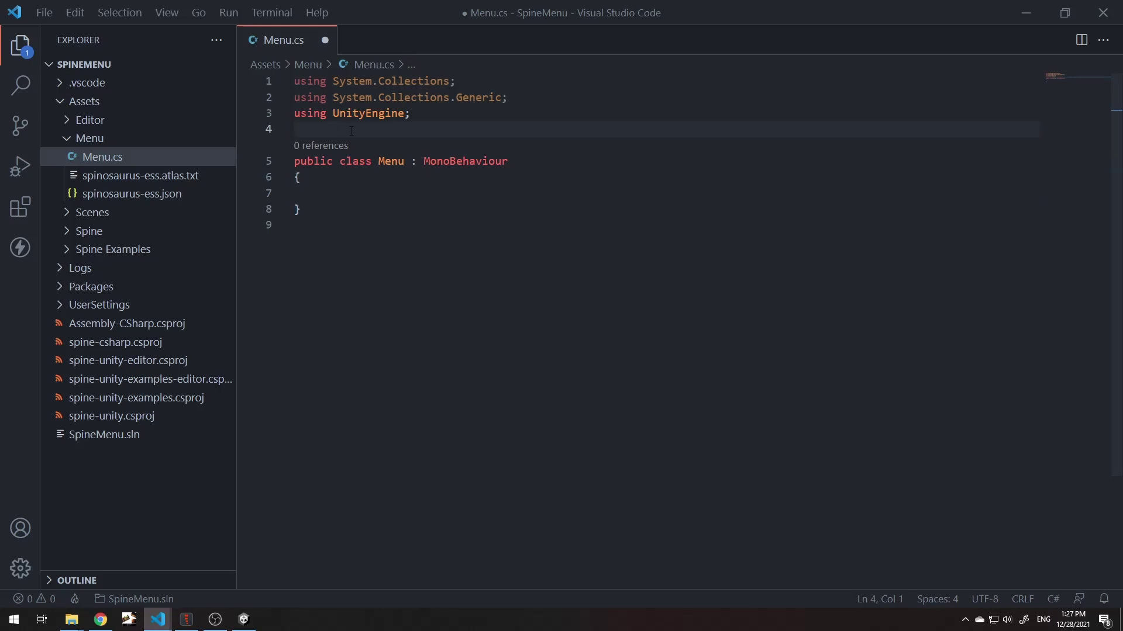
text(using Spine.)
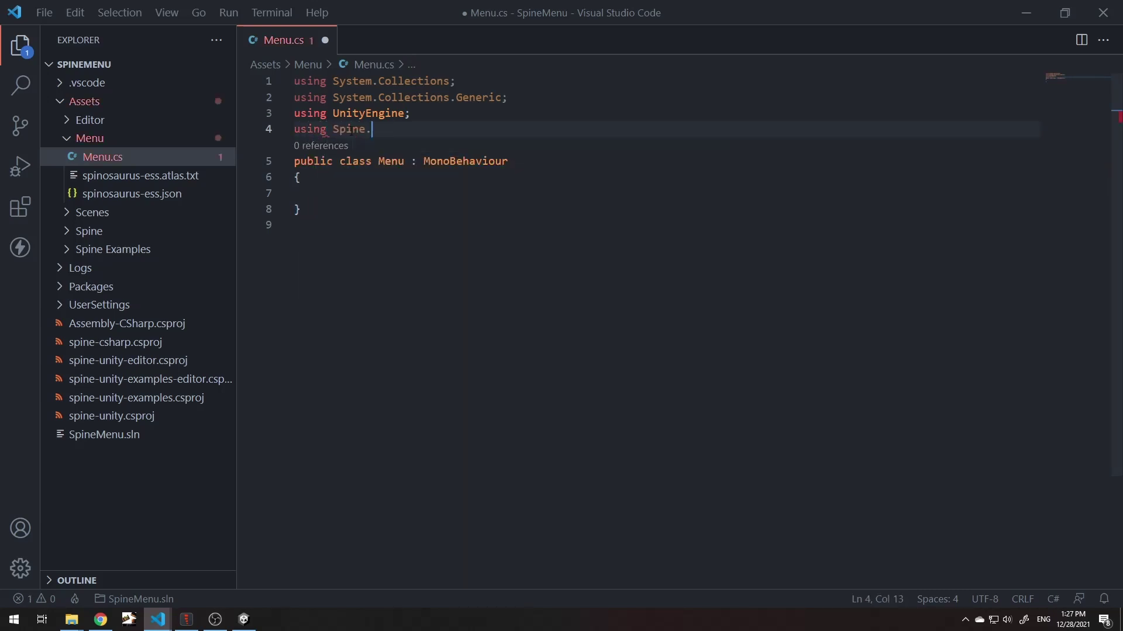
text(Unity;)
key(Return)
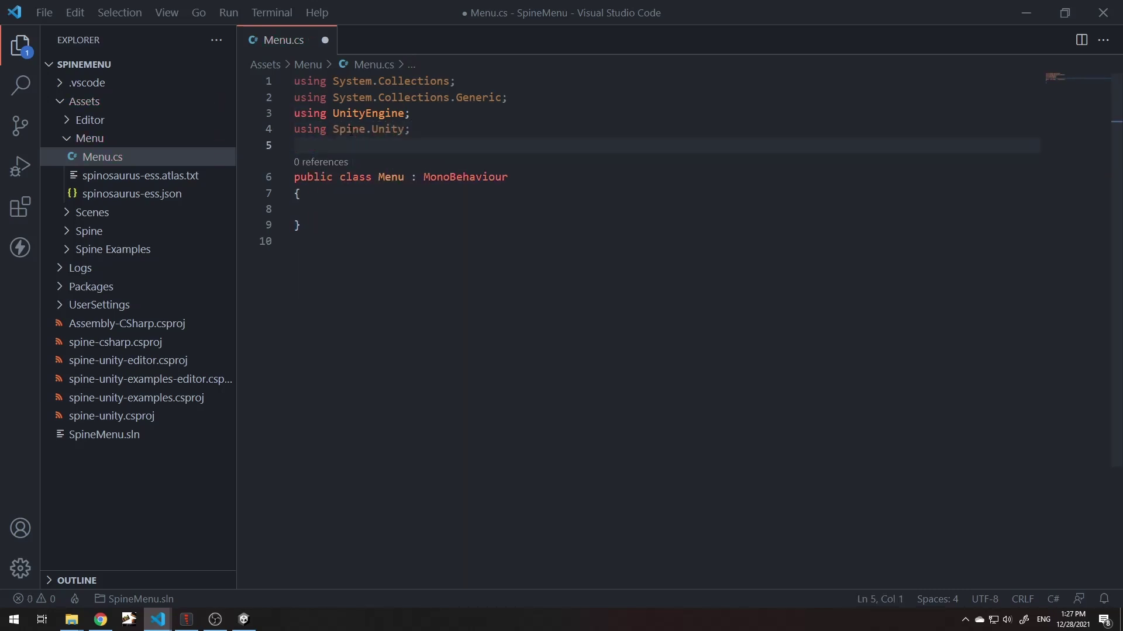
Step: Declare a public SkeletonGraphic field named skeletonGraphic in the class
click(358, 210)
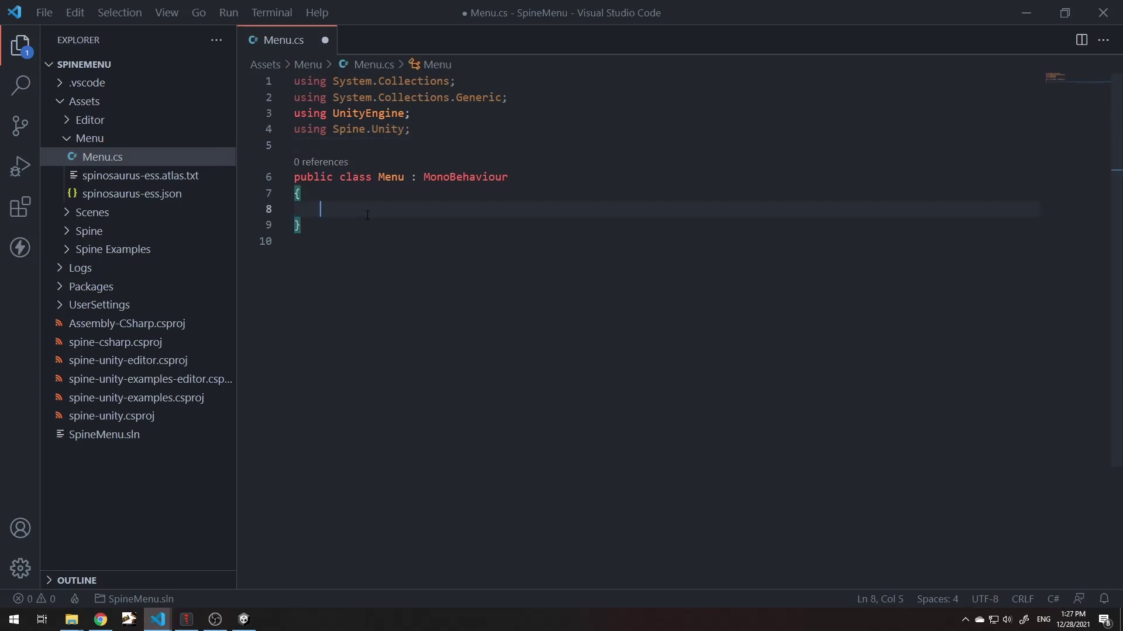
text(public Skeleto)
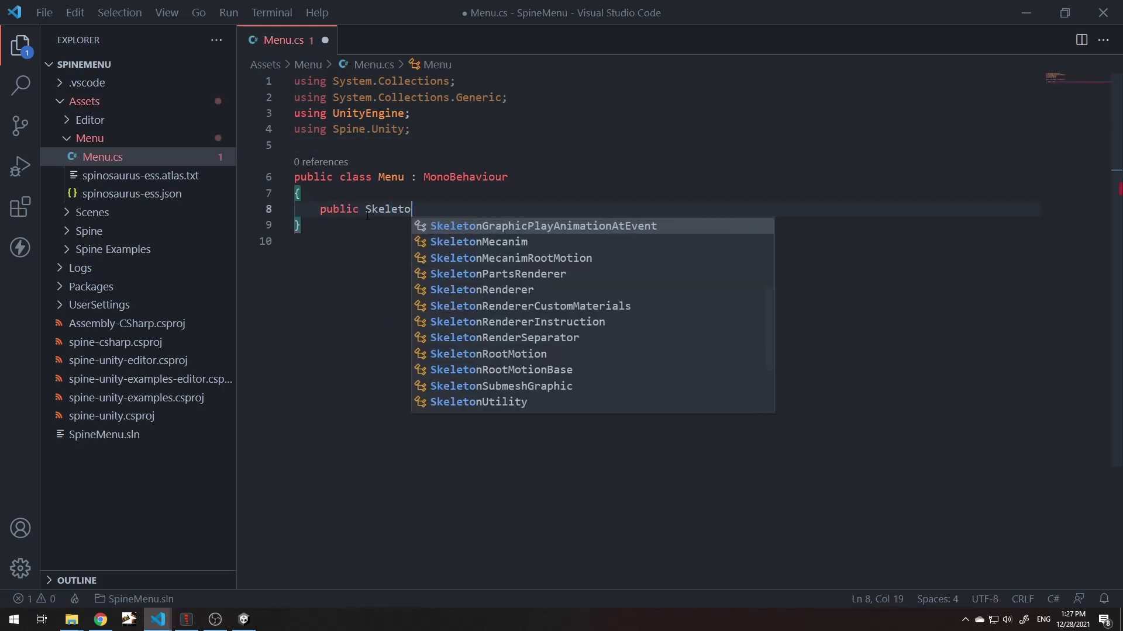
text(nGraphic)
key(Up)
key(Up)
key(Return)
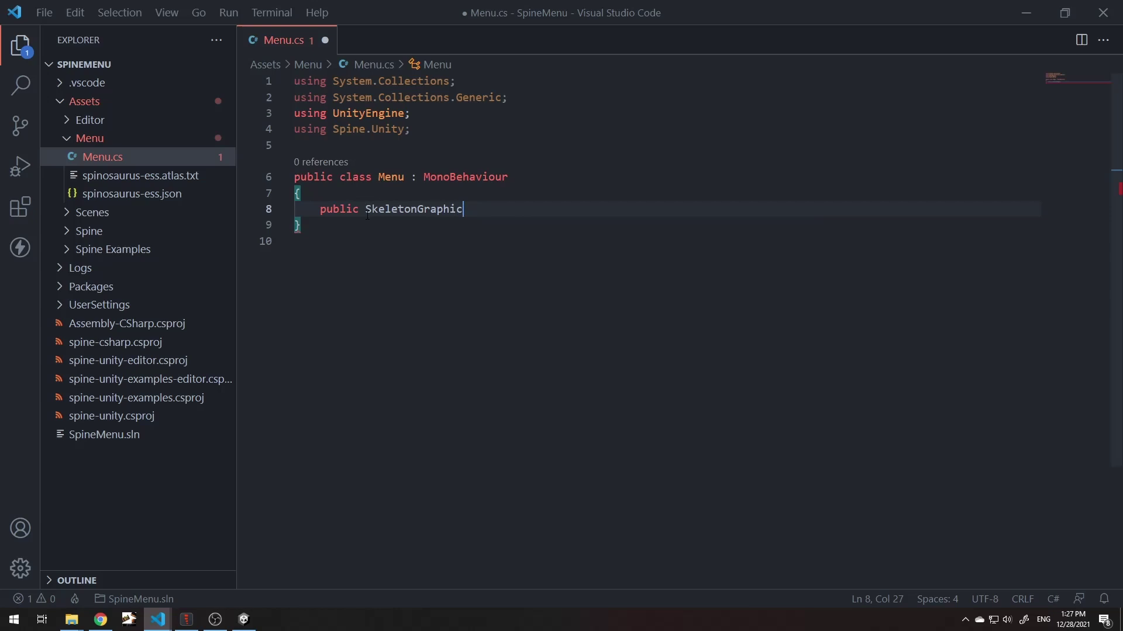
text(skeletonGraphic)
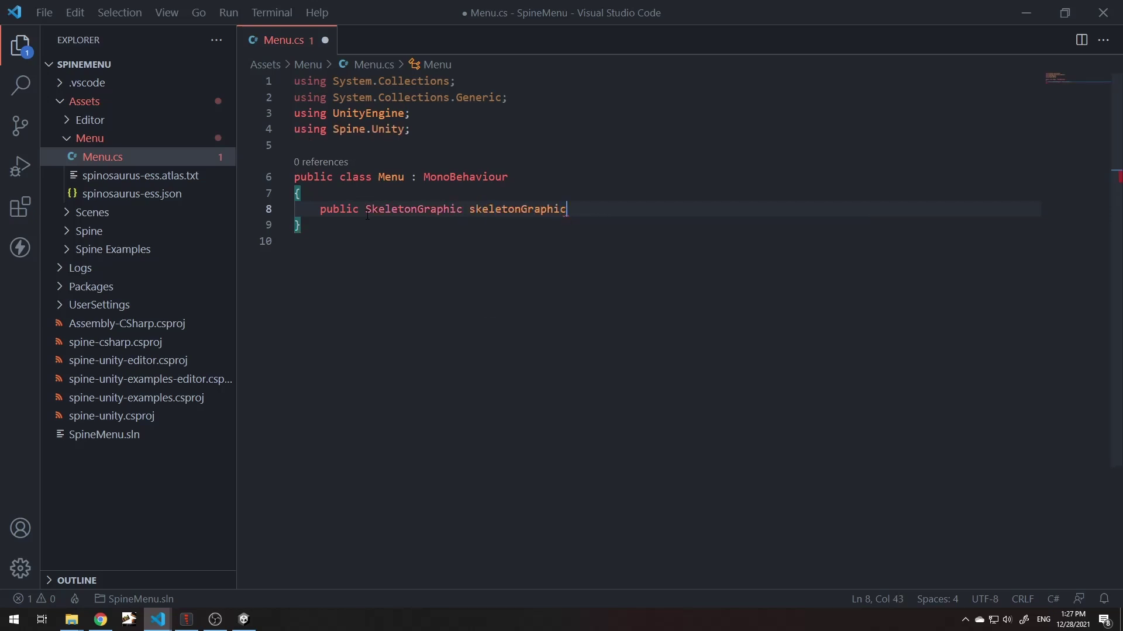
text(;)
key(Return)
key(Return)
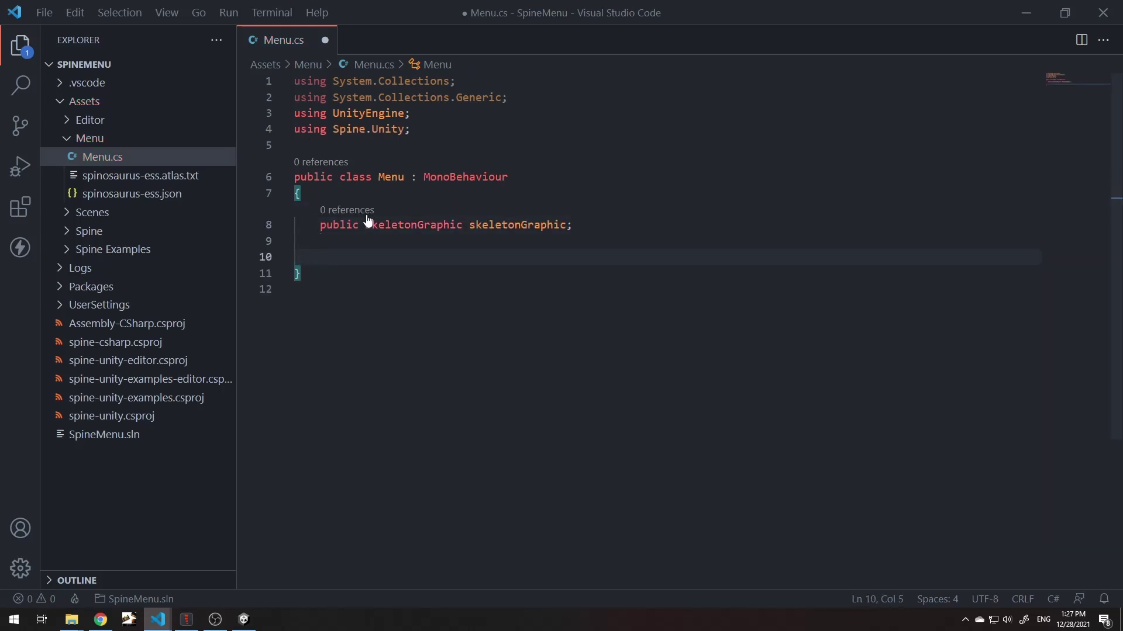
Step: Add empty public OnPlayHoverIn and OnPlayHoverOut methods
text(publi)
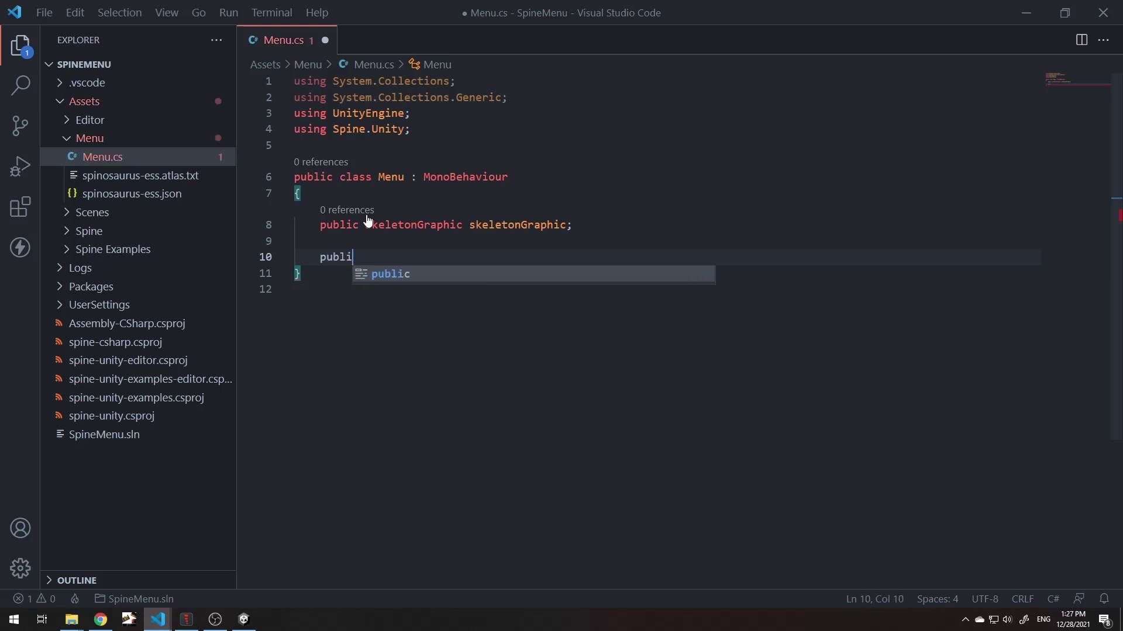
text(c void OnH)
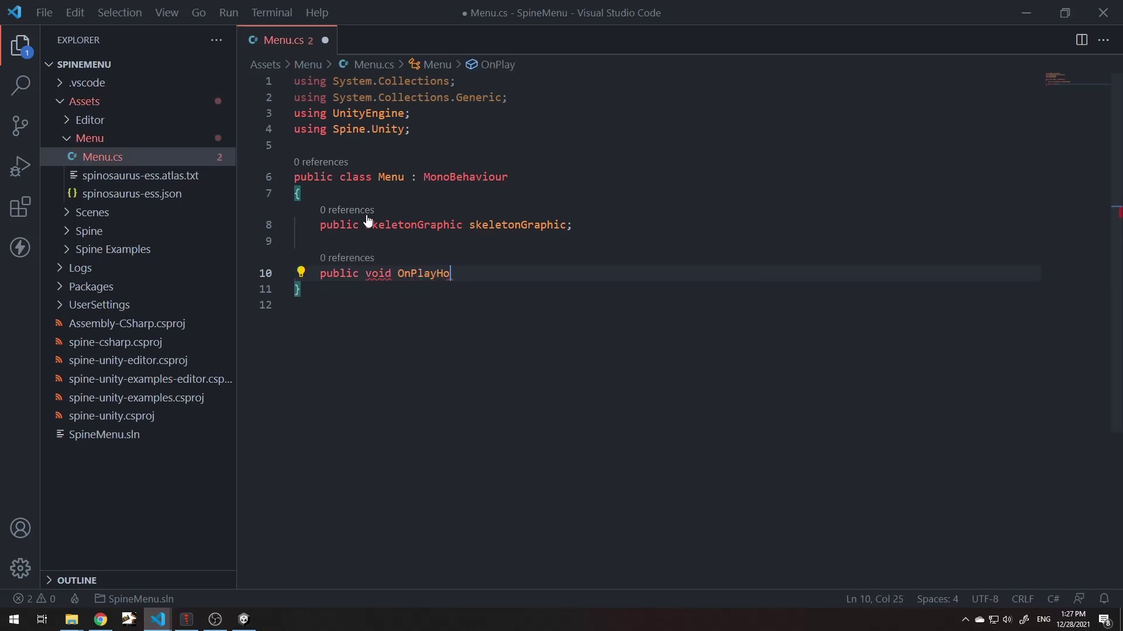
text(layHoverIn() {)
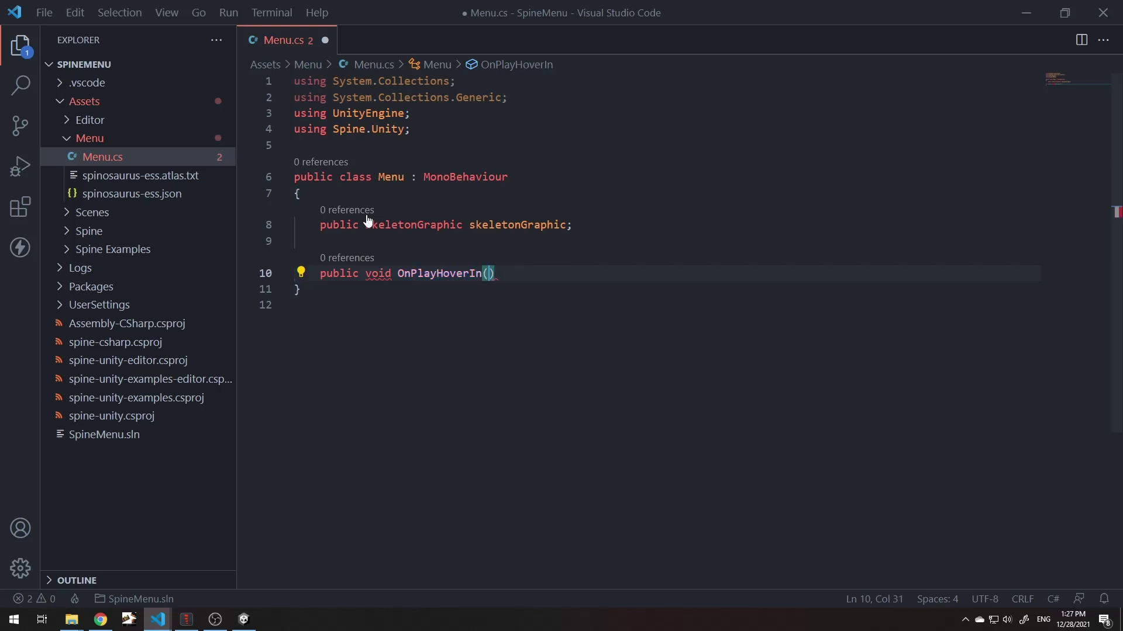
key(Return)
key(Down)
key(Return)
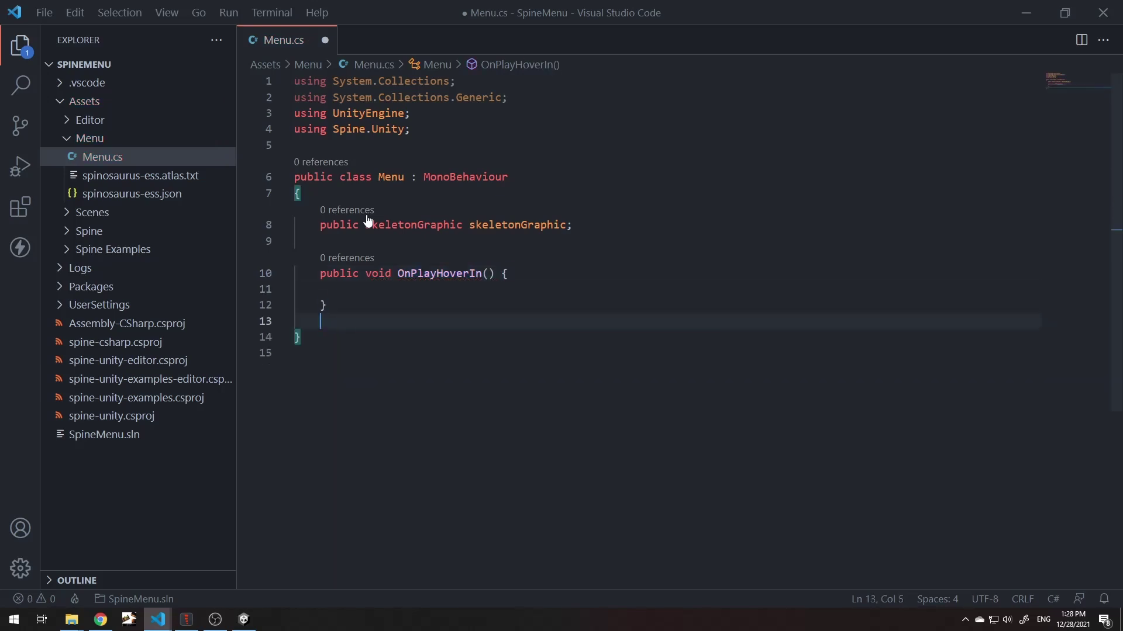
key(Return)
text(public voi)
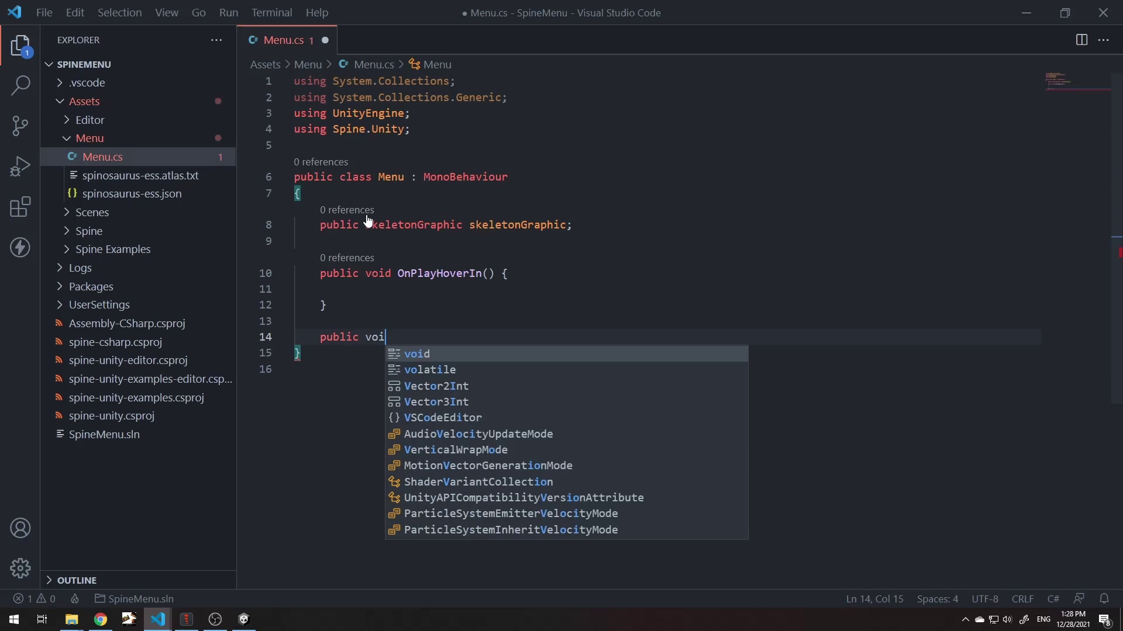
text(d OnPlayHoverOut())
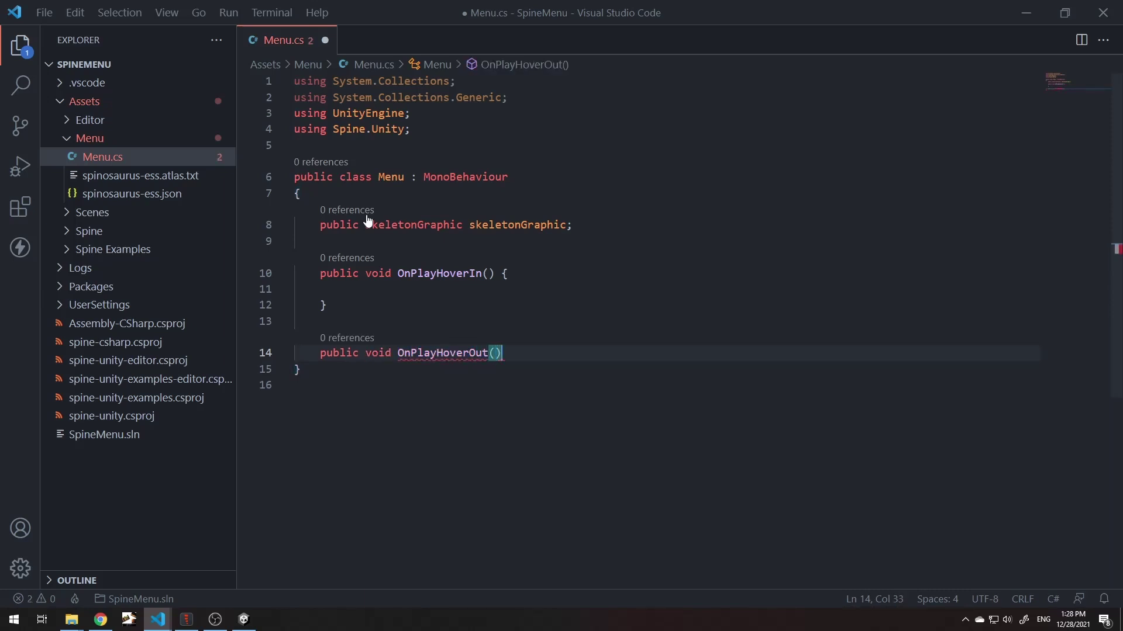
text( {P)
key(Return)
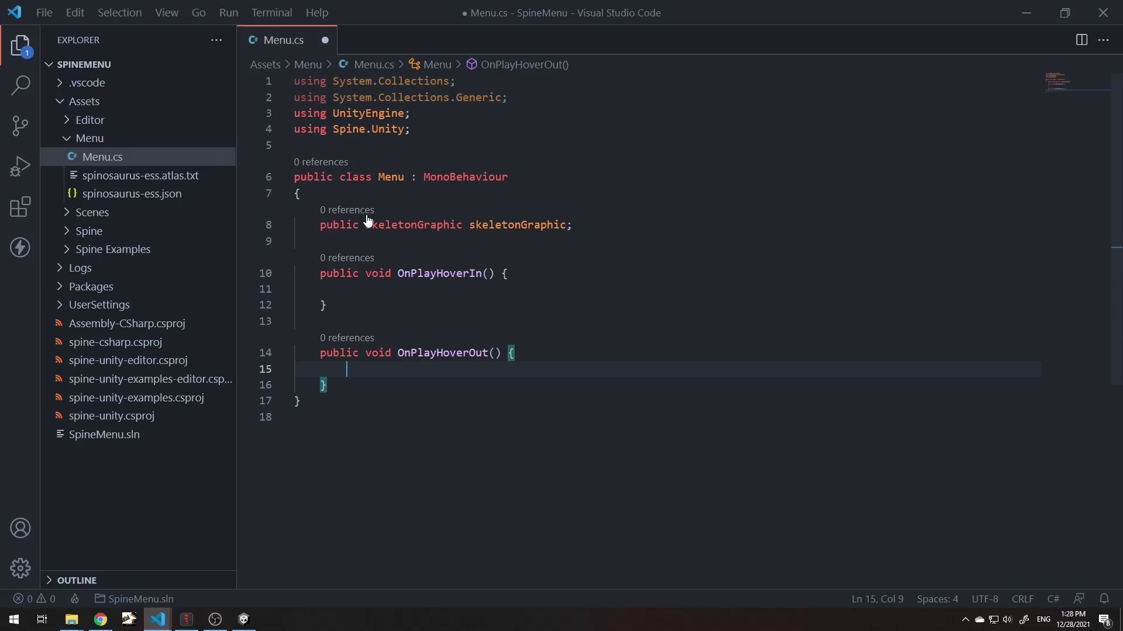
Step: In OnPlayHoverIn, call SetAnimation(1, "PlayHoverIn", false) on skeletonGraphic, checking the name in Spine
click(381, 289)
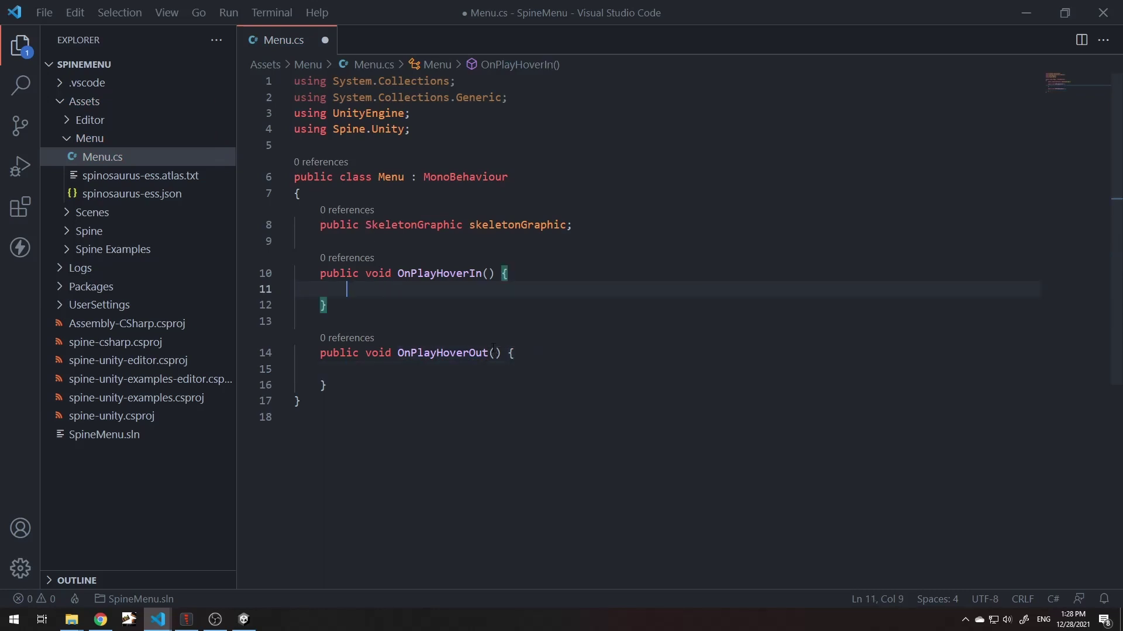
text(skeletonGraphi)
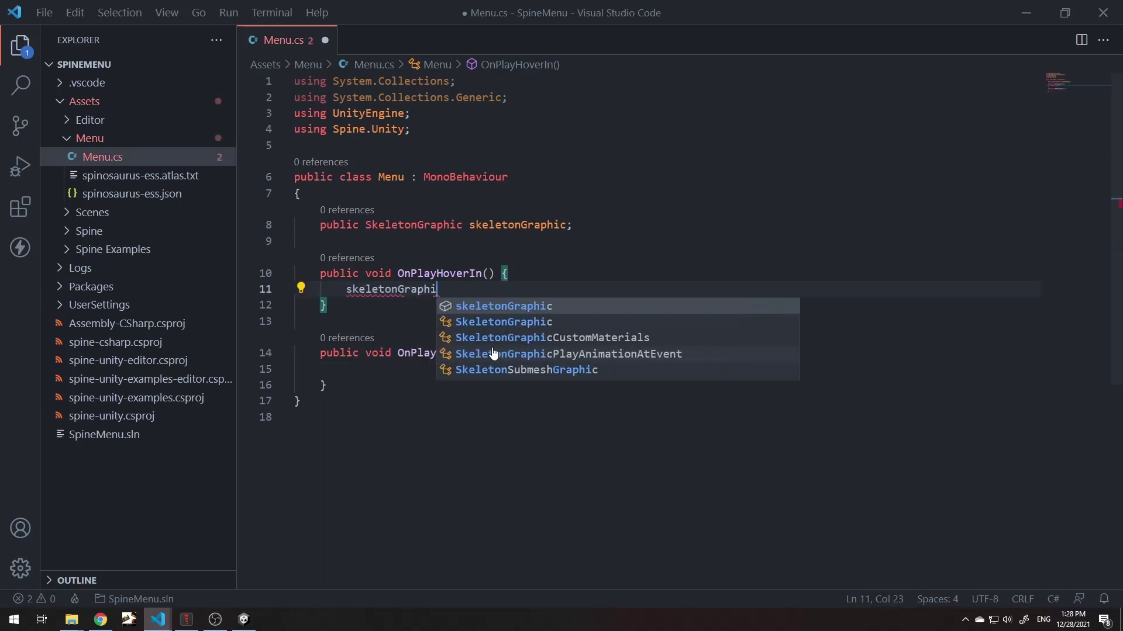
text(c.animationState.)
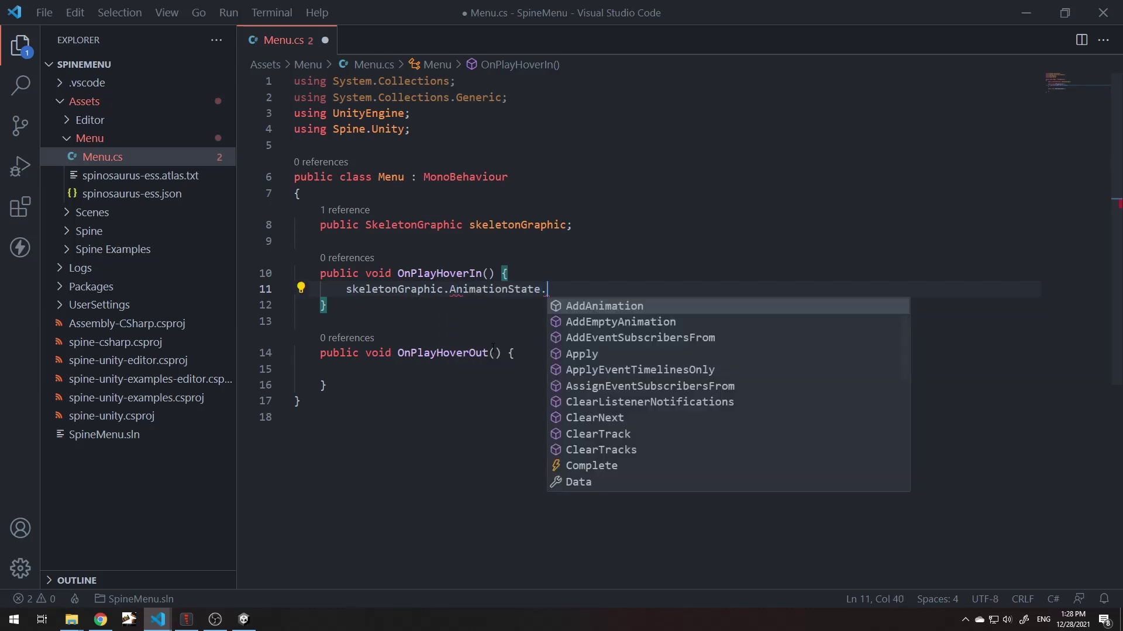
text(SetAnimation)
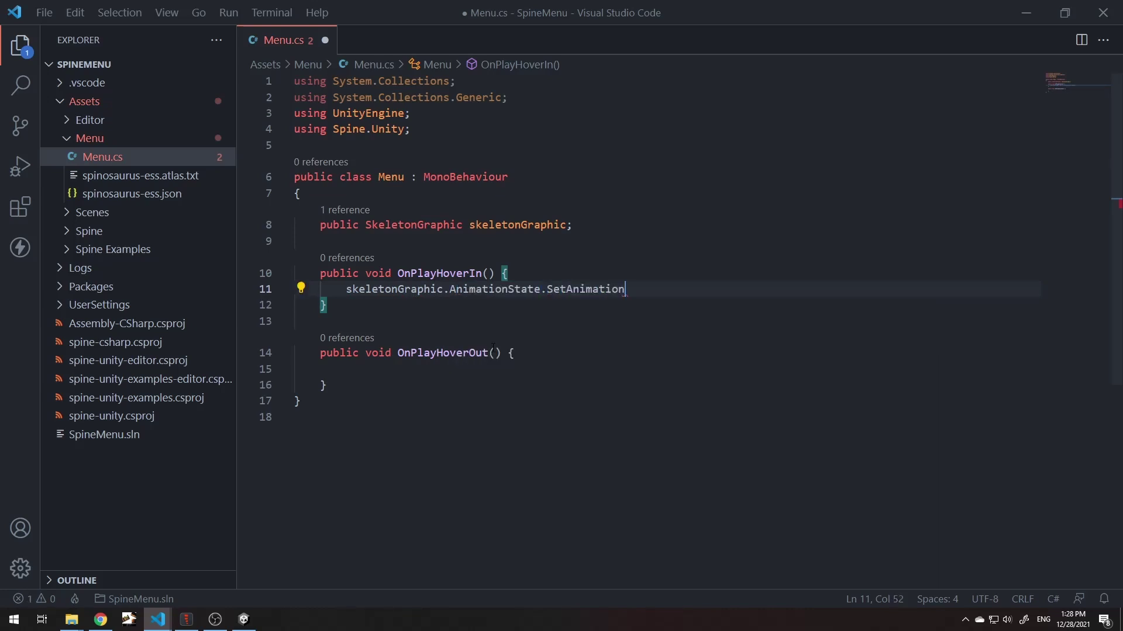
text((1, )
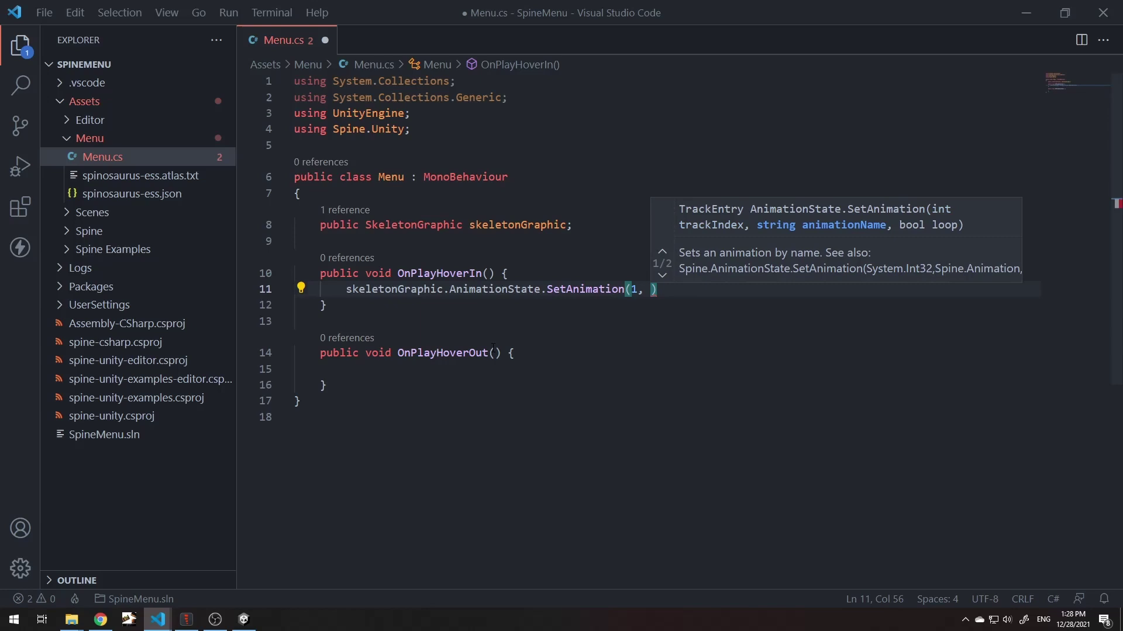
text("P)
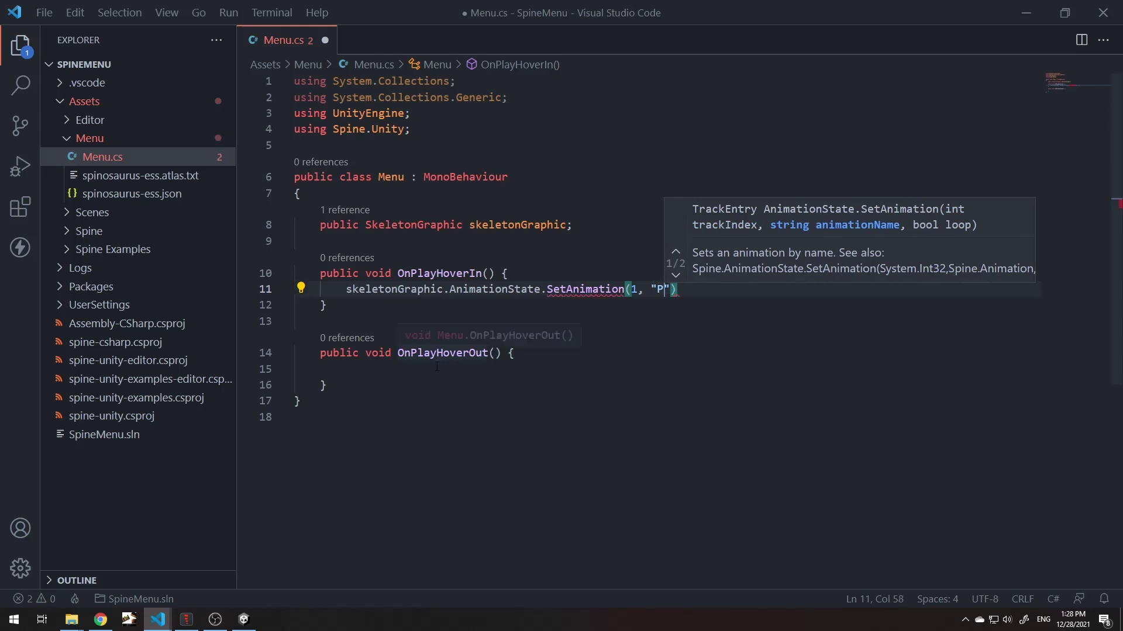
click(186, 620)
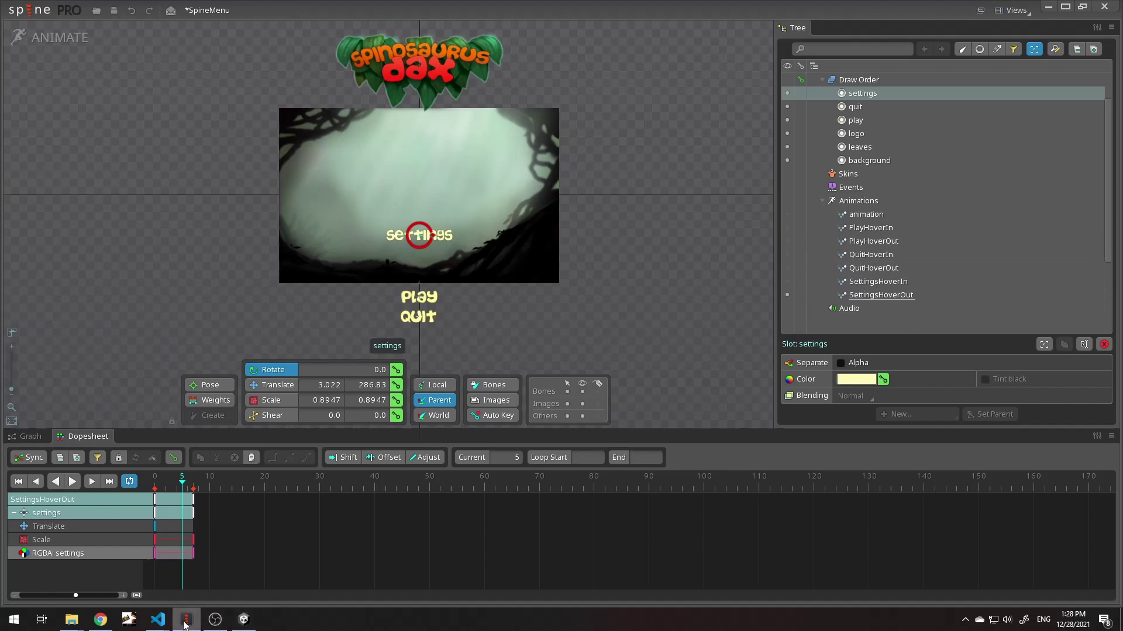
mouse_move(158, 620)
click(240, 578)
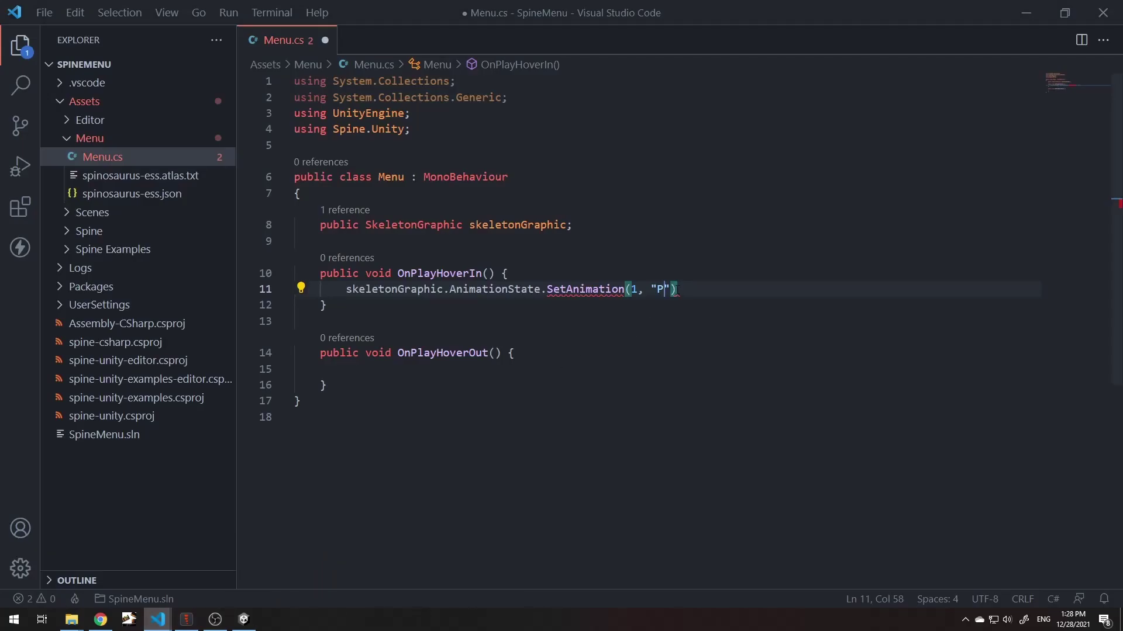
text(layHoverIn", false)
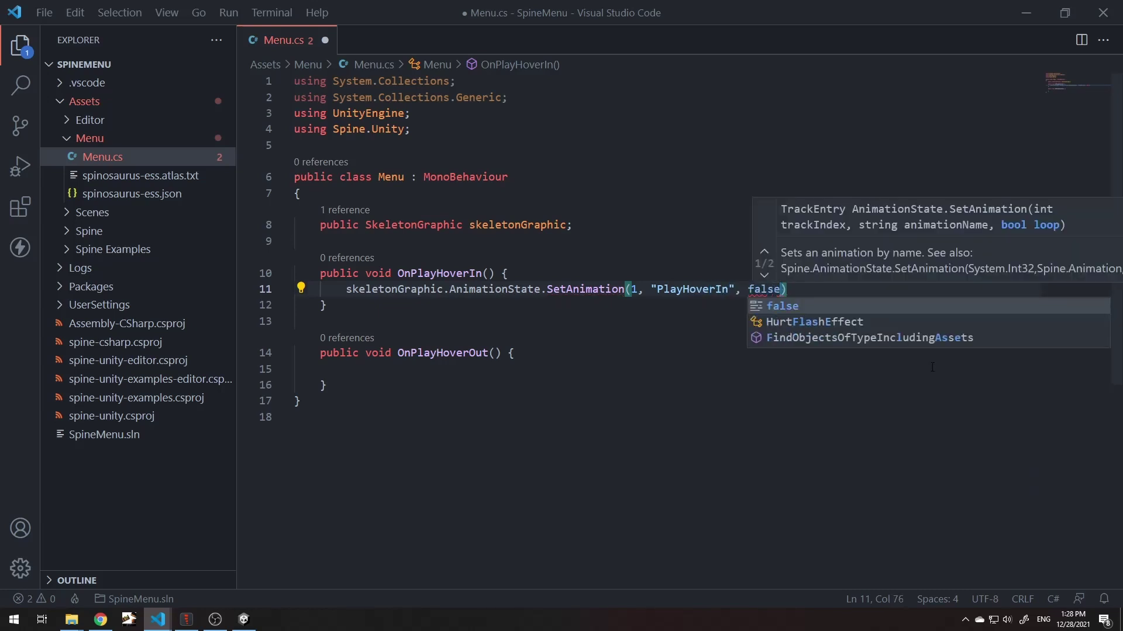
text();)
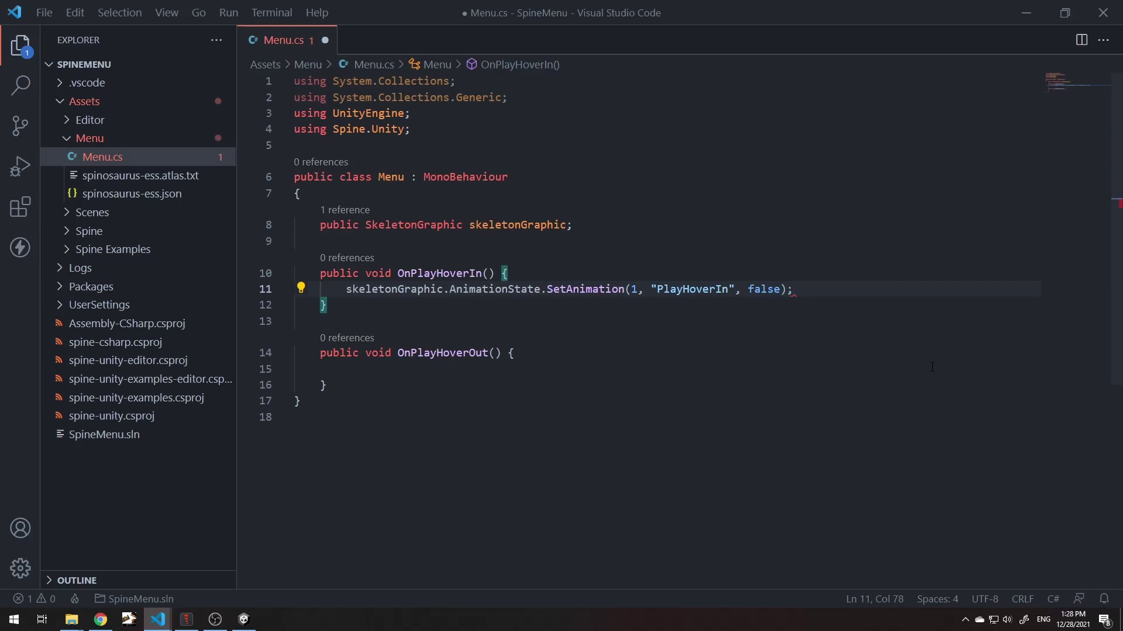
key(shift+Up)
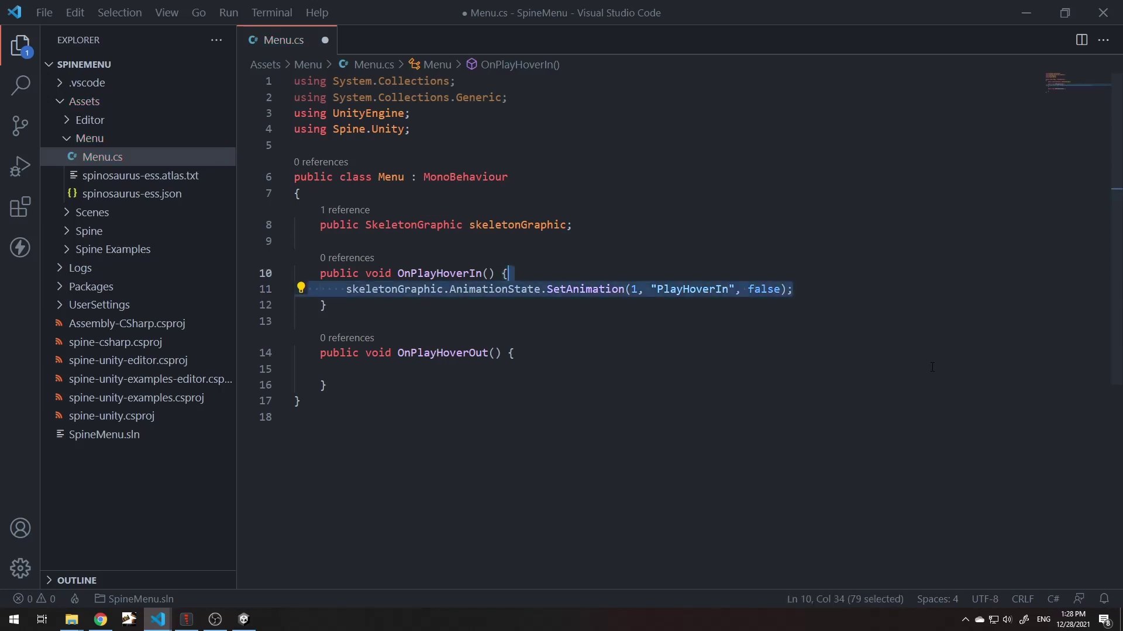
Step: Paste the SetAnimation call into OnPlayHoverOut, changing the animation to PlayHoverOut
key(ctrl+c)
key(Down)
key(Down)
key(Down)
key(Down)
key(Down)
key(BackSpace)
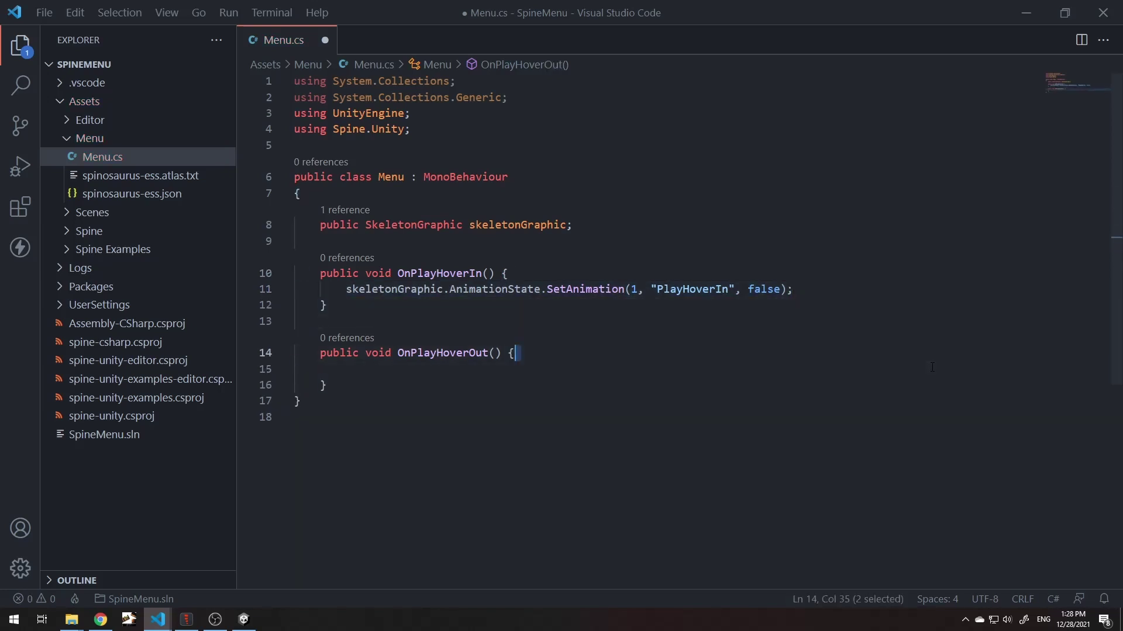
key(ctrl+v)
key(Left)
key(BackSpace)
key(BackSpace)
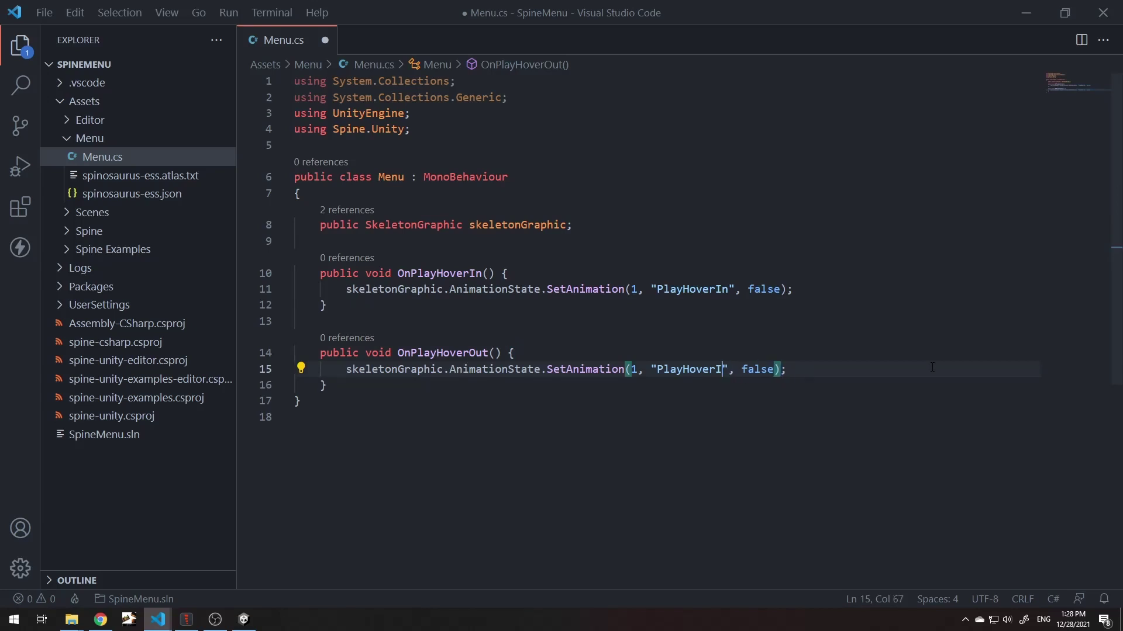
text(Out)
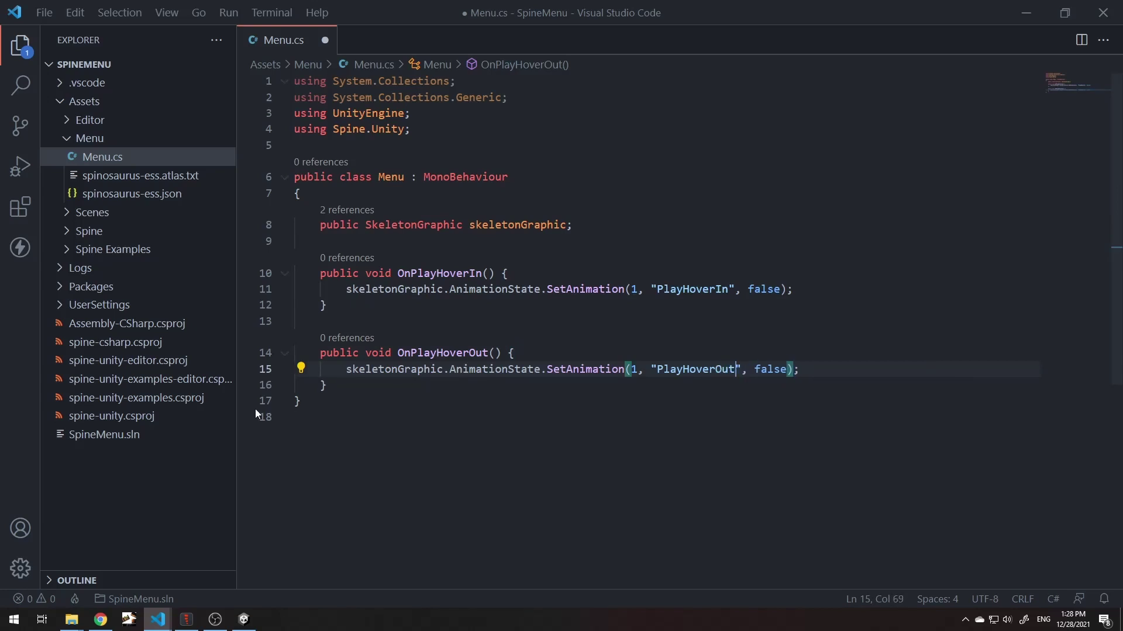
Step: Duplicate both PlayHover methods and rename the copies OnSettingsHoverIn and OnSettingsHoverOut
drag(351, 386, 298, 269)
click(364, 387)
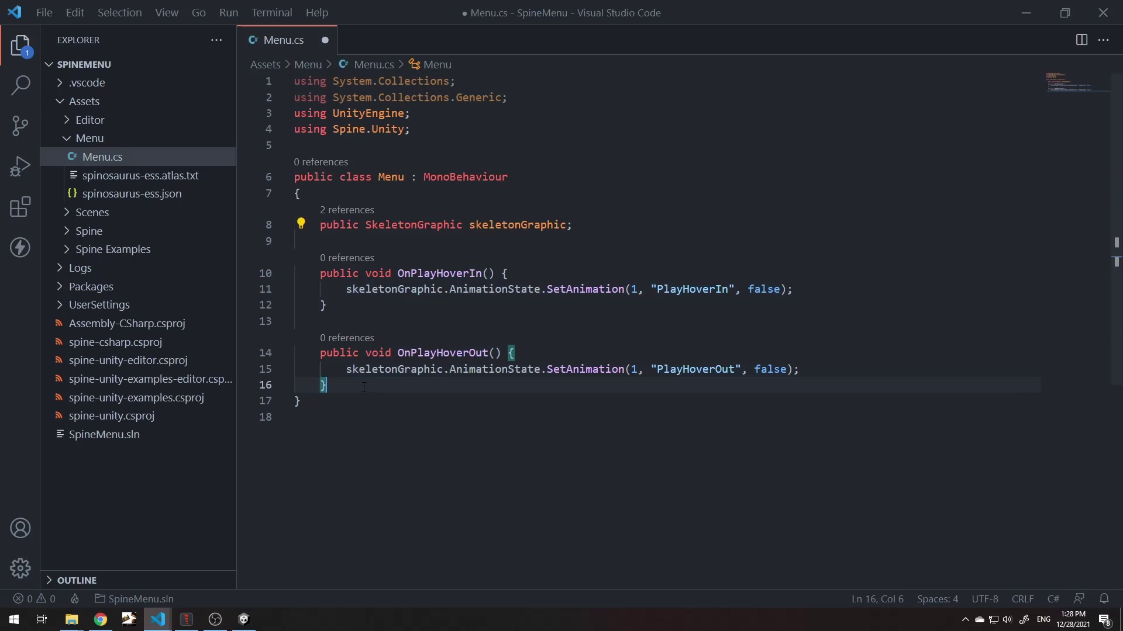
key(ctrl+v)
drag(411, 417, 465, 417)
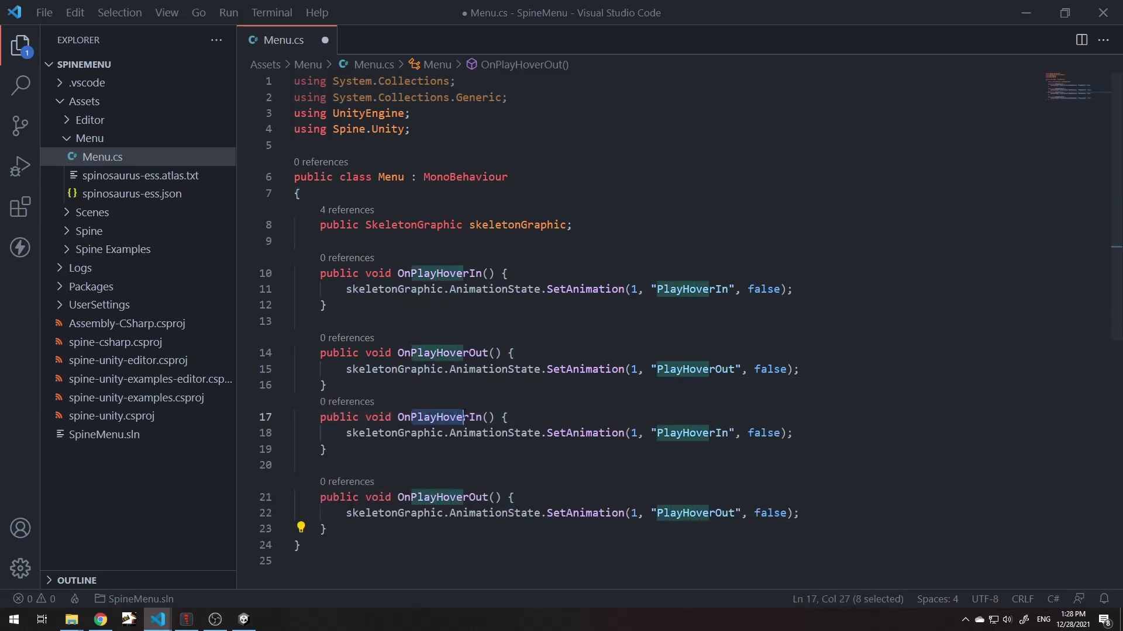
text(Settin)
key(Delete)
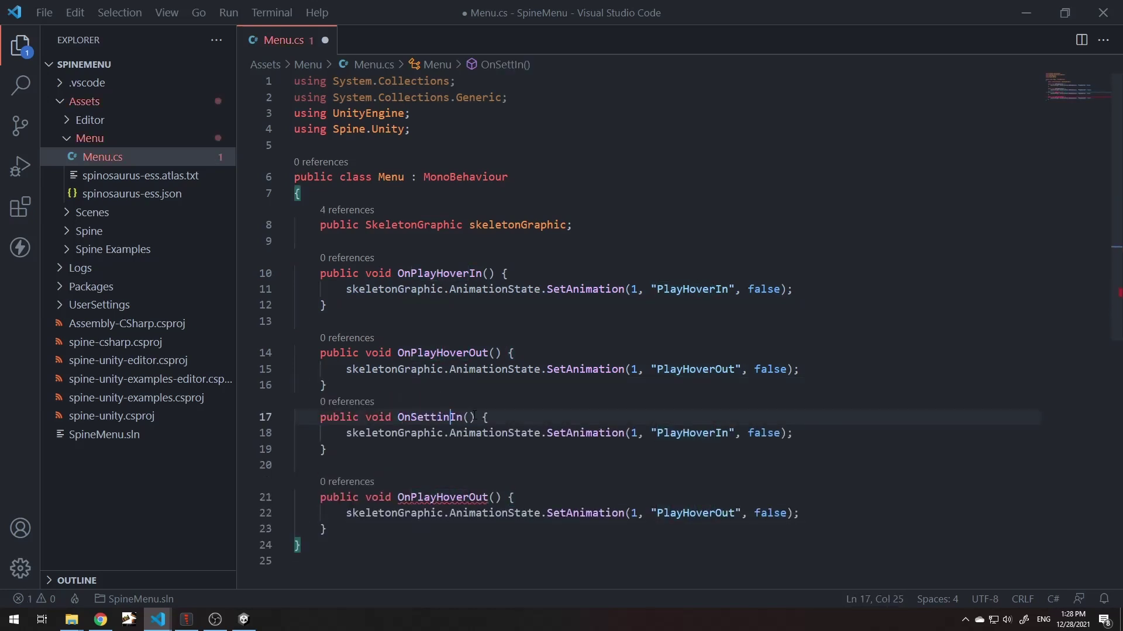
text(gs)
scroll(456, 375, down, 2)
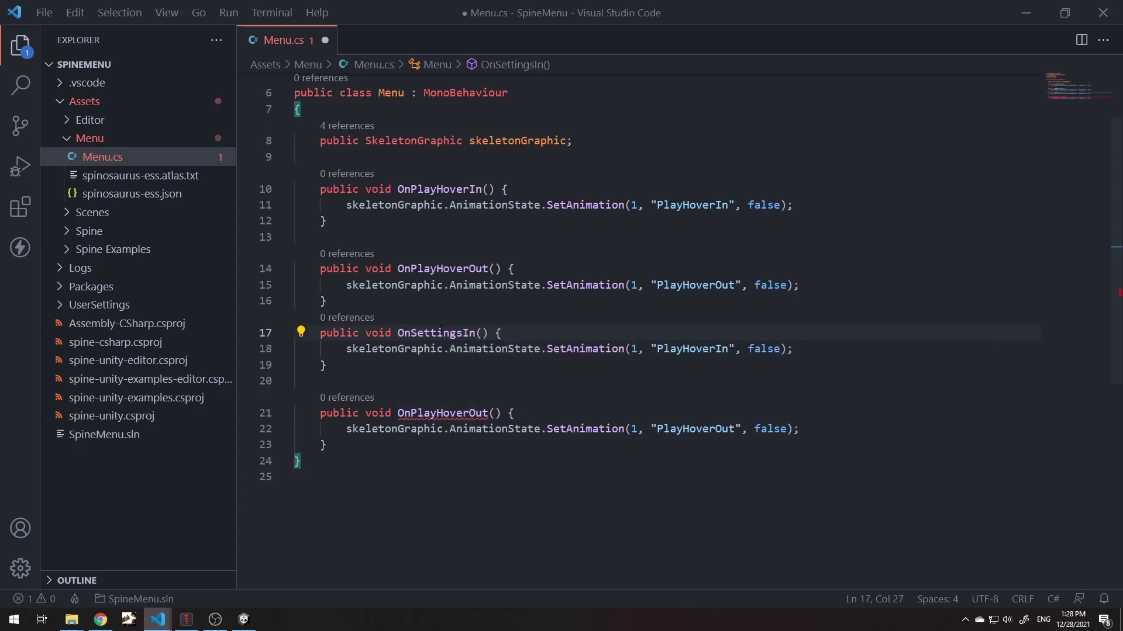
drag(464, 333, 410, 333)
drag(411, 413, 437, 413)
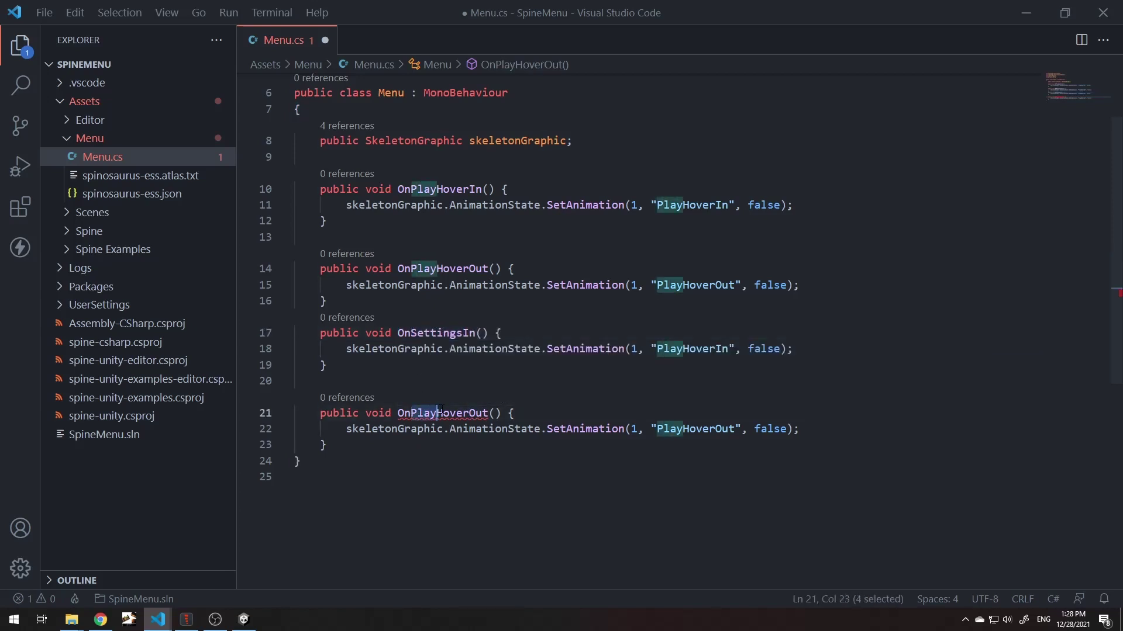
key(ctrl+v)
click(464, 333)
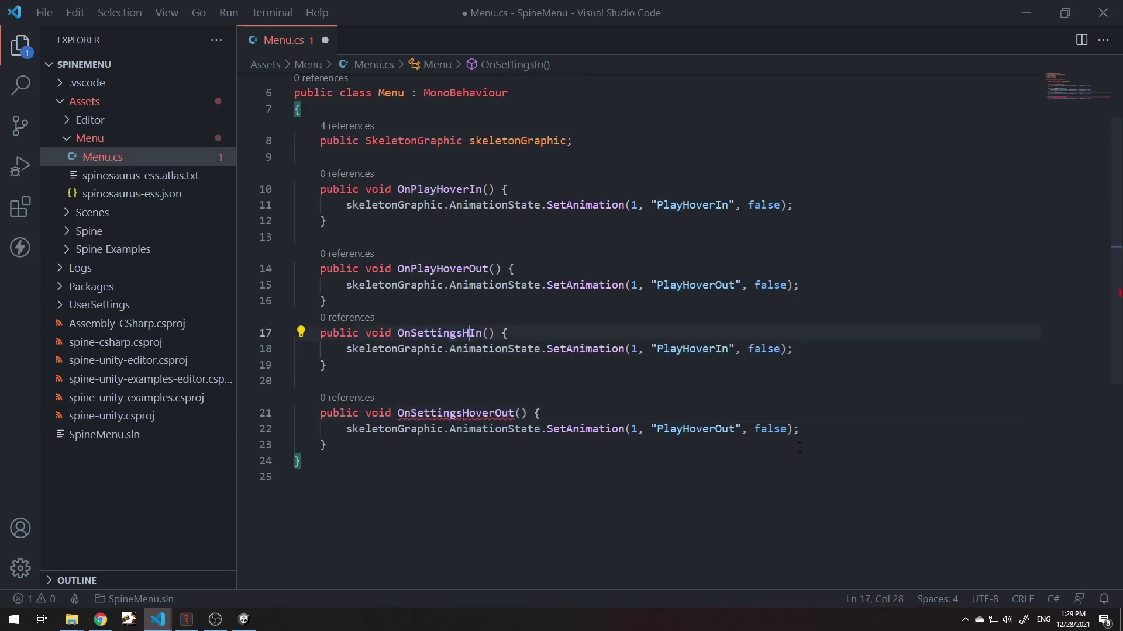
text(Hover)
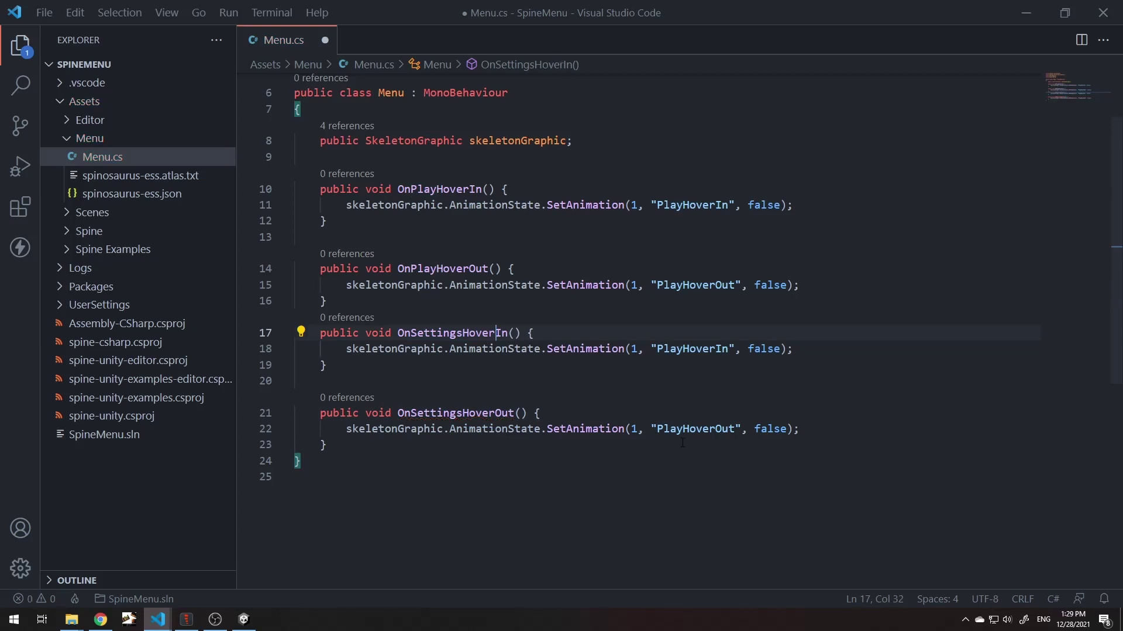
Step: Set the copied methods' animation names to SettingsHoverIn and SettingsHoverOut
drag(412, 332, 508, 333)
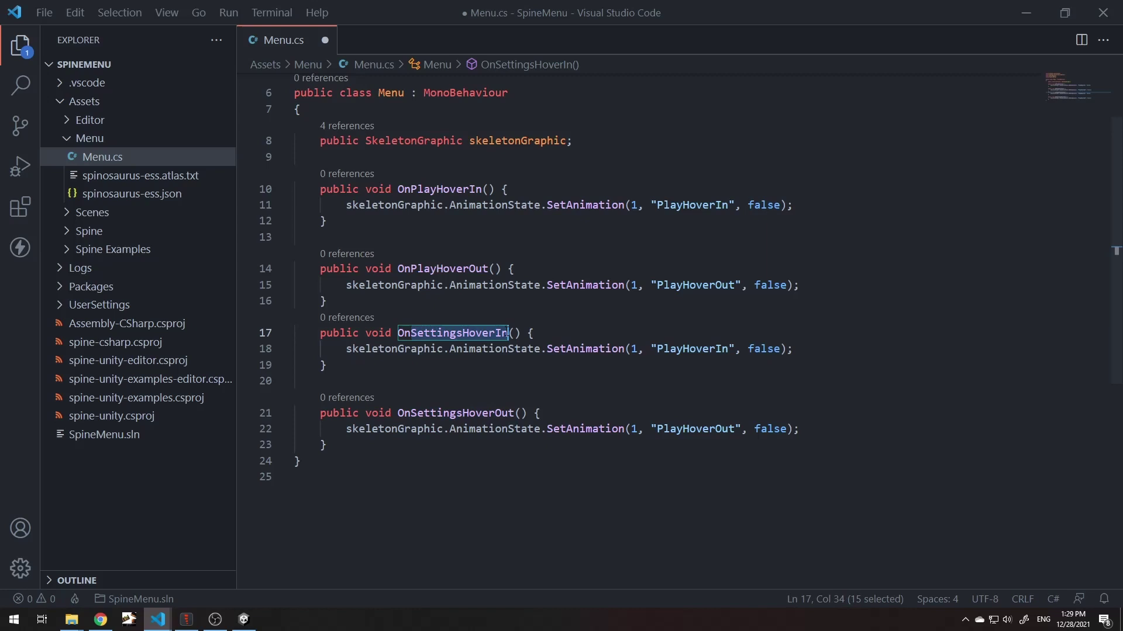
key(ctrl+c)
double_click(712, 349)
key(ctrl+v)
double_click(713, 428)
key(ctrl+v)
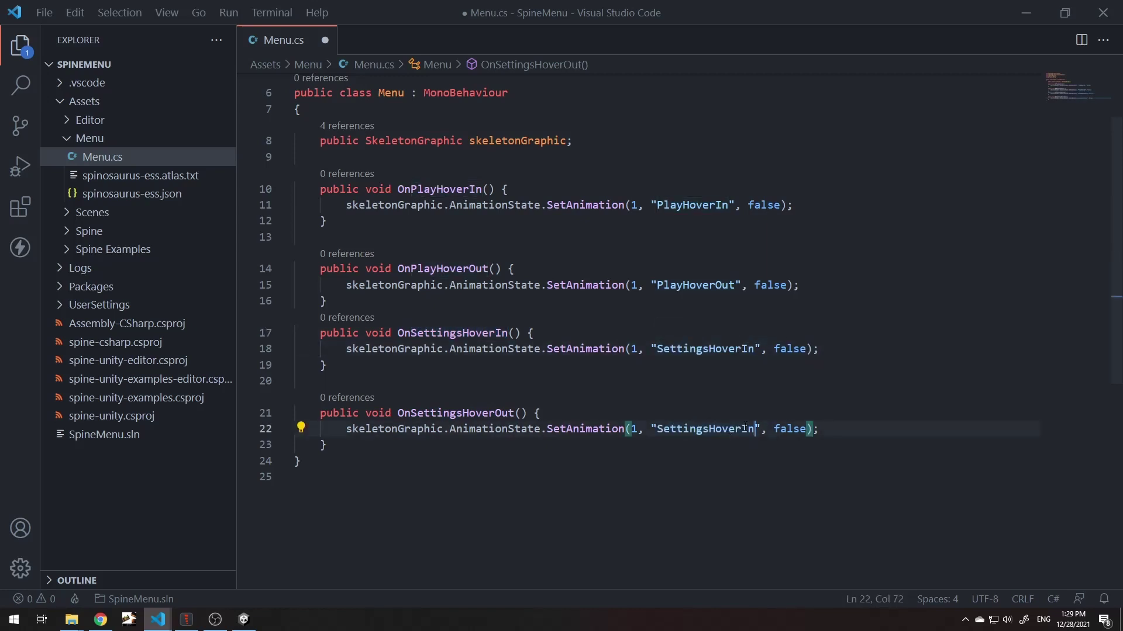
key(shift+Left)
key(shift+Left)
text(Out)
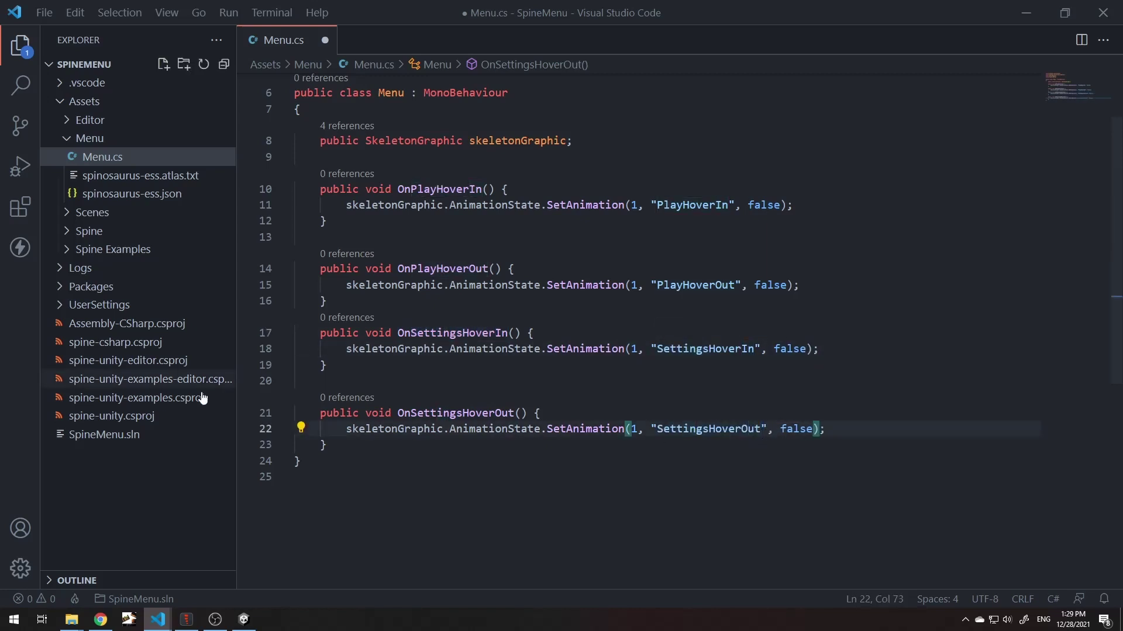
Step: Duplicate both Settings hover methods again, separated by a blank line
drag(343, 448, 377, 313)
key(ctrl+c)
click(351, 445)
key(ctrl+v)
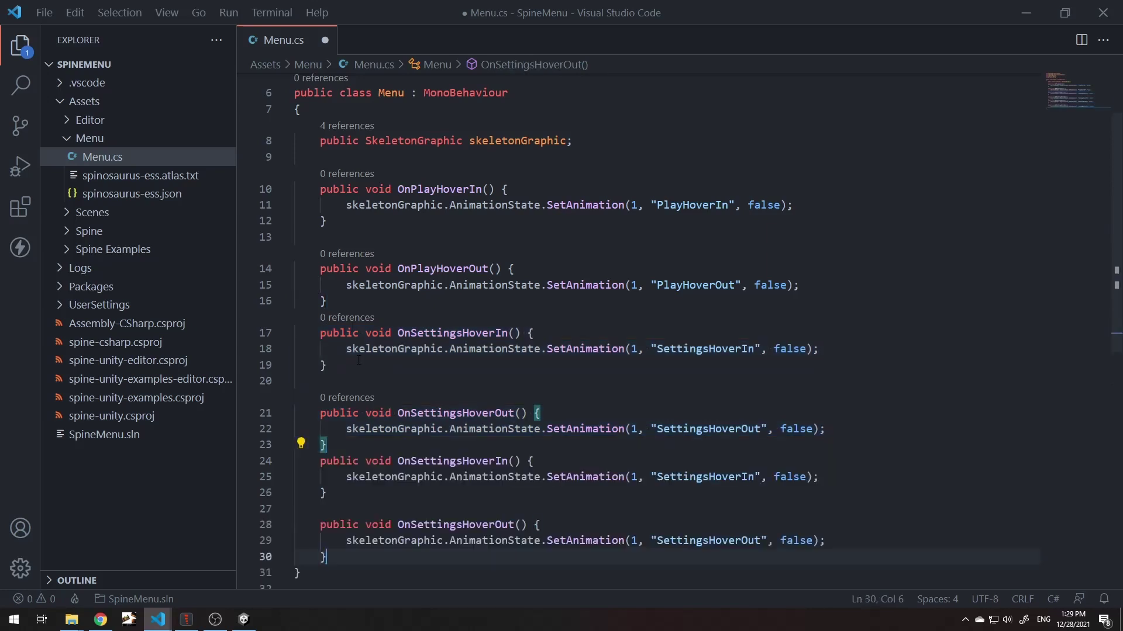
click(398, 333)
key(ctrl+shift+Return)
Step: Rename the first duplicate OnQuitHoverIn, playing the QuitHoverIn animation
scroll(354, 321, down, 3)
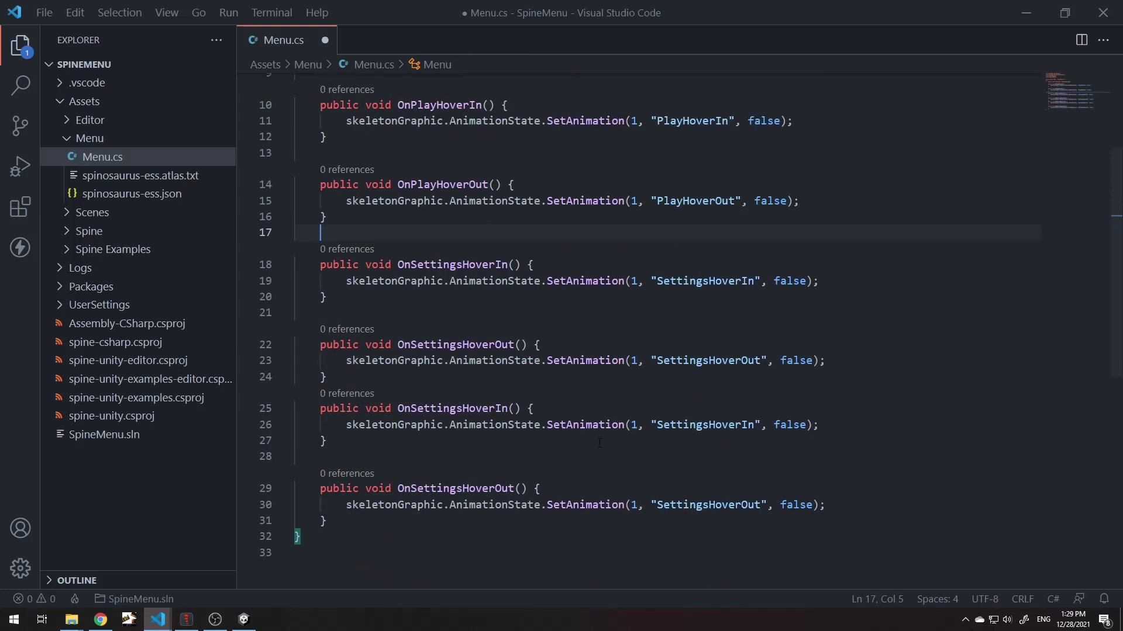
click(807, 424)
double_click(707, 424)
text(QuitH)
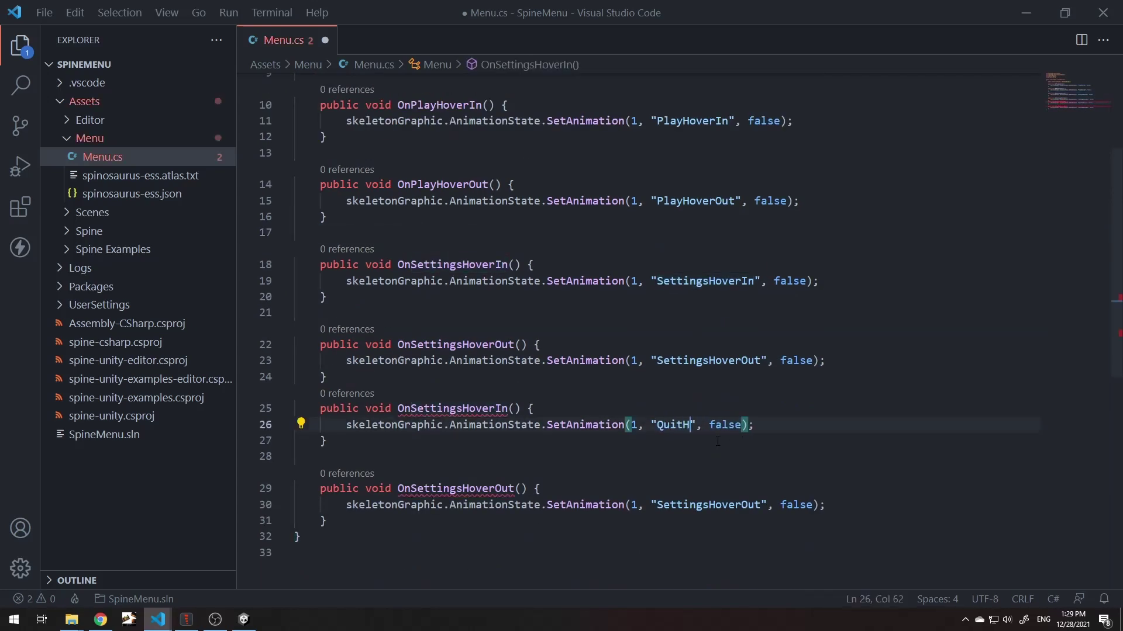
text(overIn)
double_click(676, 427)
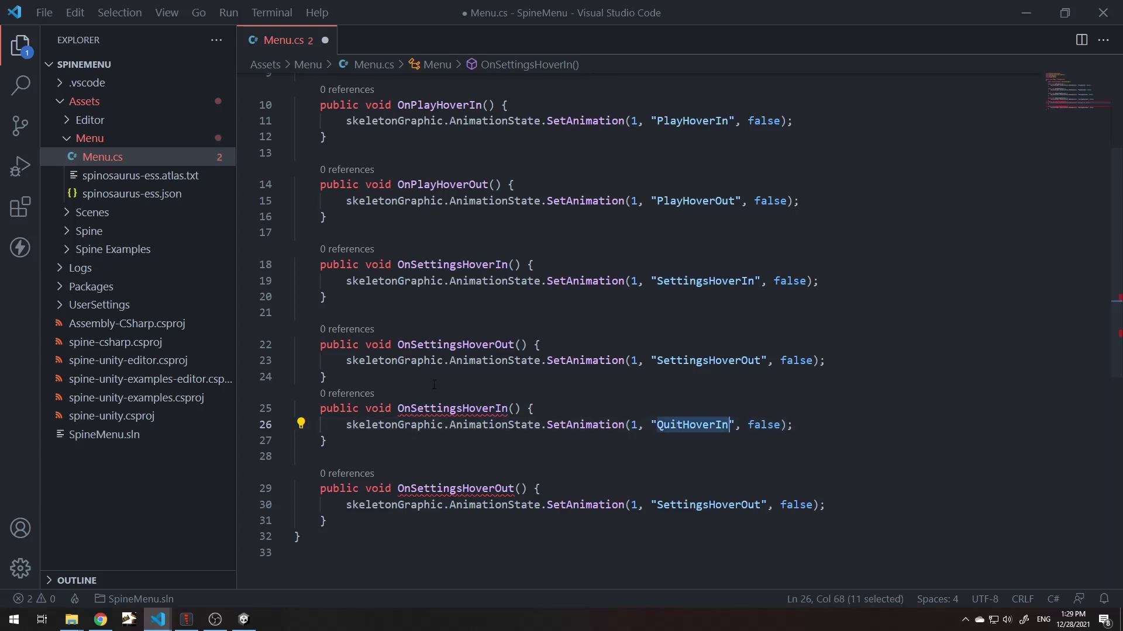
drag(509, 407, 411, 407)
key(ctrl+v)
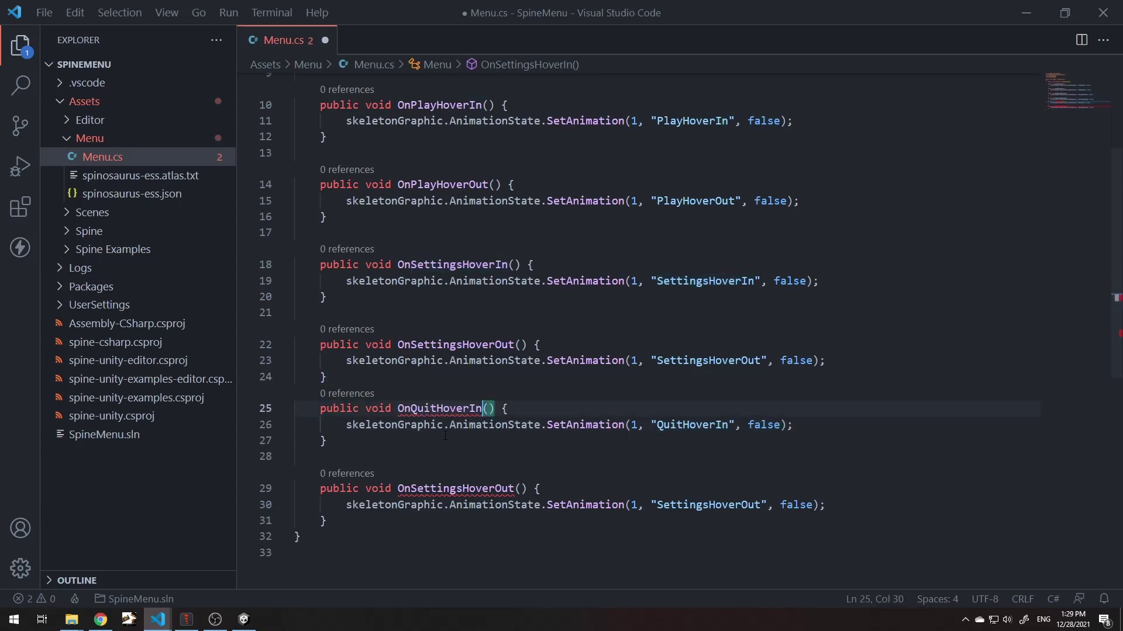
key(alt+Tab)
Step: Add a SkeletonGraphic under the Canvas using the spinosaurus-ess_SkeletonData asset
right_click(62, 89)
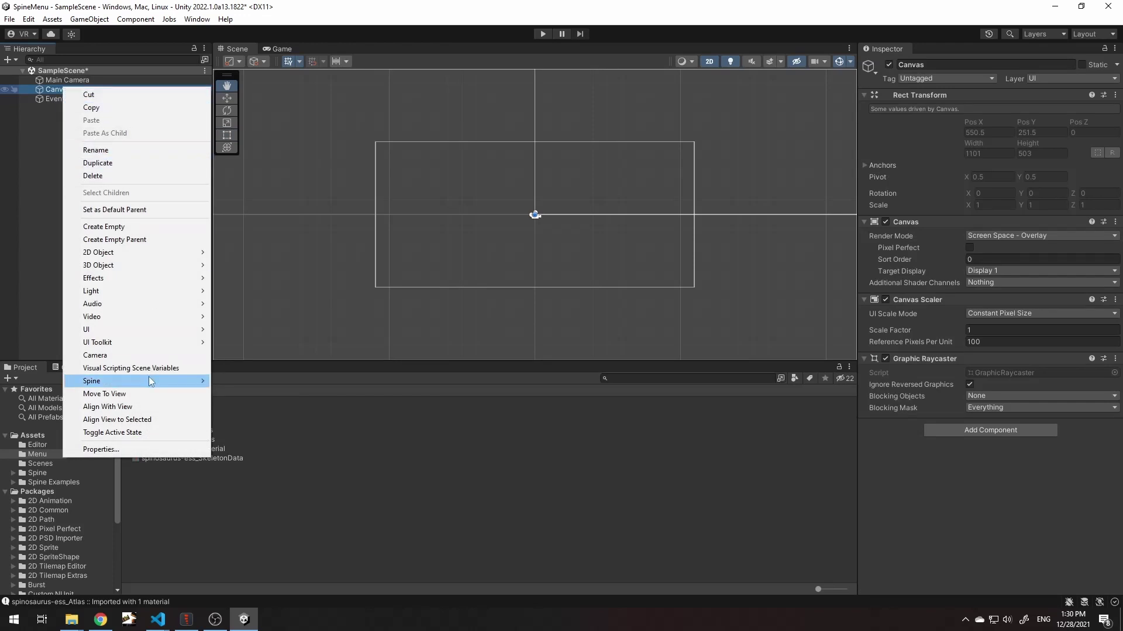
mouse_move(151, 381)
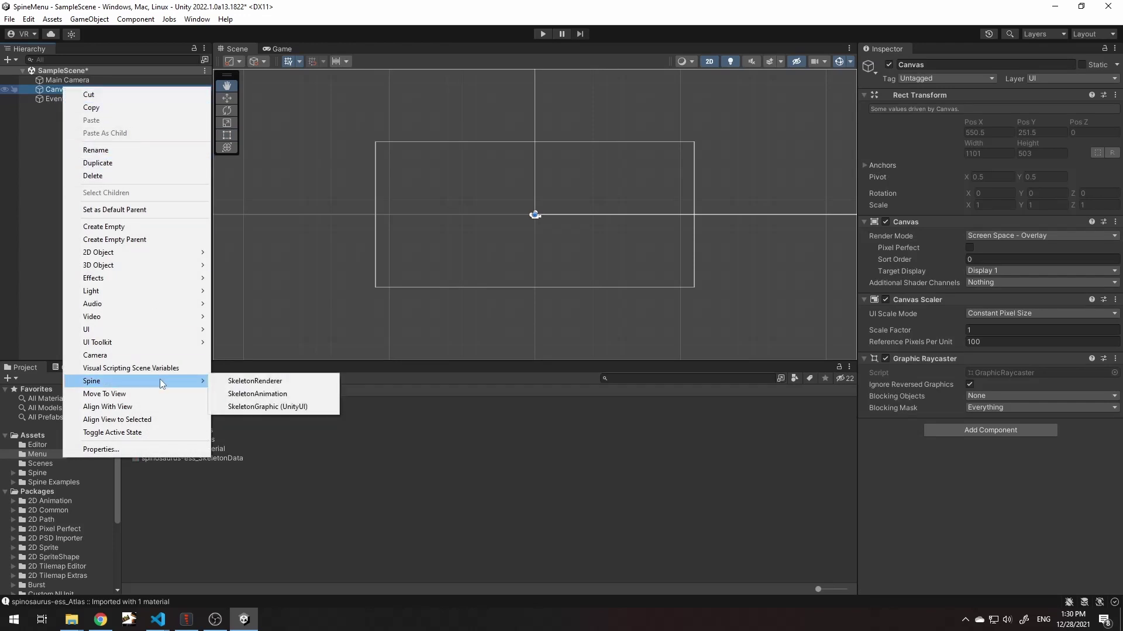
click(269, 407)
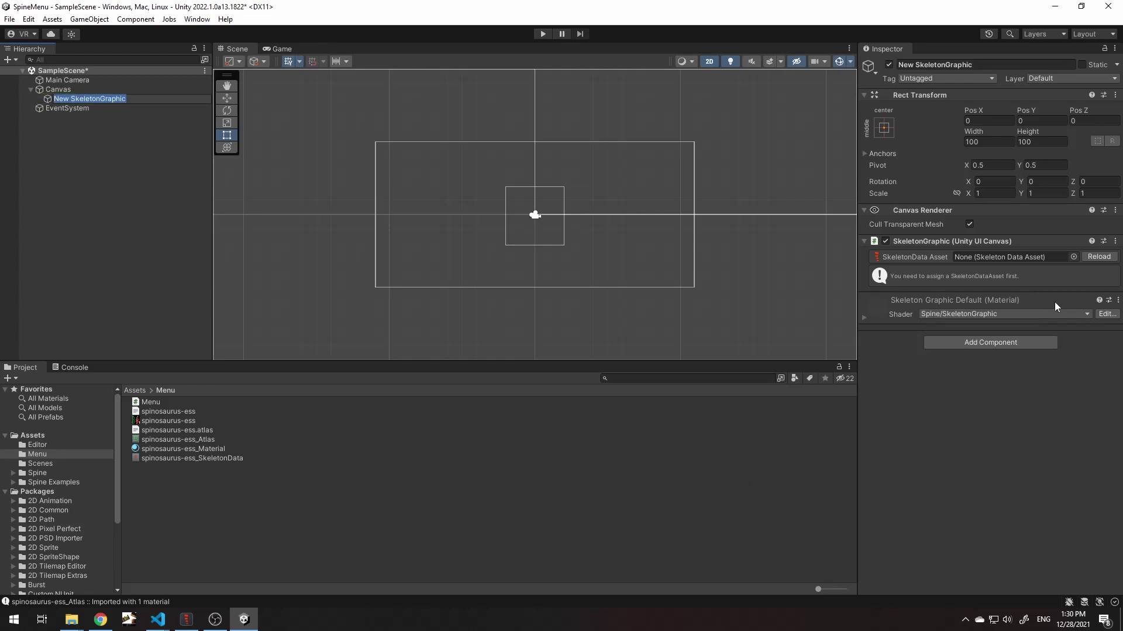
click(1073, 256)
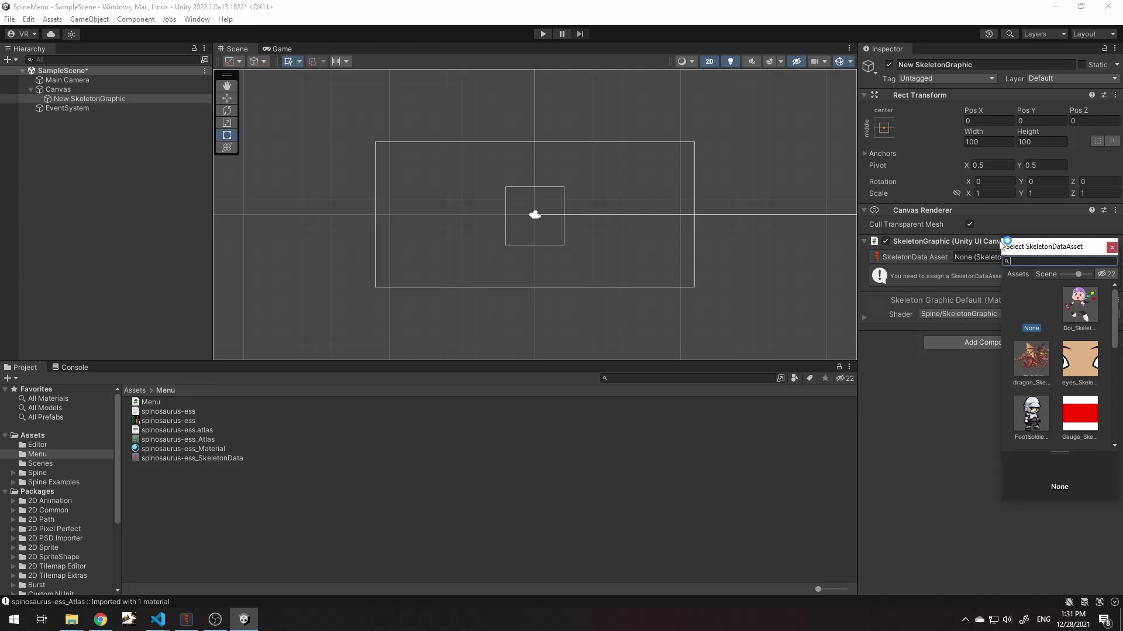
drag(1003, 241, 227, 126)
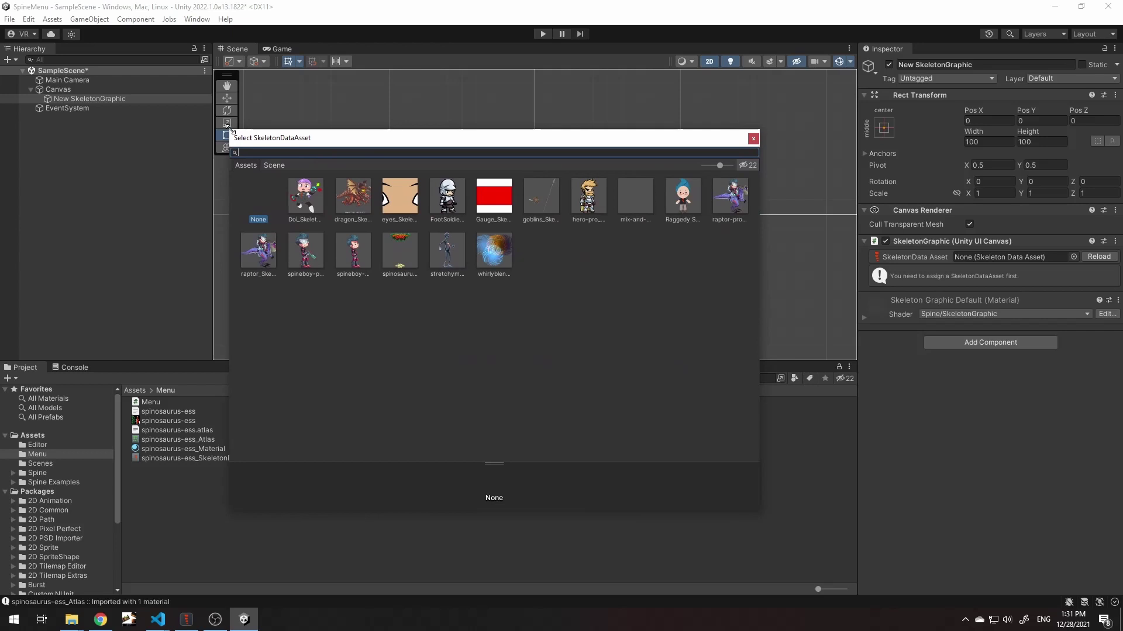
click(392, 249)
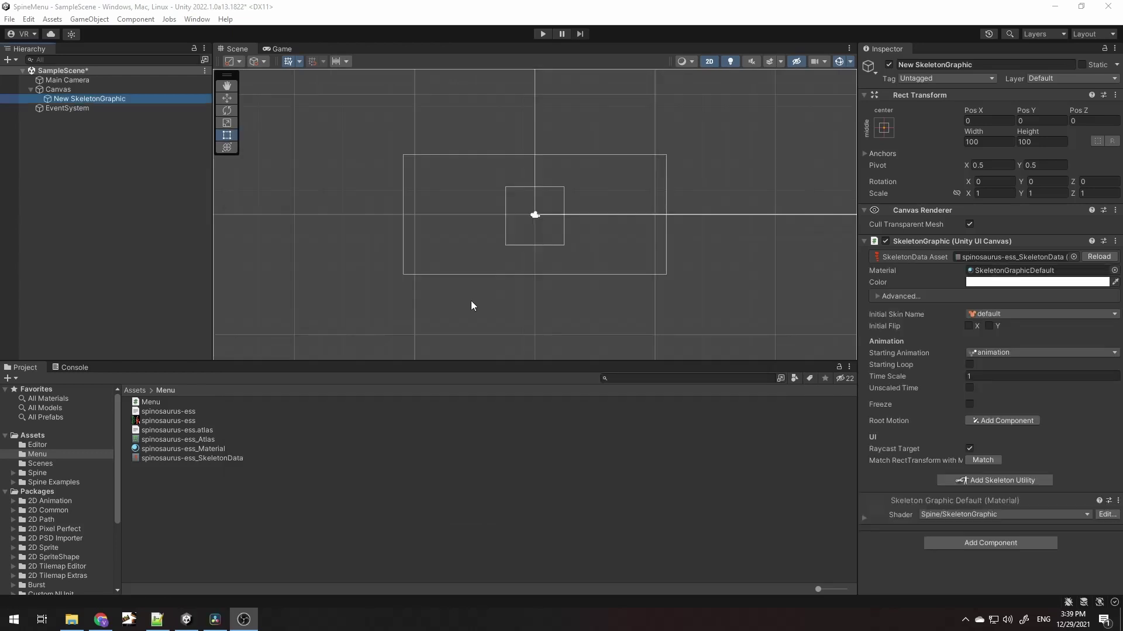
Step: Add the Menu script component and link New SkeletonGraphic to its Skeleton Graphic field
click(994, 542)
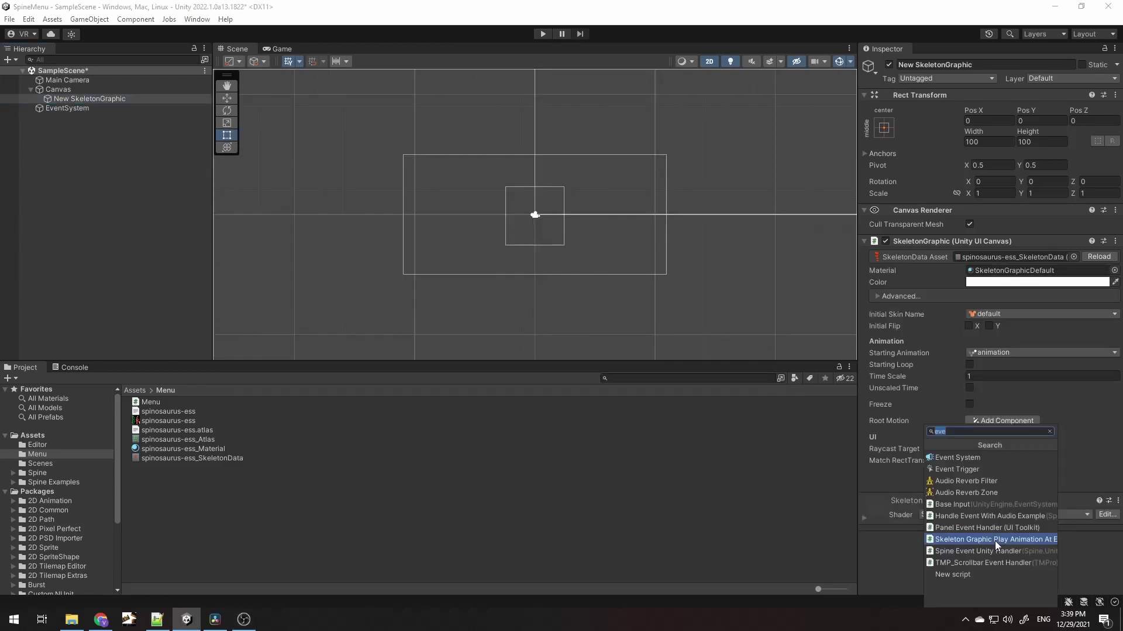
text(Men)
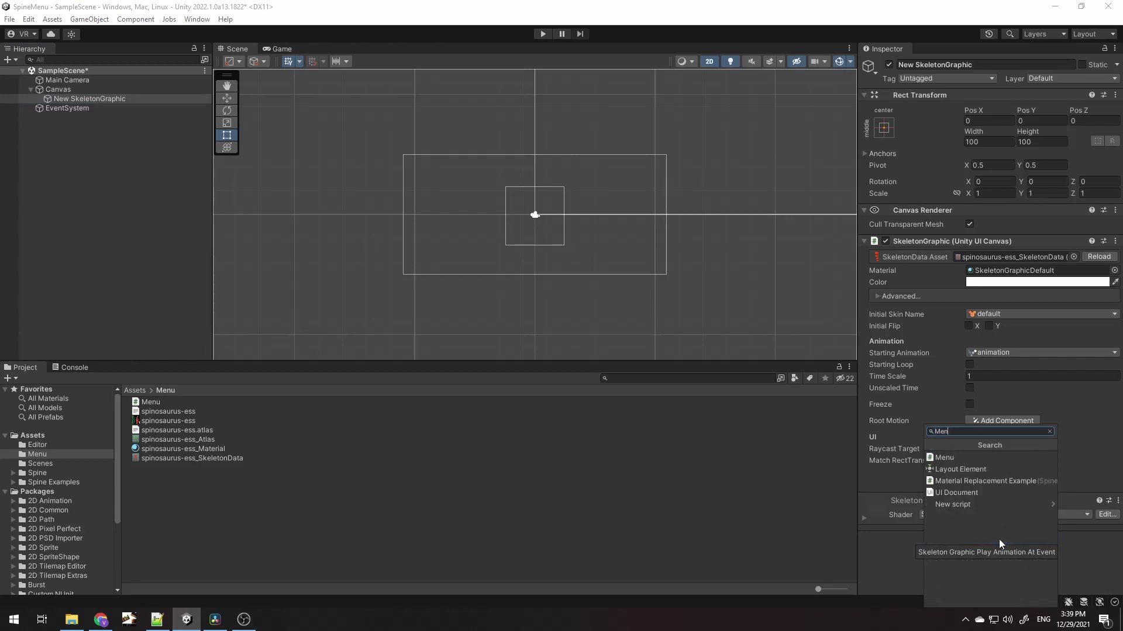
click(955, 461)
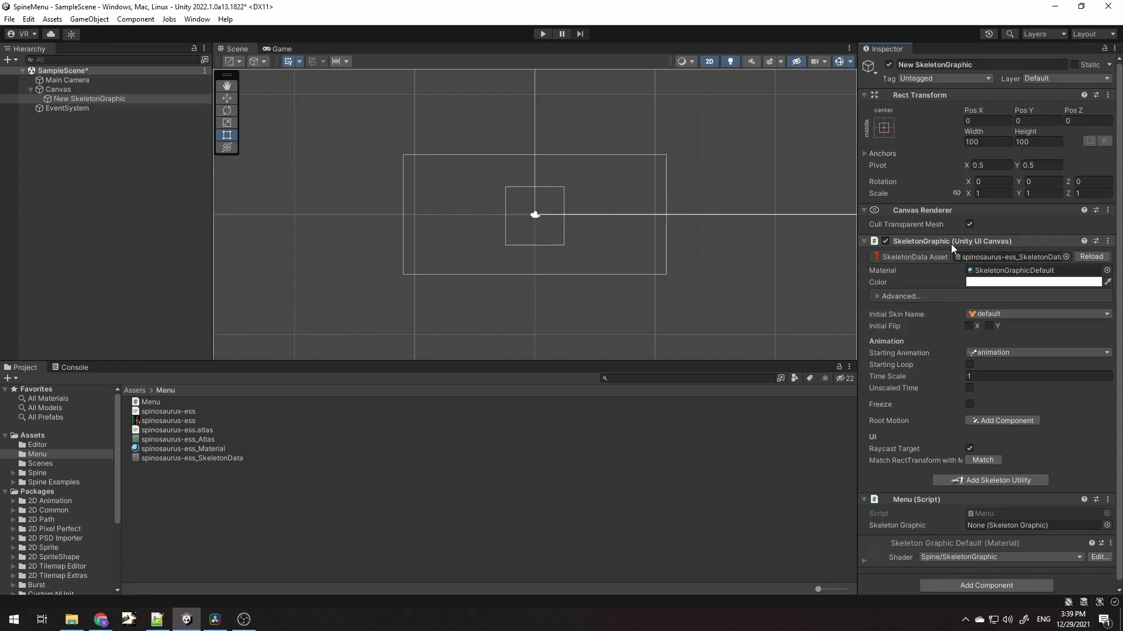
drag(991, 378, 1017, 529)
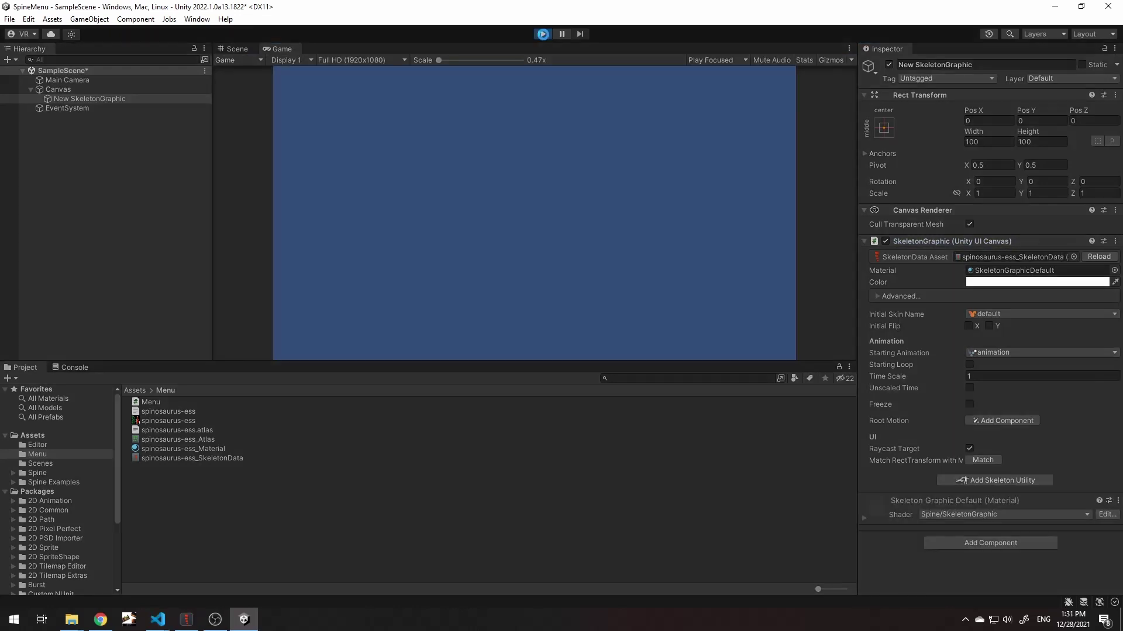
click(542, 33)
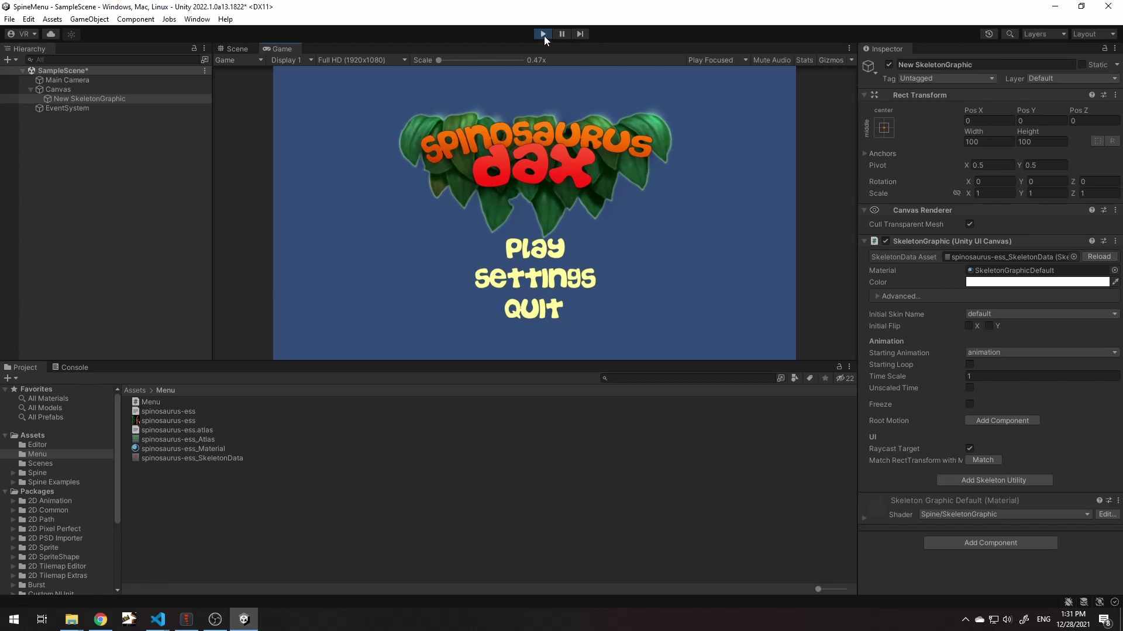
click(543, 35)
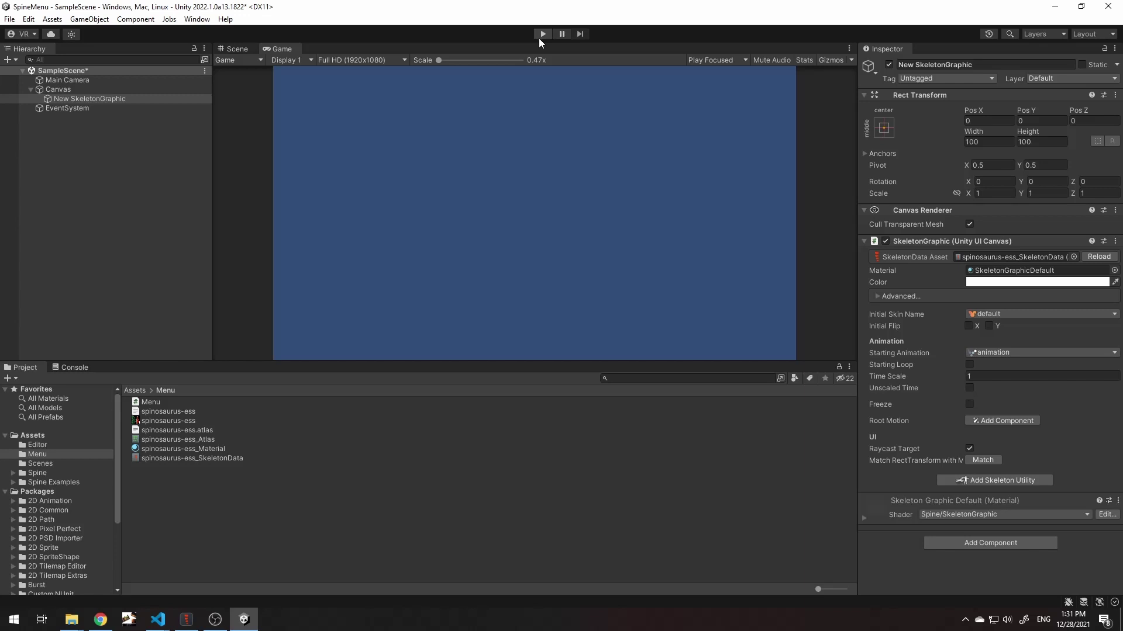
click(543, 35)
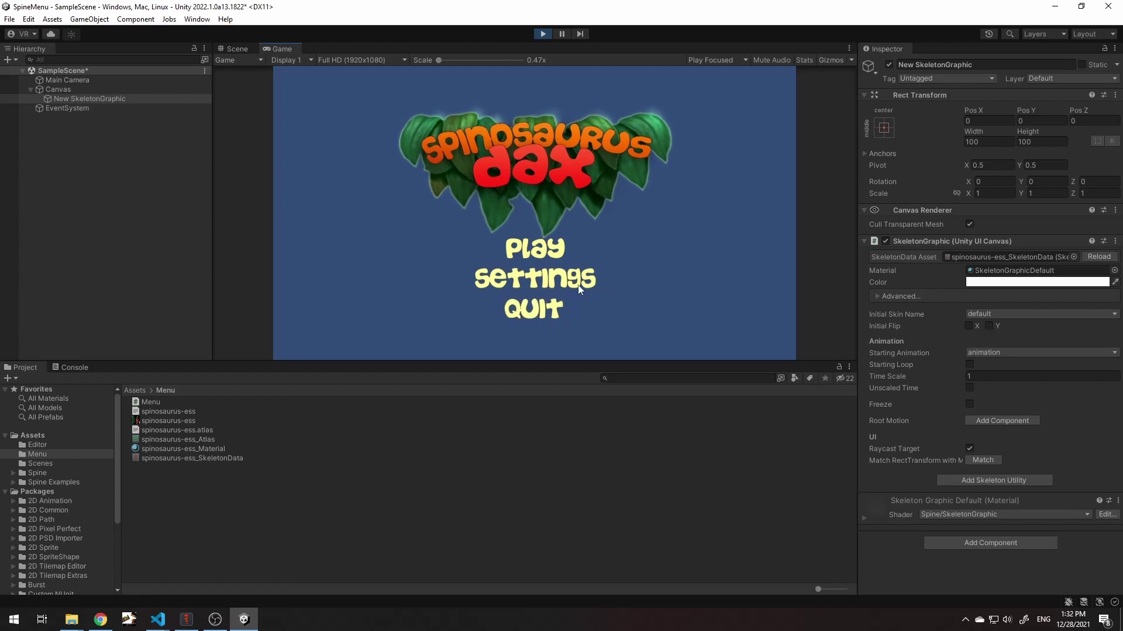
click(544, 35)
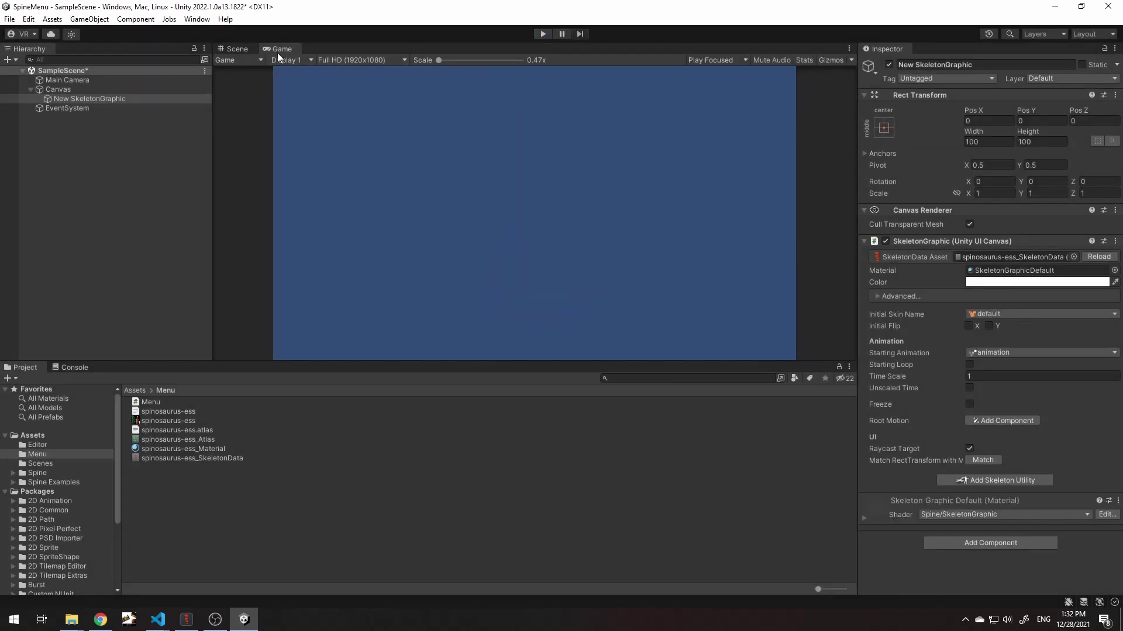
click(242, 45)
Step: Create an empty child object named Buttons under New SkeletonGraphic
right_click(66, 97)
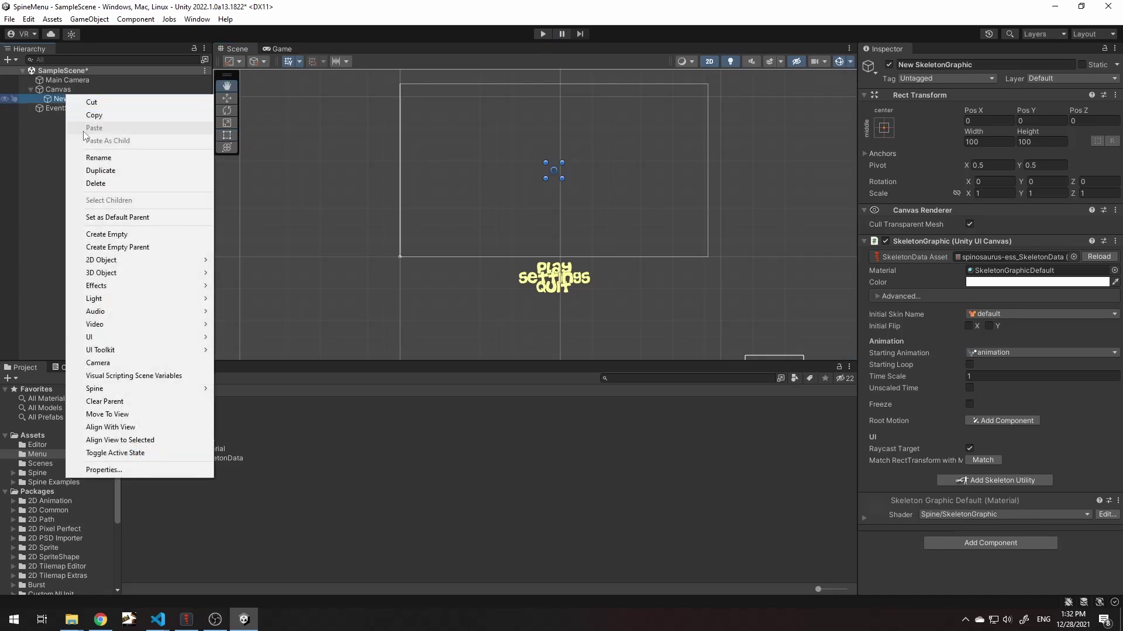
mouse_move(132, 342)
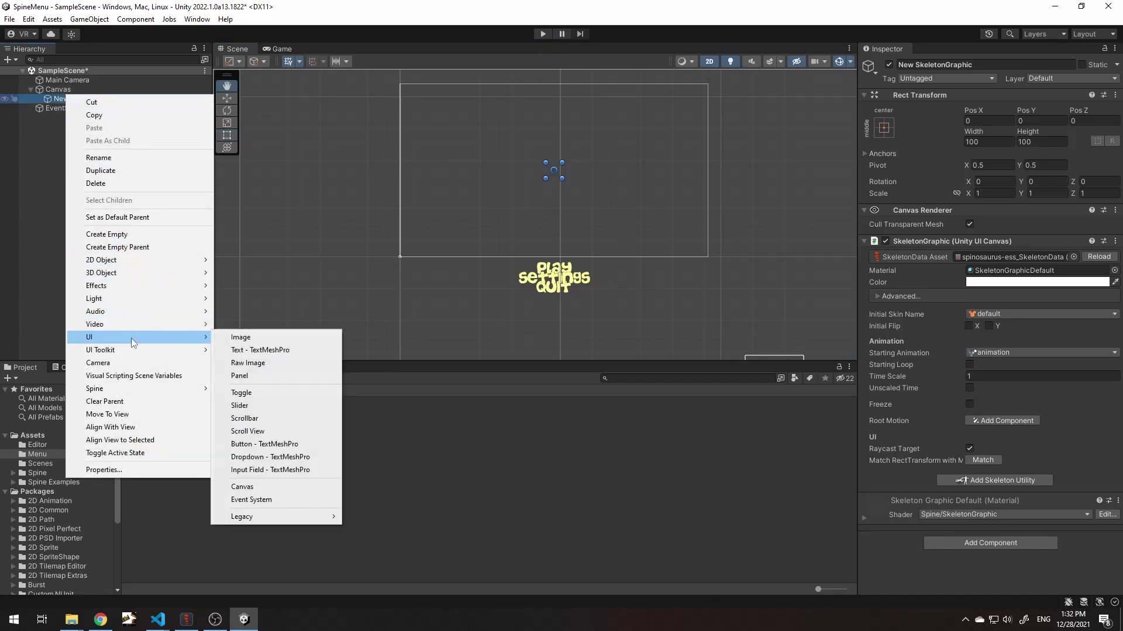
click(137, 235)
text(Buttons)
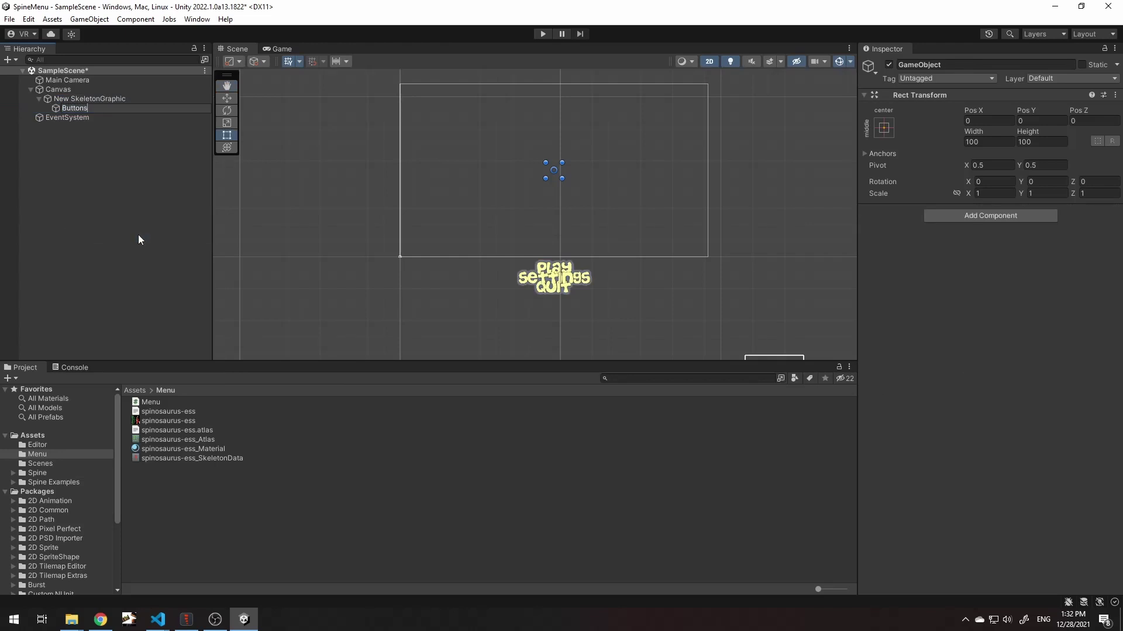
key(Return)
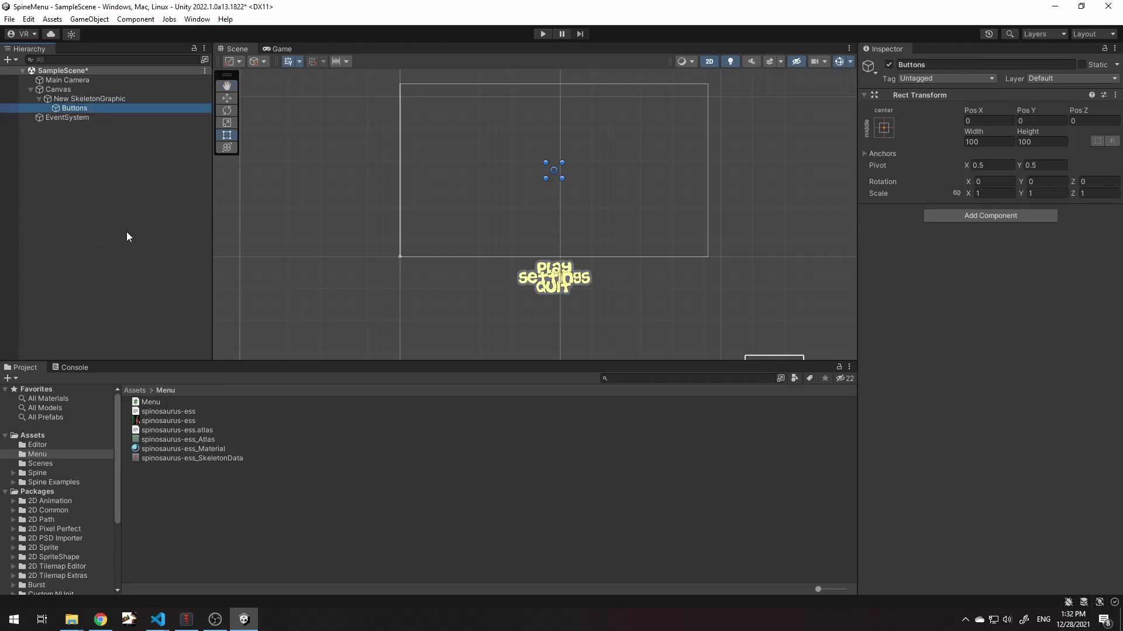
Step: Add a Raw Image child named Play under Buttons
right_click(76, 108)
mouse_move(141, 349)
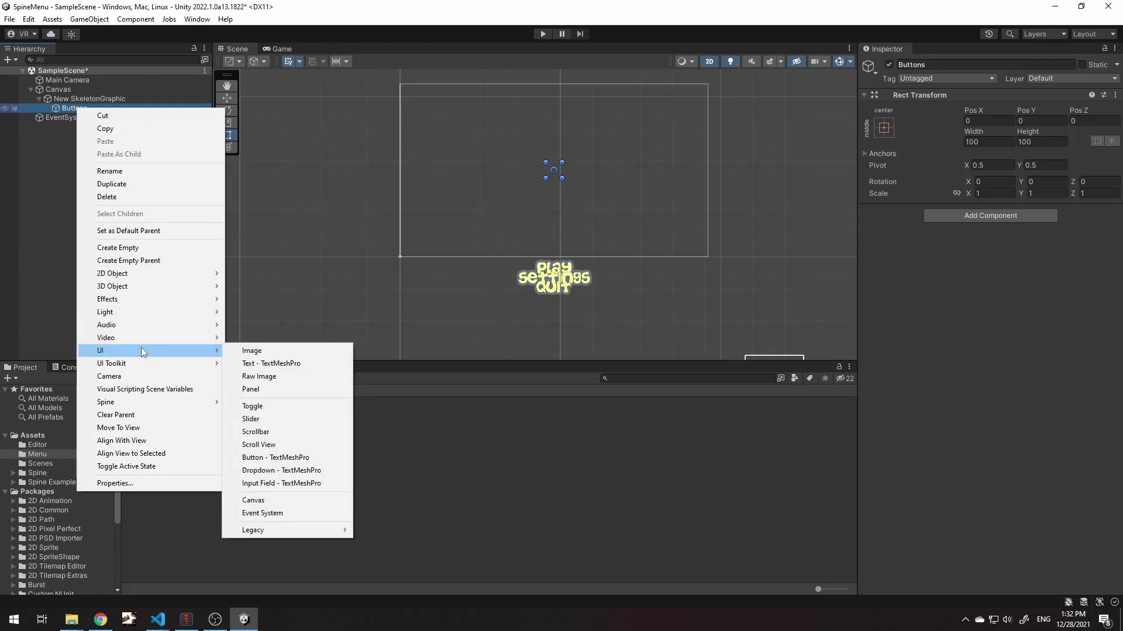
click(294, 377)
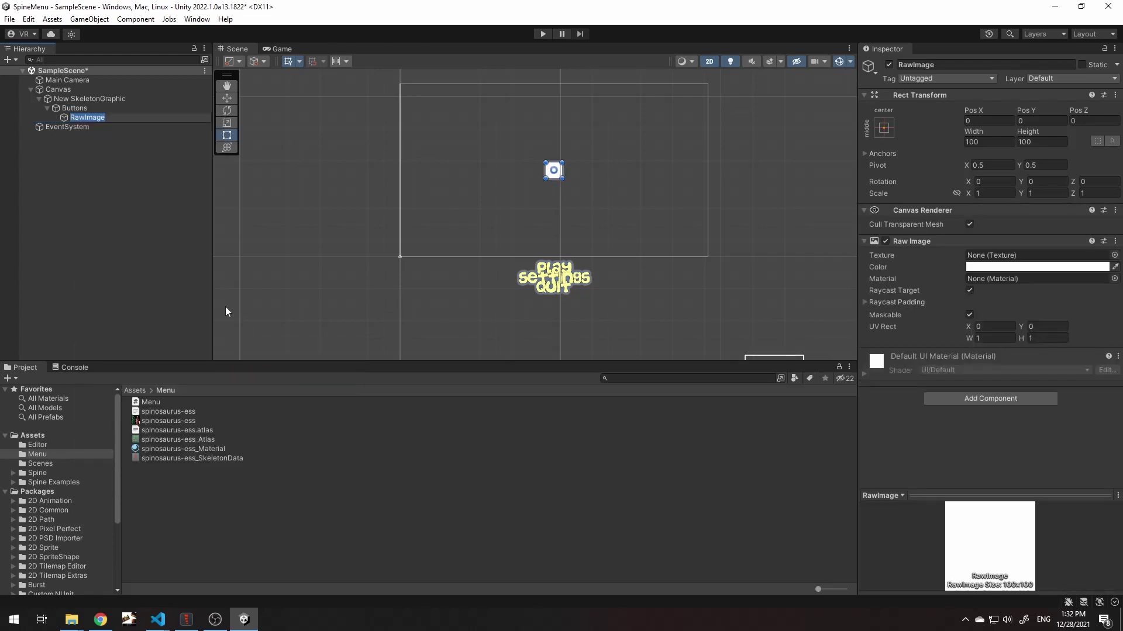
text(Play)
key(Return)
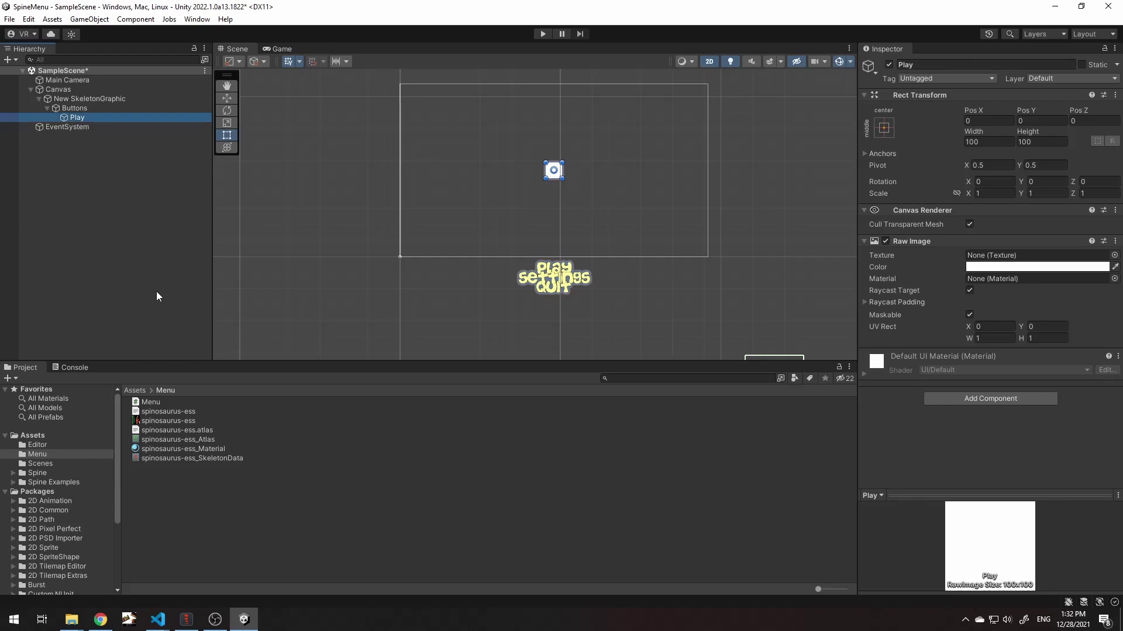
Step: Duplicate Play and rename the copy Settings, then duplicate Settings again
key(ctrl+d)
right_click(91, 131)
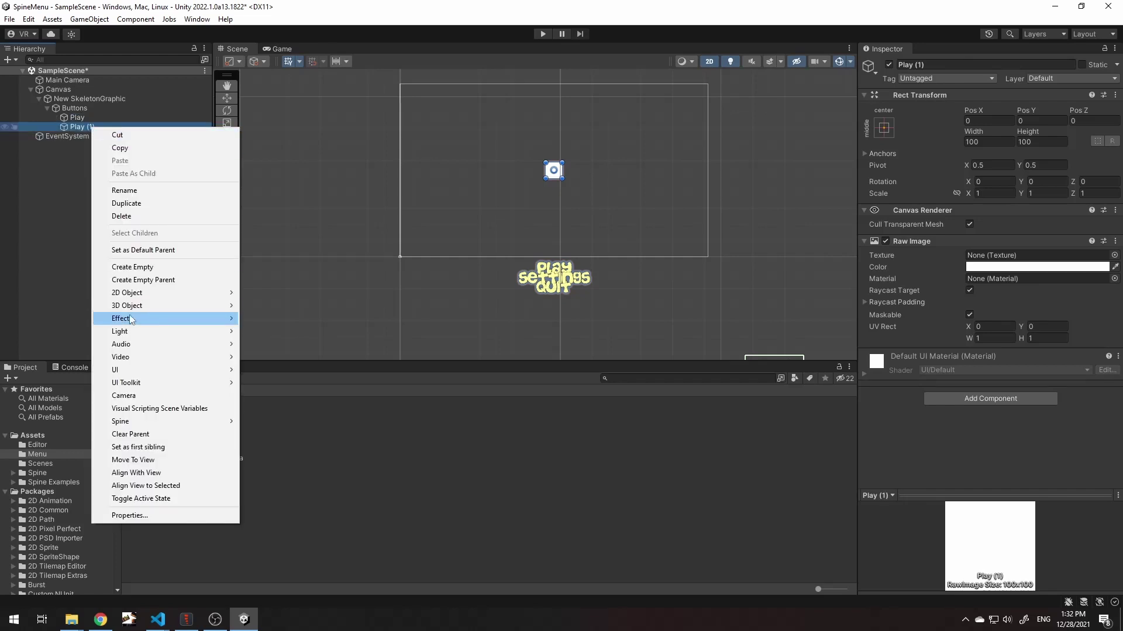
click(139, 191)
text(Settings)
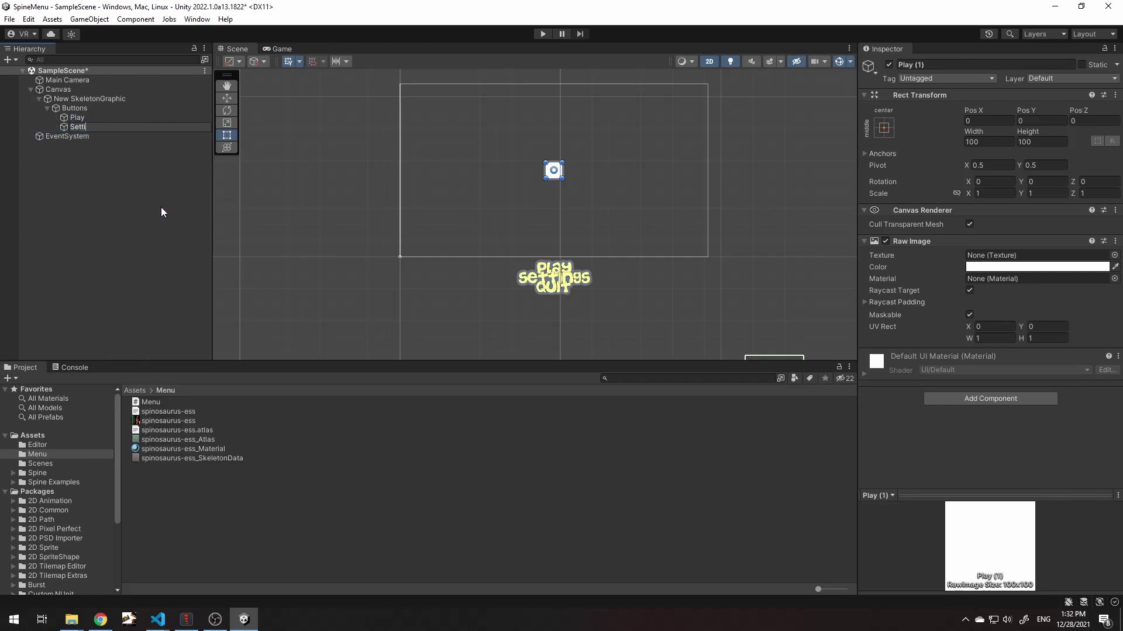
key(Return)
key(ctrl+d)
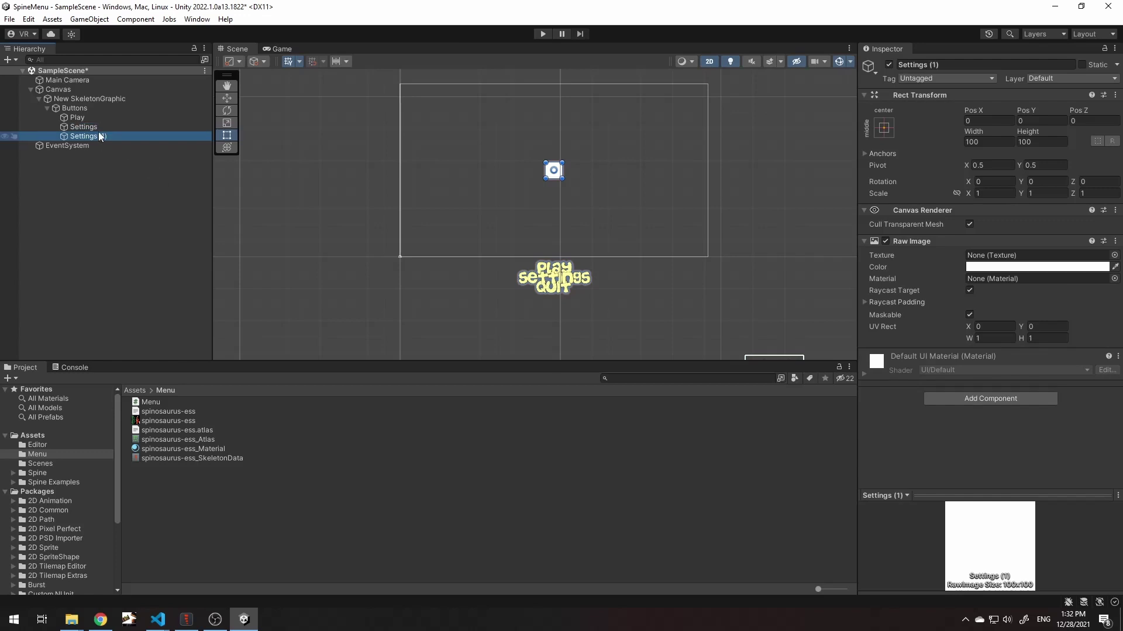
right_click(98, 133)
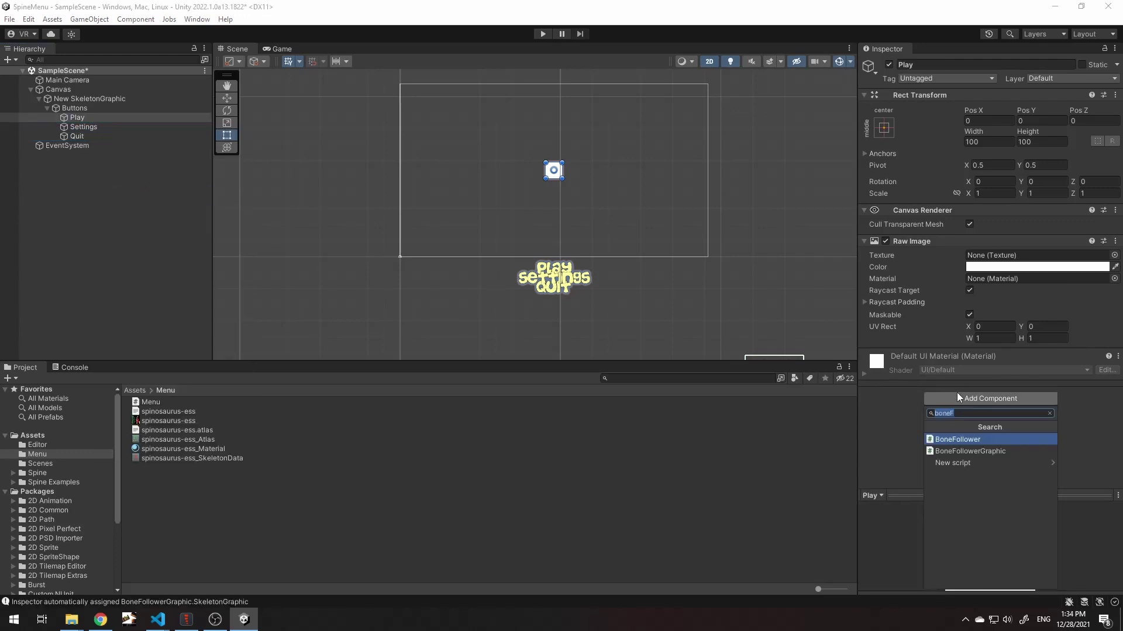
Step: Add a BoneFollowerGraphic to Play and make it follow the play bone
click(985, 451)
click(1109, 383)
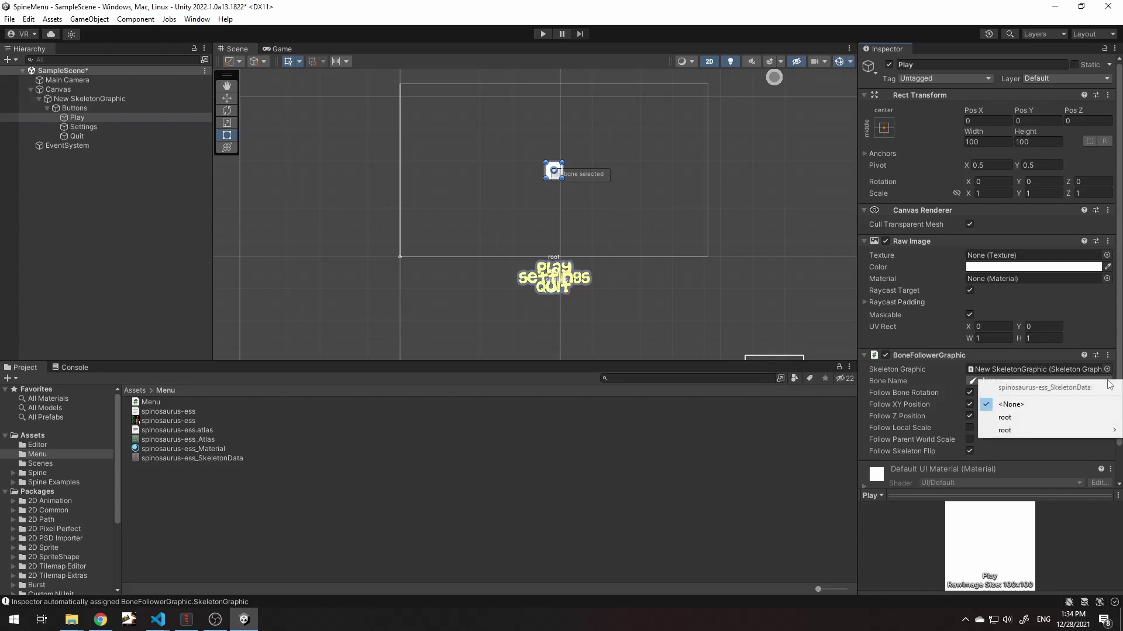
mouse_move(1021, 431)
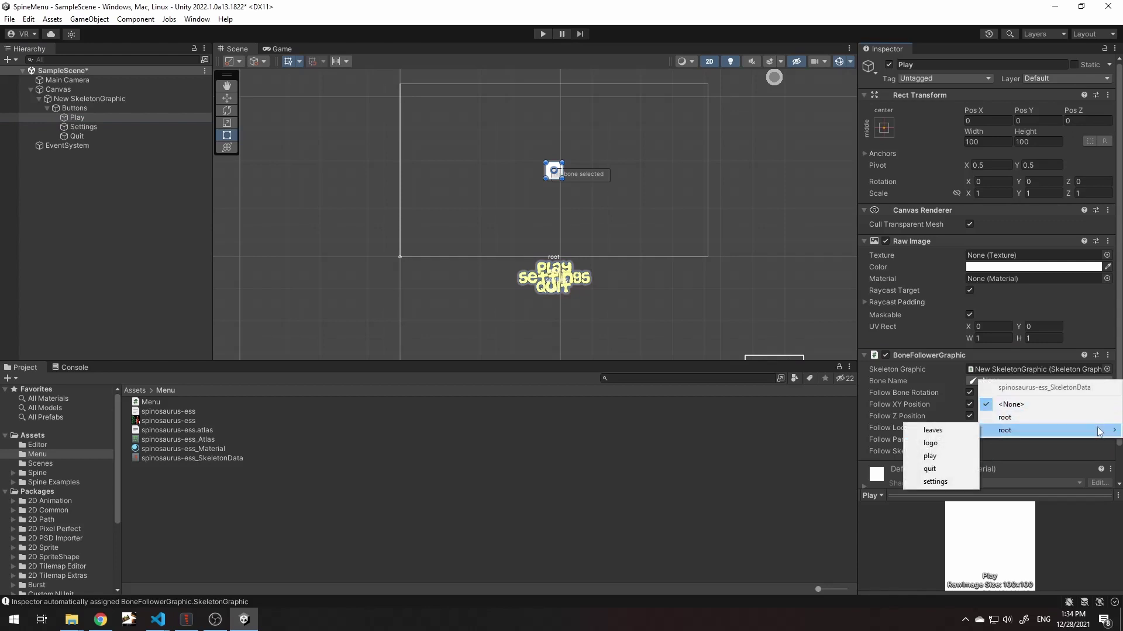
click(939, 454)
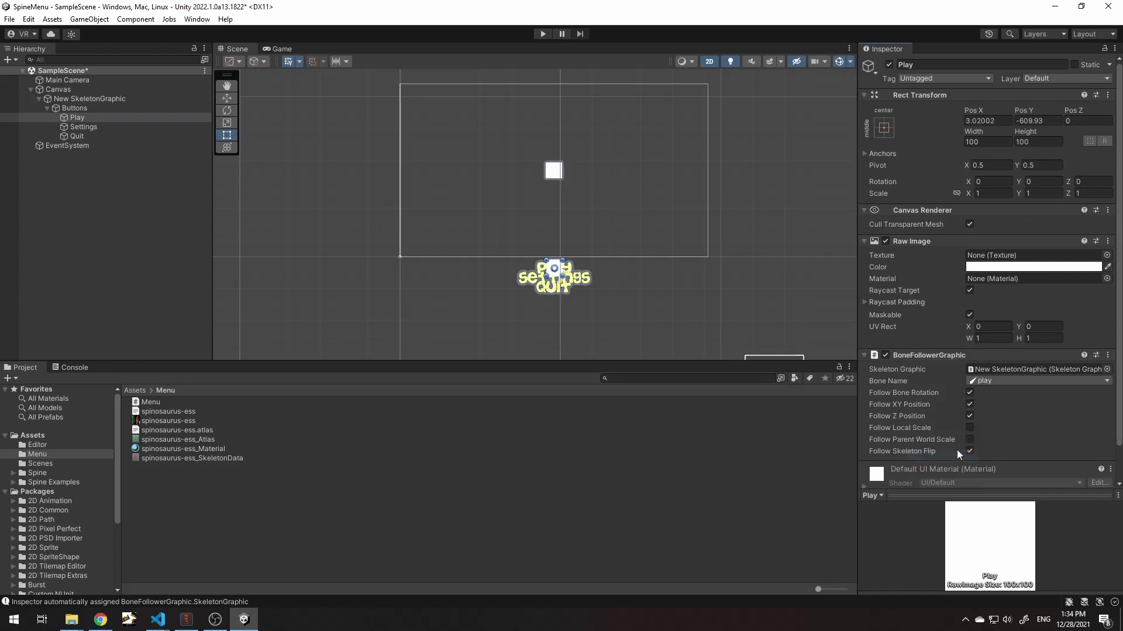
Step: Give the Settings object a BoneFollowerGraphic that follows the settings bone
click(80, 127)
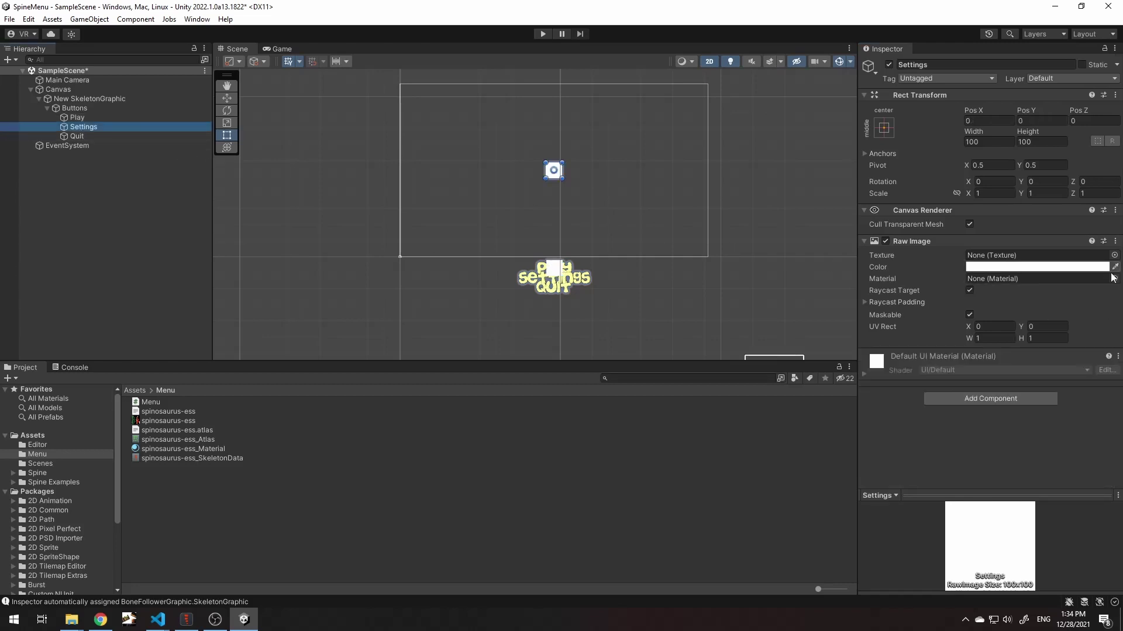
click(973, 397)
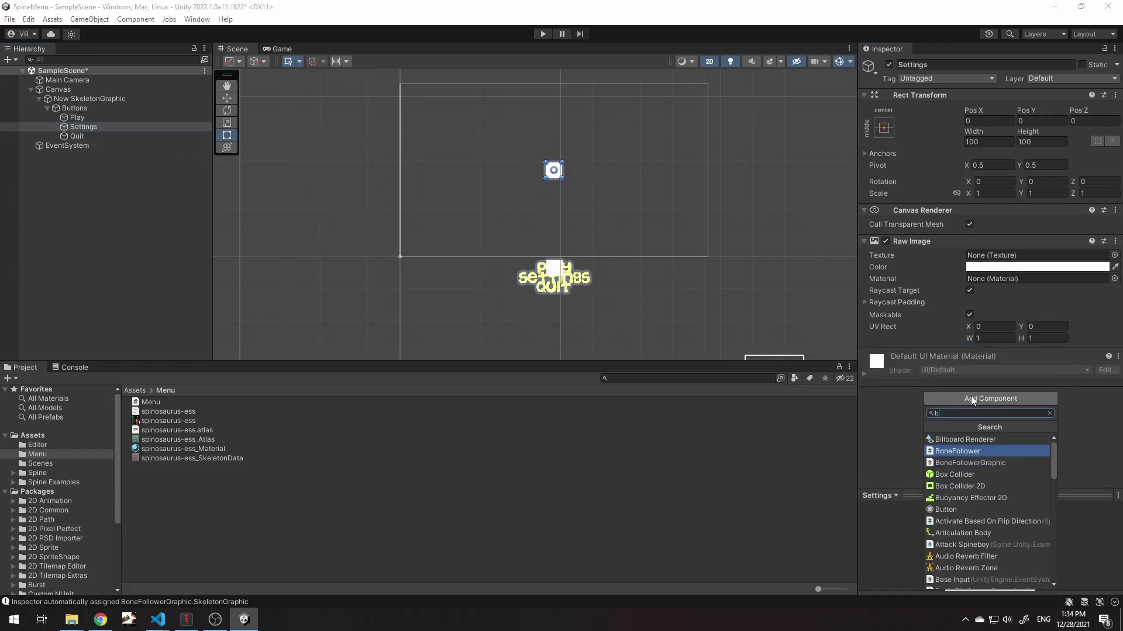
key(Return)
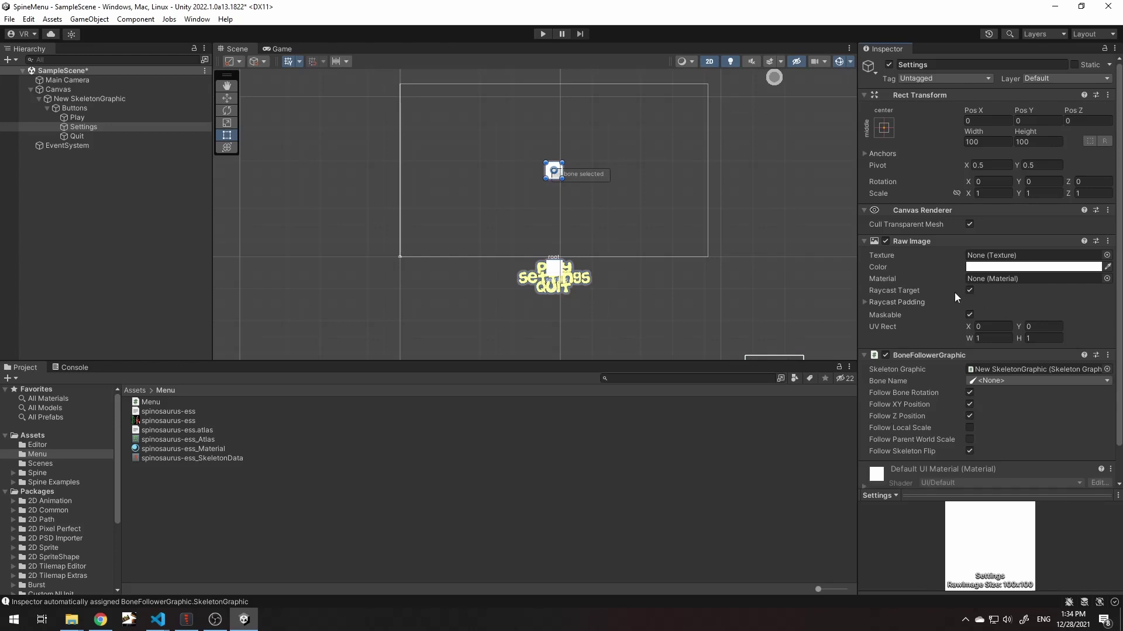
click(1030, 380)
mouse_move(1032, 423)
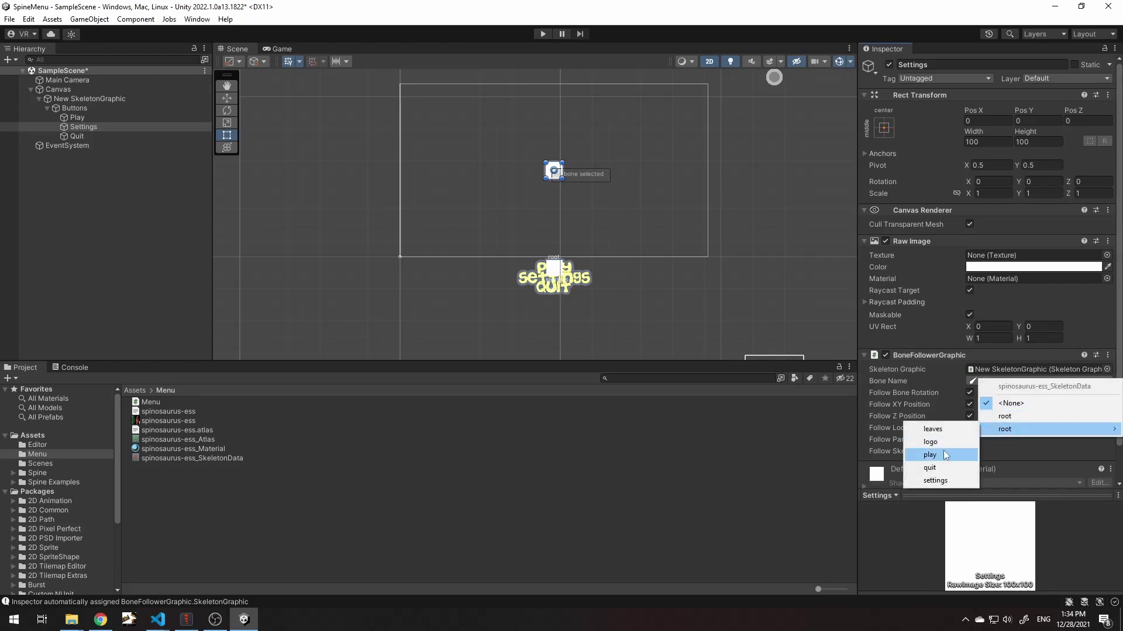
click(948, 481)
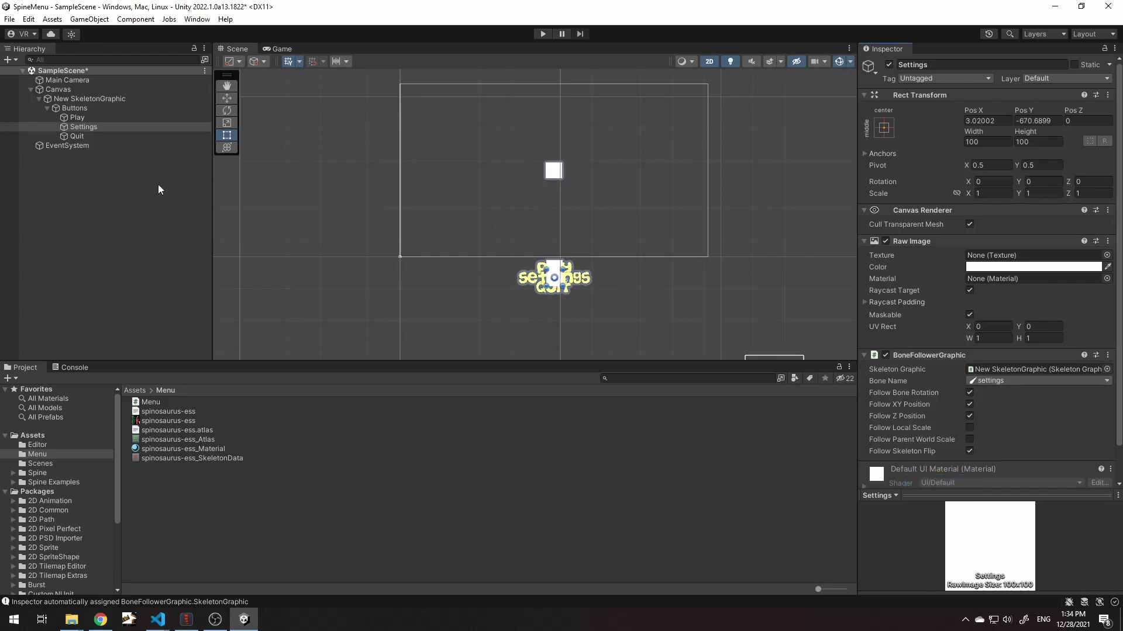
Step: Add a BoneFollowerGraphic to Quit, found by searching 'bone', and have it follow the quit bone
click(110, 137)
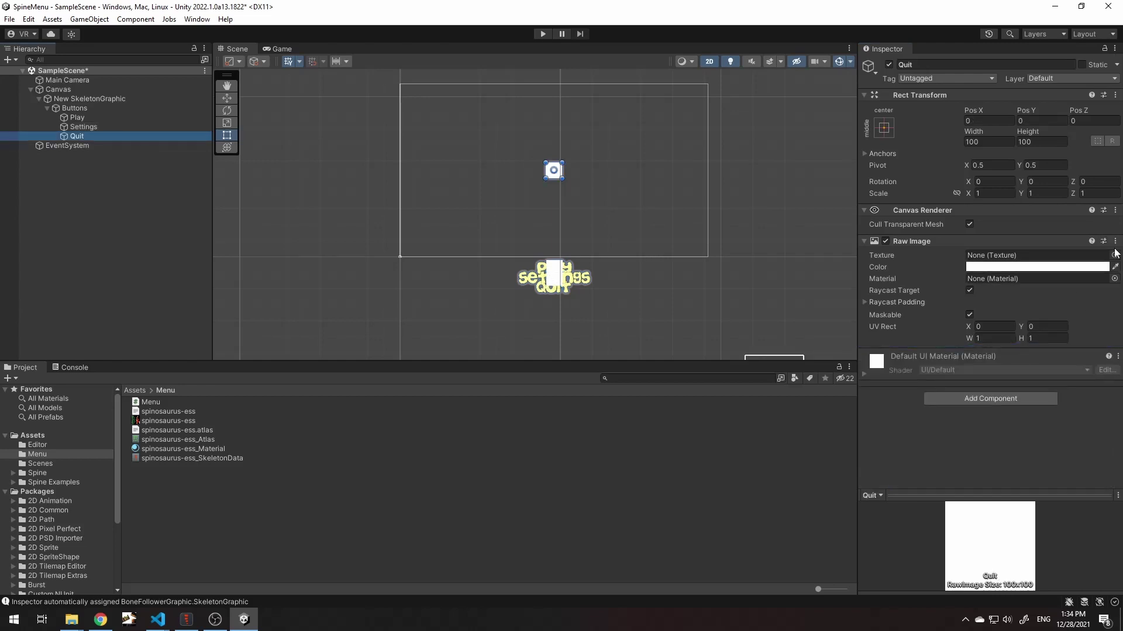
click(980, 400)
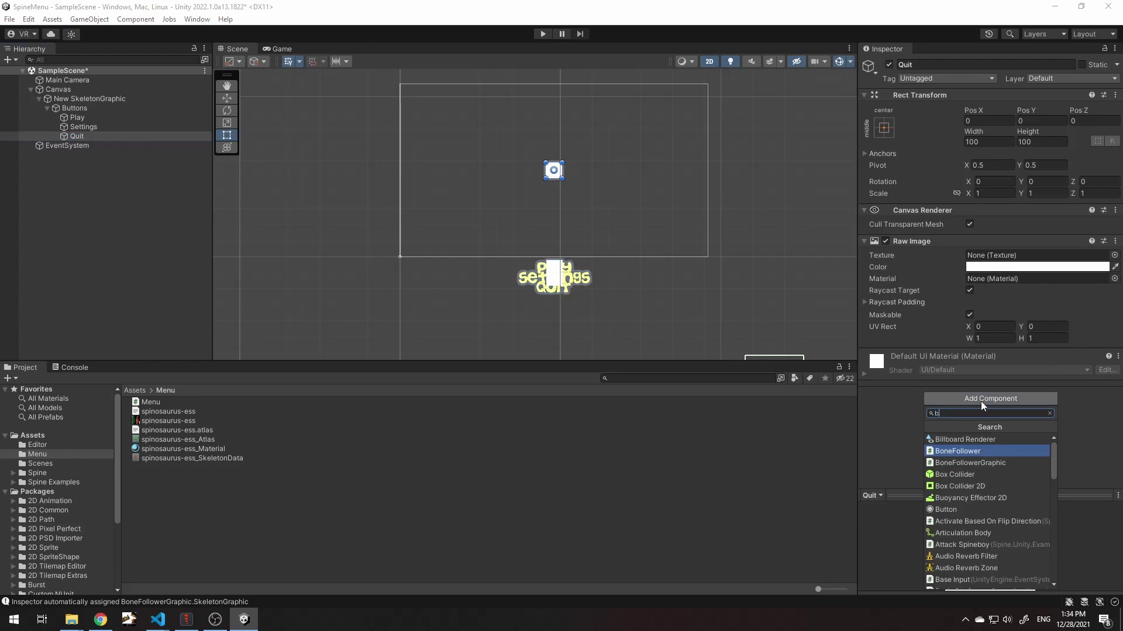
text(bone)
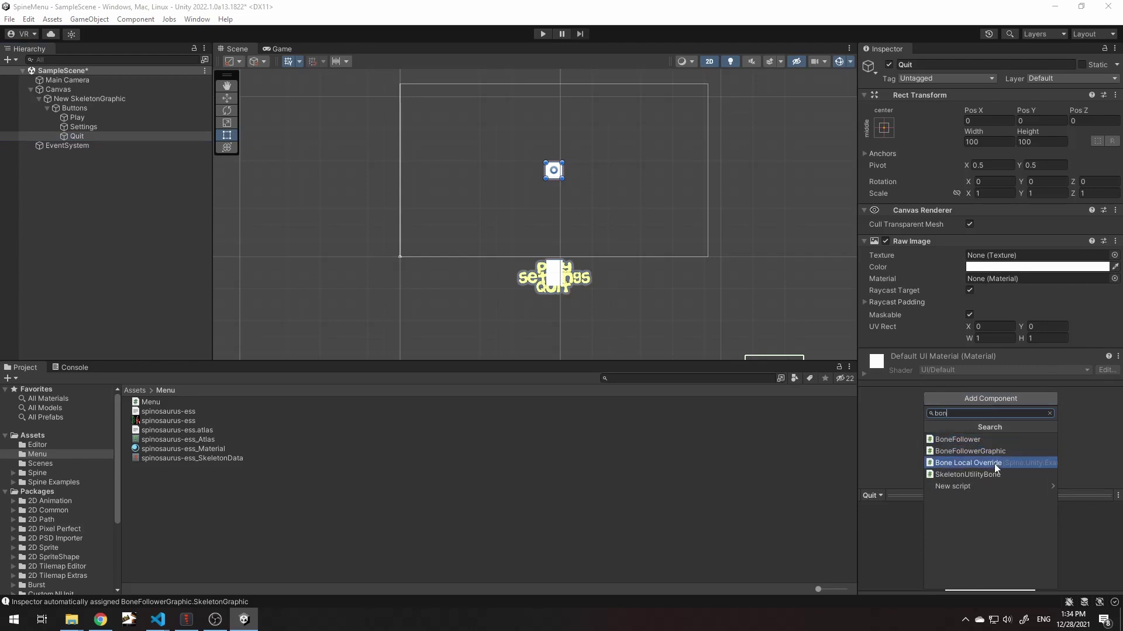
click(1003, 453)
click(1103, 380)
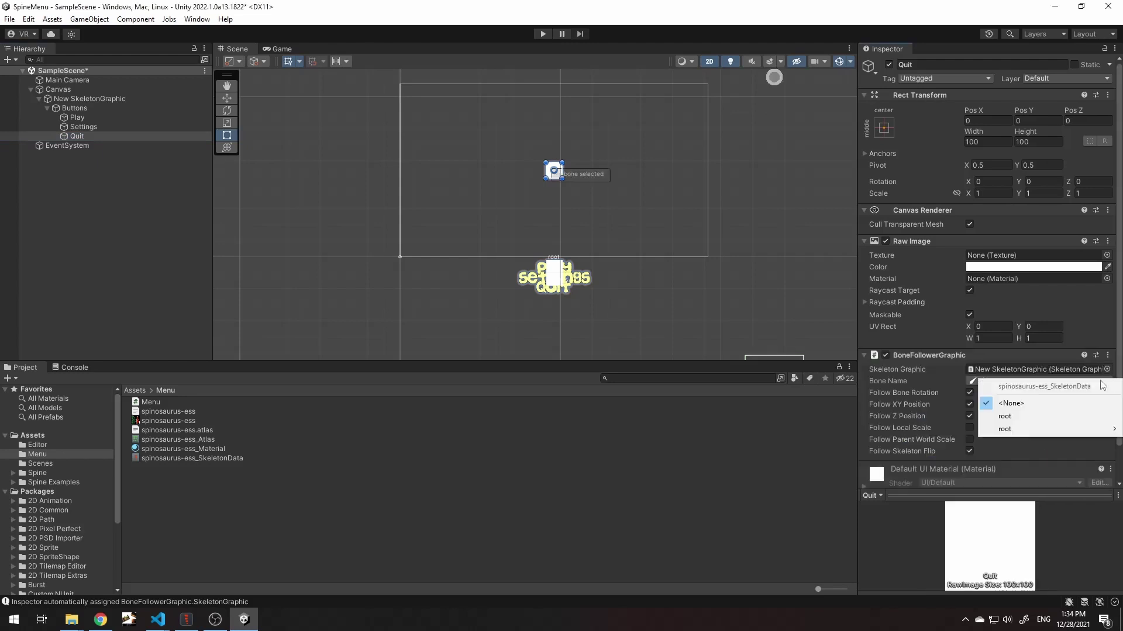
mouse_move(1055, 431)
click(935, 469)
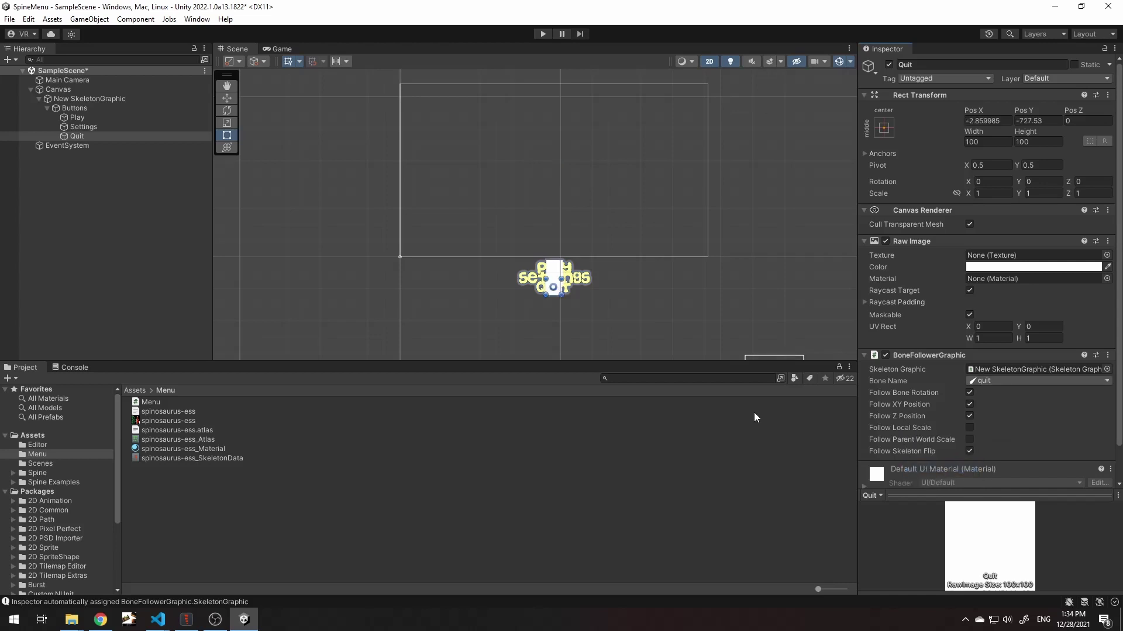
Step: Reselect the Play button object in the Hierarchy for editing
scroll(558, 289, up, 5)
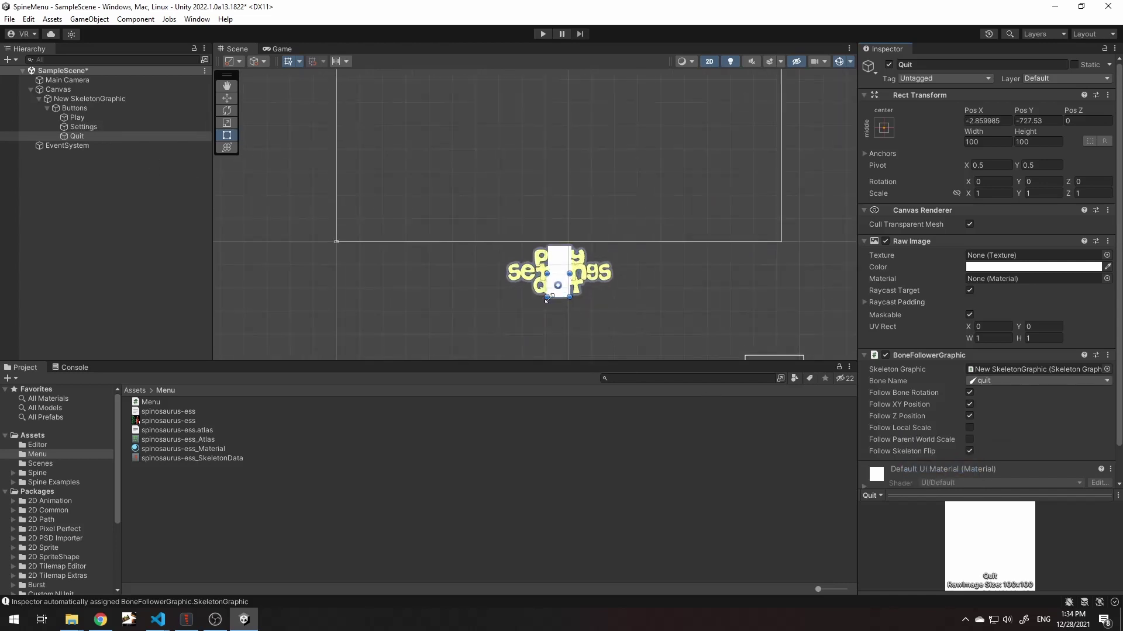
scroll(563, 294, up, 2)
click(85, 119)
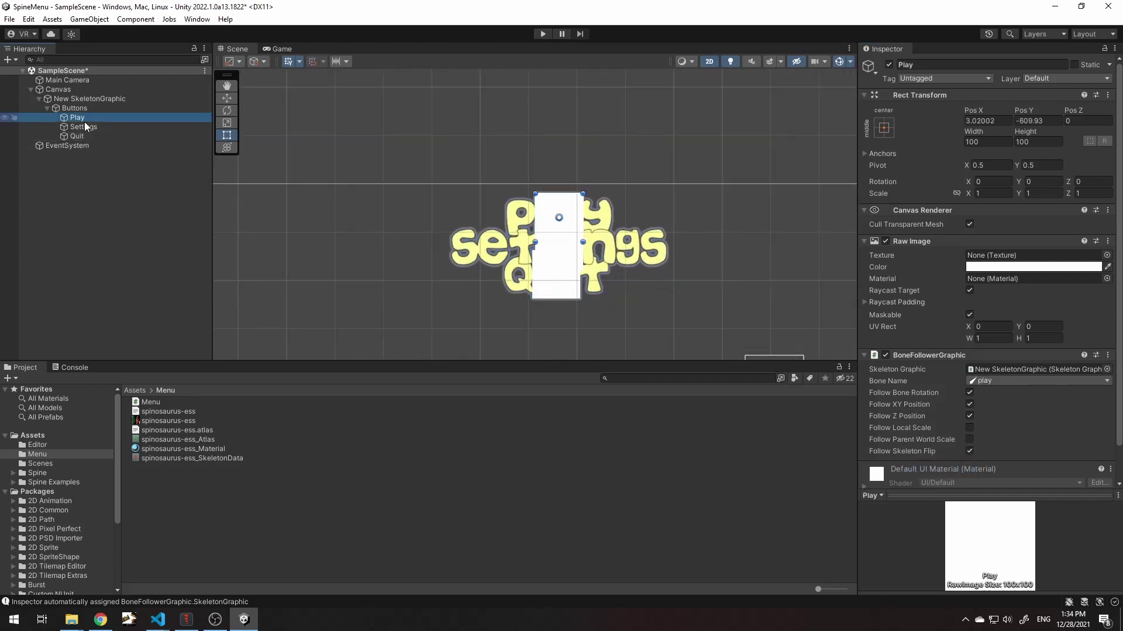
click(84, 126)
click(83, 144)
click(88, 120)
Step: Widen the Play image to 212.16 to cover its word and set its alpha to 0
drag(969, 128, 1039, 266)
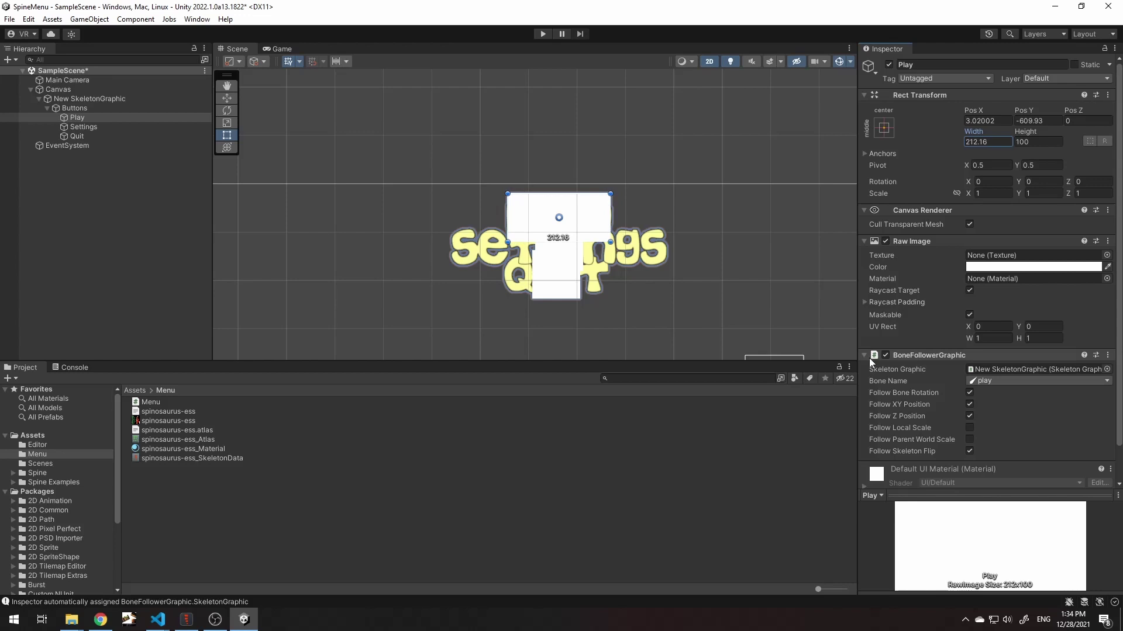
click(1023, 267)
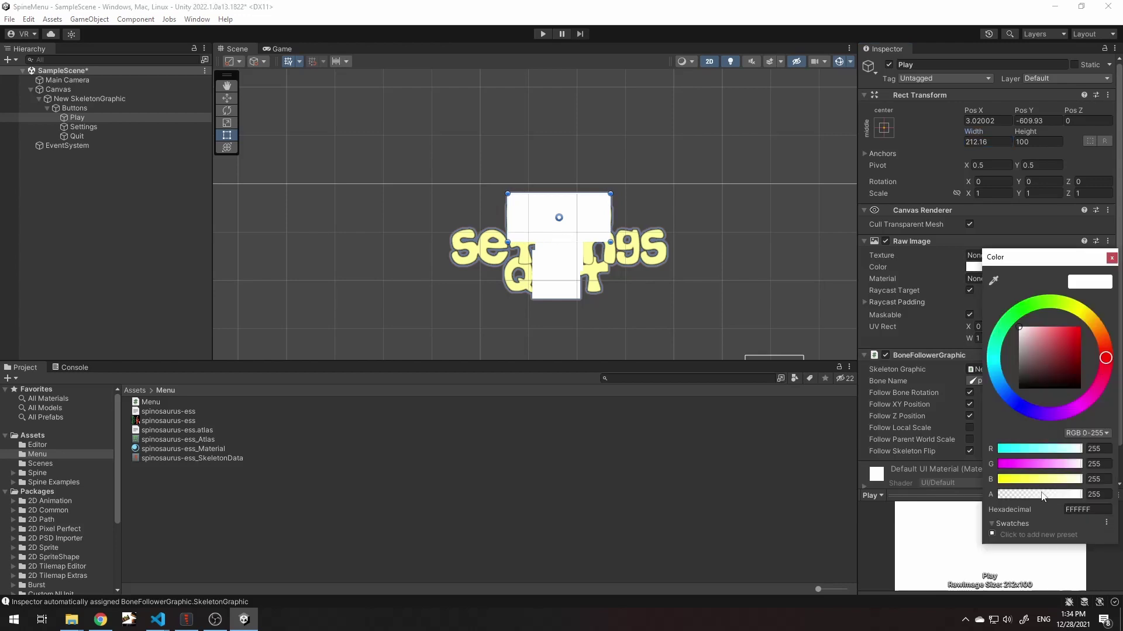
drag(1043, 496, 983, 496)
click(1111, 259)
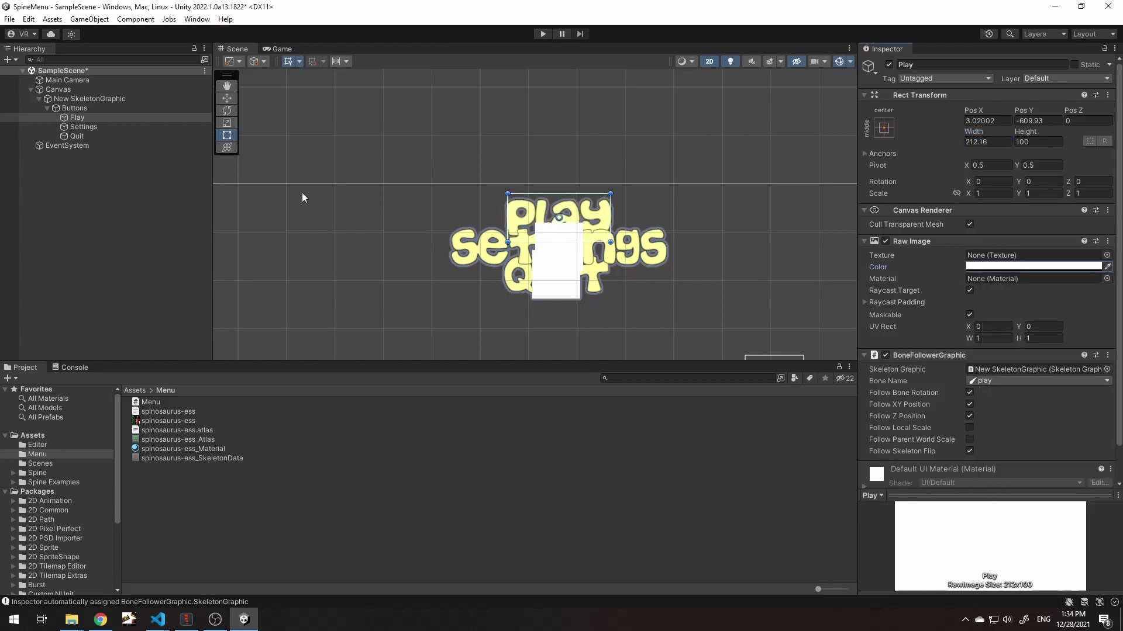
Step: Widen the Settings image to 453.9 and make it fully transparent
click(80, 128)
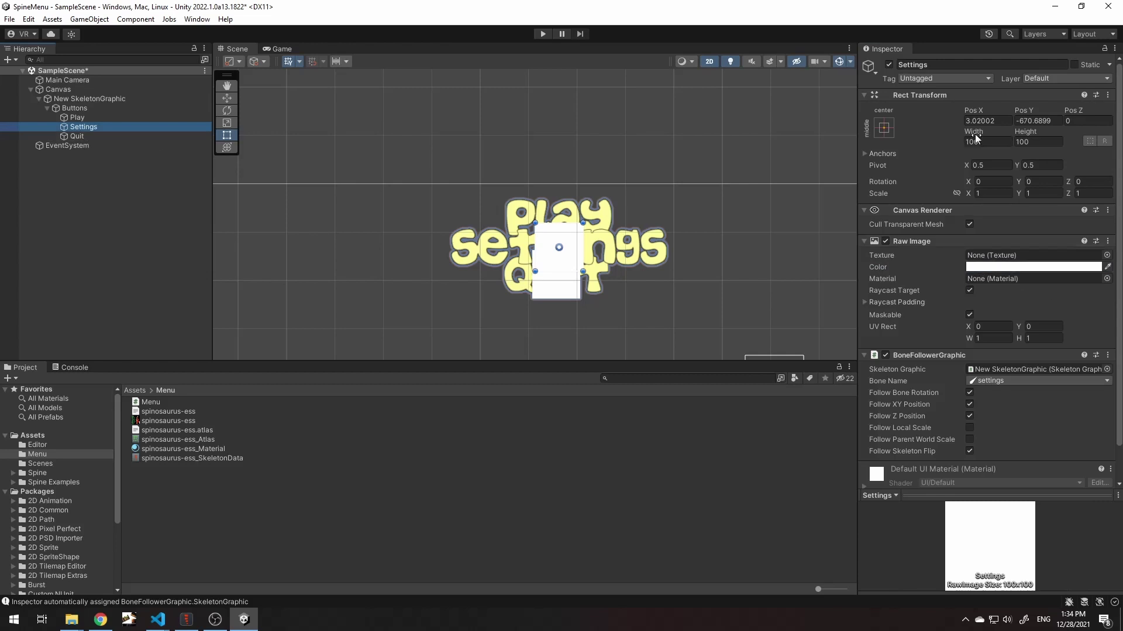
drag(973, 131, 548, 236)
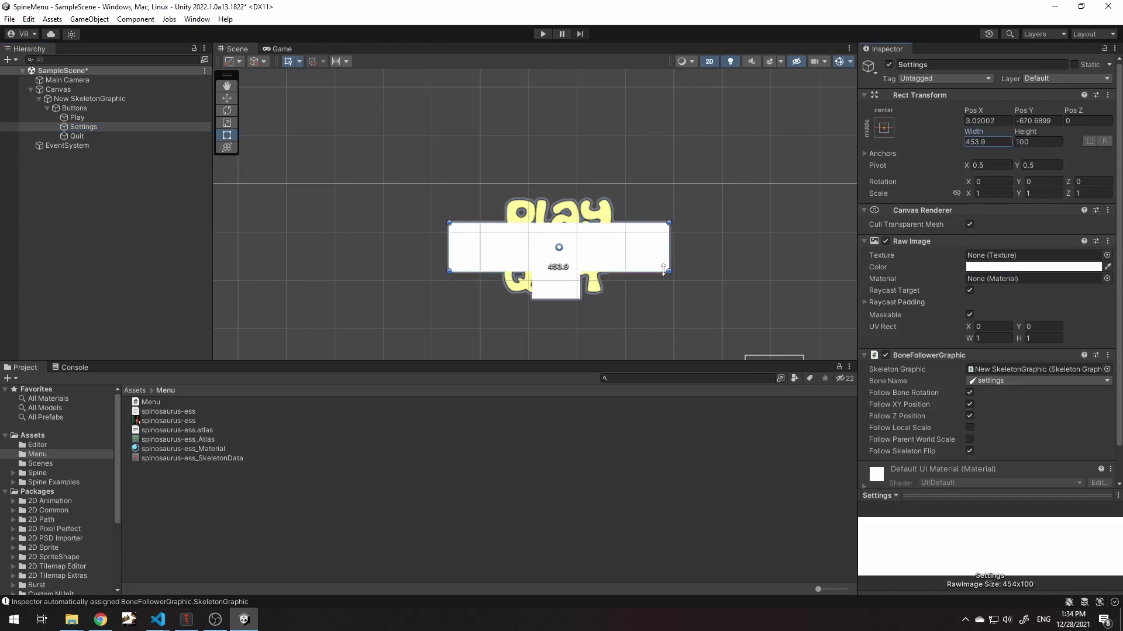
click(1029, 266)
drag(1024, 497, 994, 497)
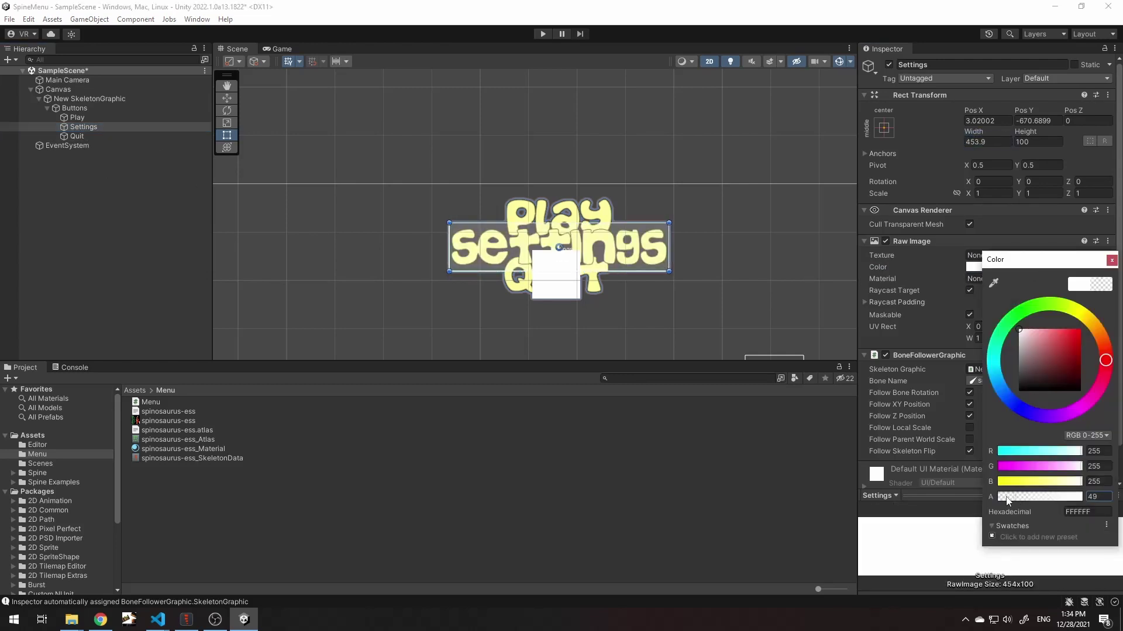
click(1111, 259)
Step: Widen the Quit image to 222.4 and set its color alpha to 0
click(76, 136)
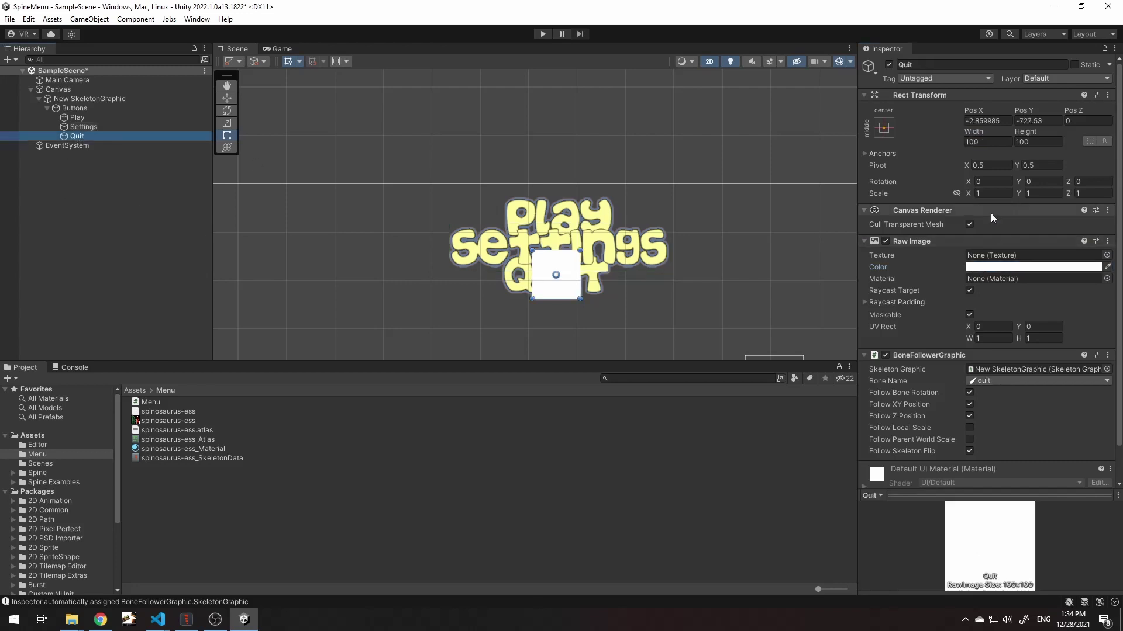
drag(969, 132, 117, 185)
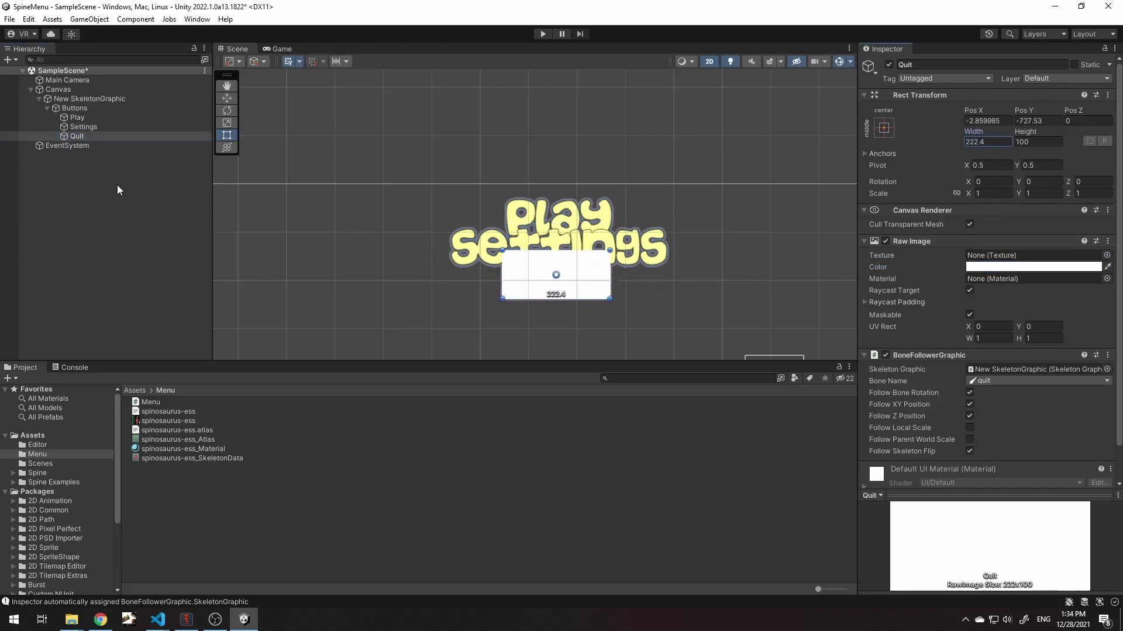
click(1018, 266)
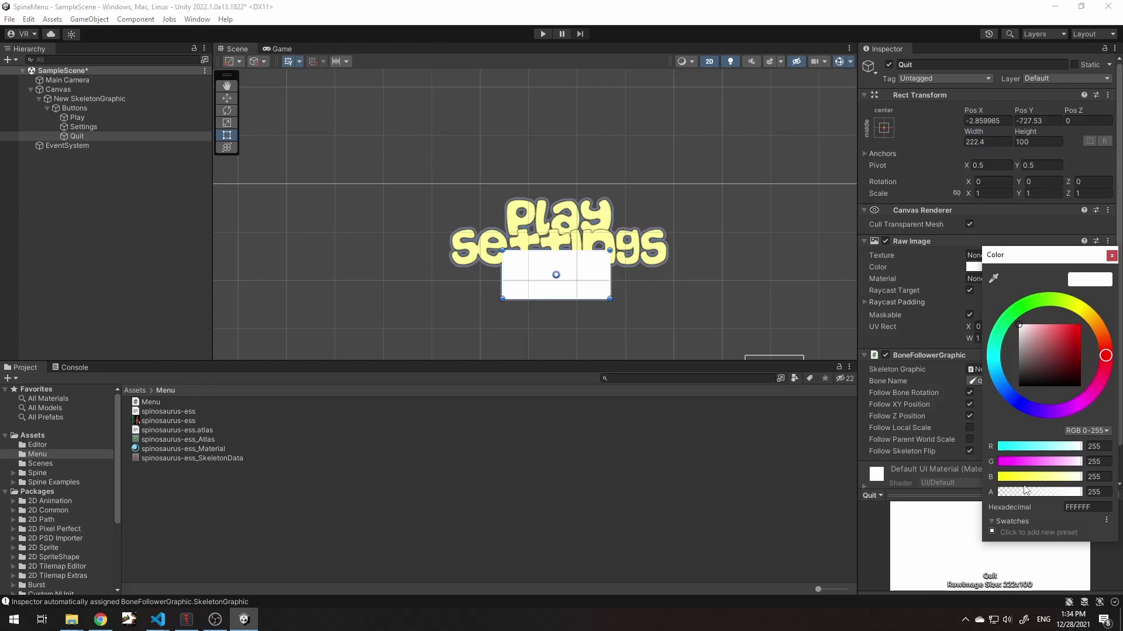
drag(1024, 490, 997, 491)
click(1111, 256)
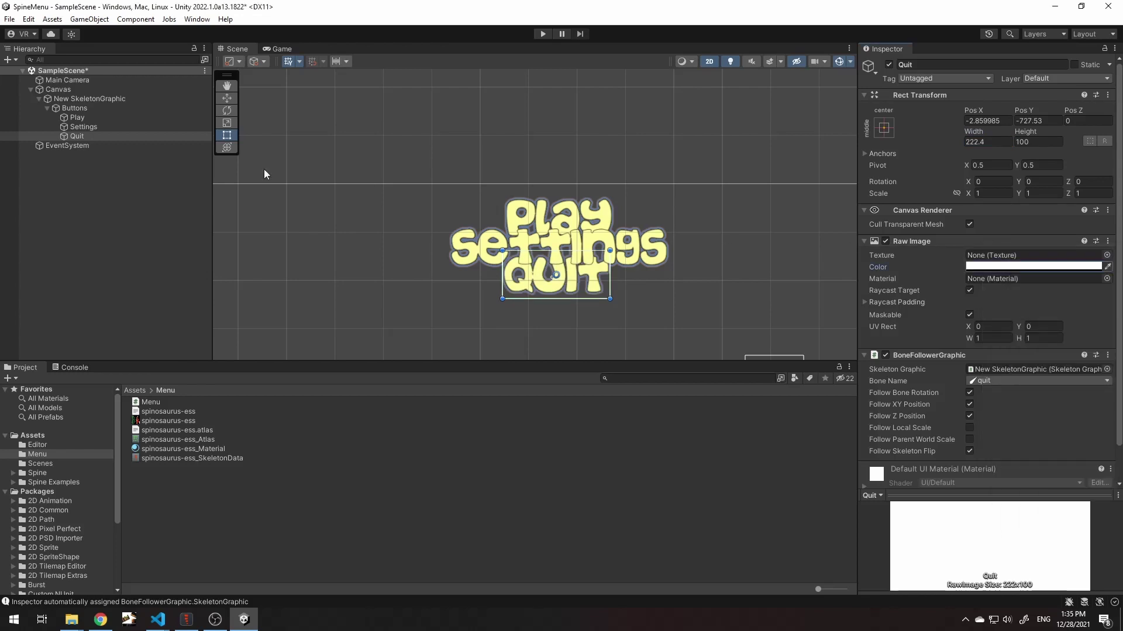
Step: Add an Event Trigger component to the Play button object
click(76, 117)
scroll(1015, 285, down, 1)
click(966, 470)
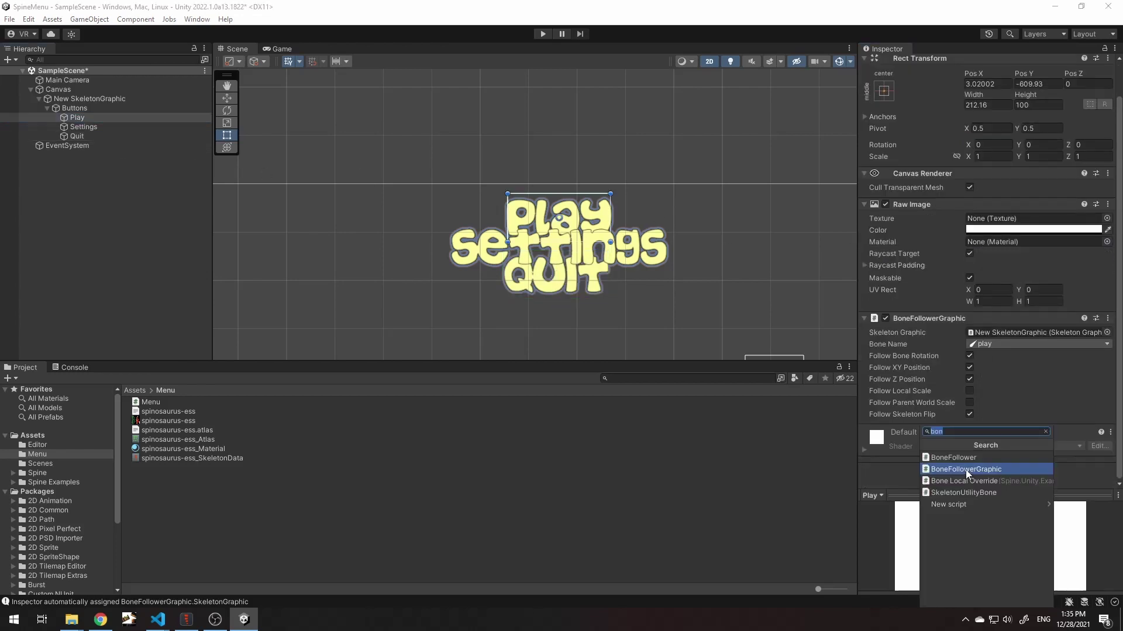
text(event)
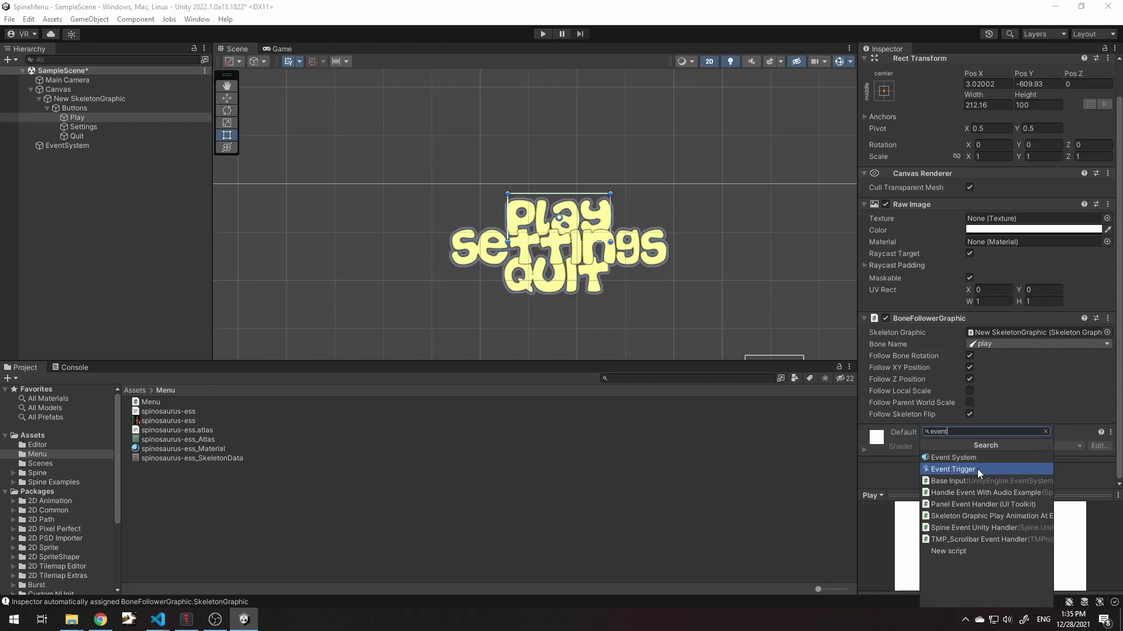
click(977, 469)
Step: Add a PointerEnter event targeting New SkeletonGraphic that calls Menu.OnPlayHoverIn
scroll(977, 469, down, 1)
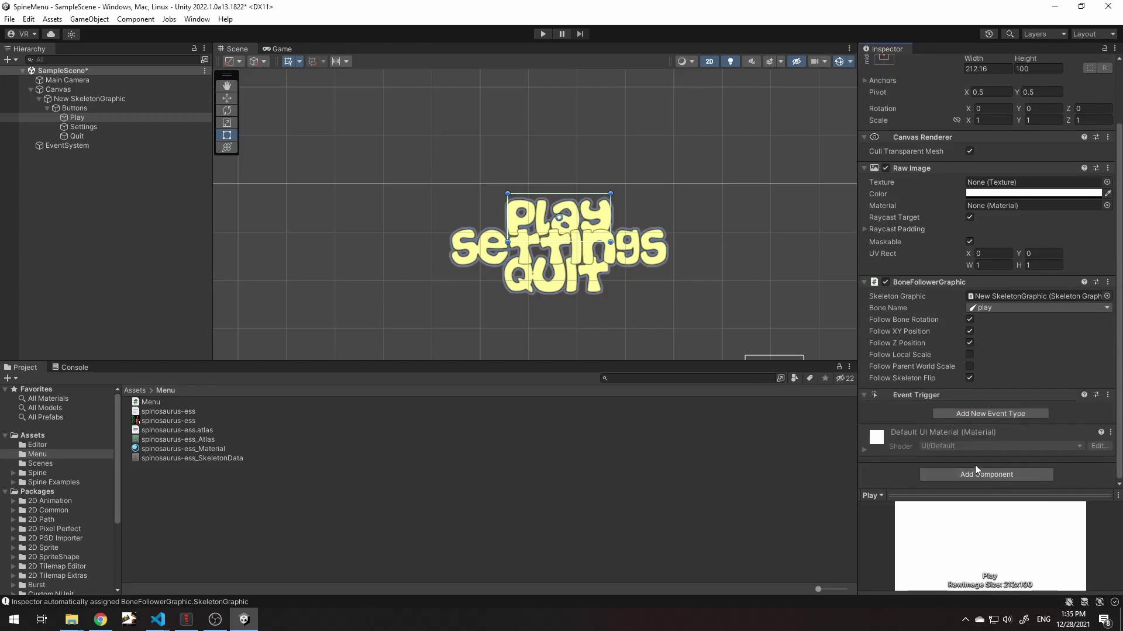
click(982, 415)
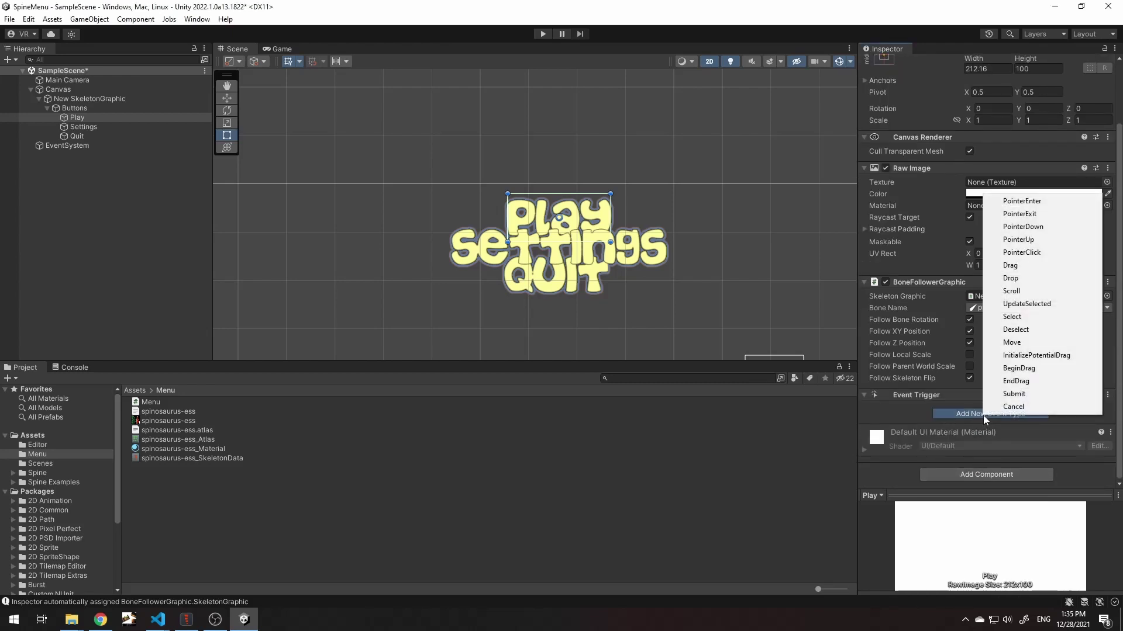
click(1021, 201)
click(1082, 457)
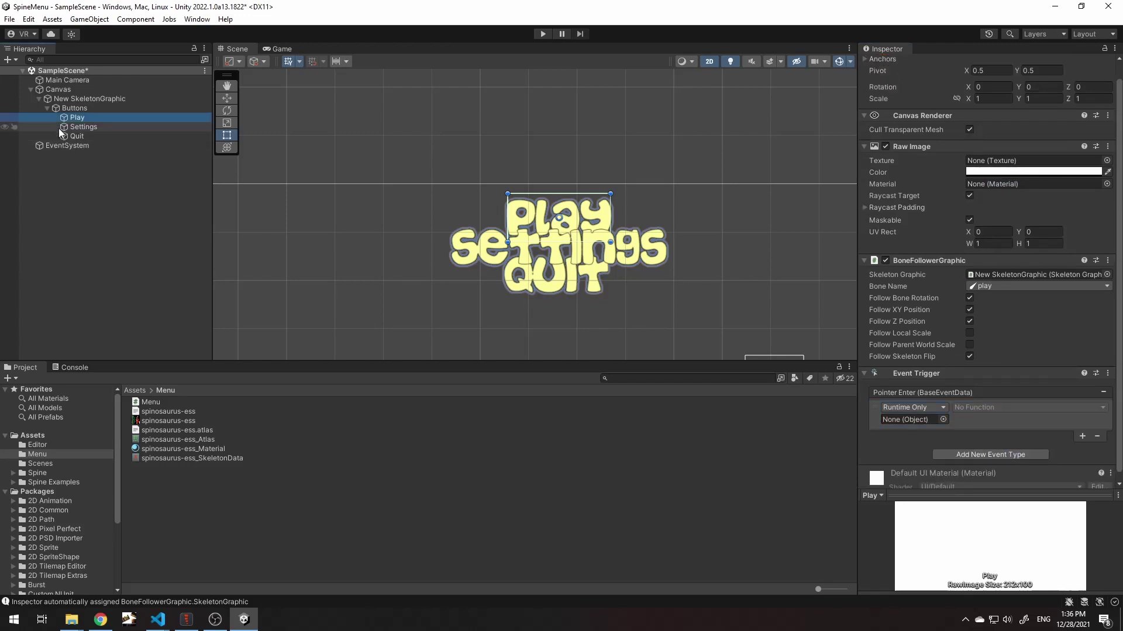
drag(83, 100, 927, 420)
click(973, 405)
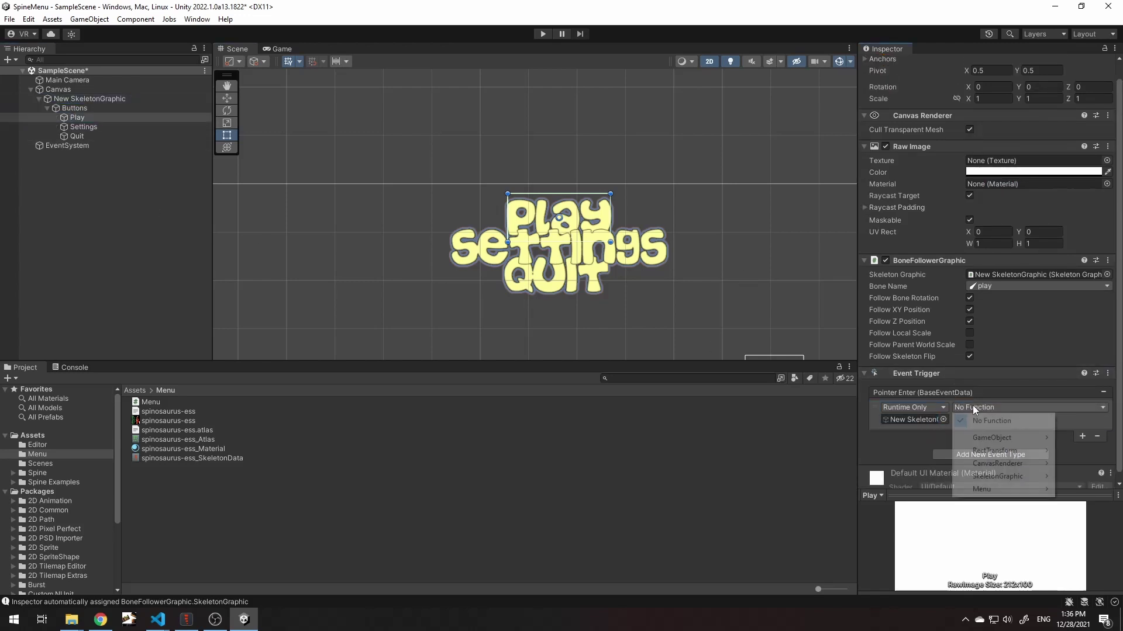
mouse_move(988, 491)
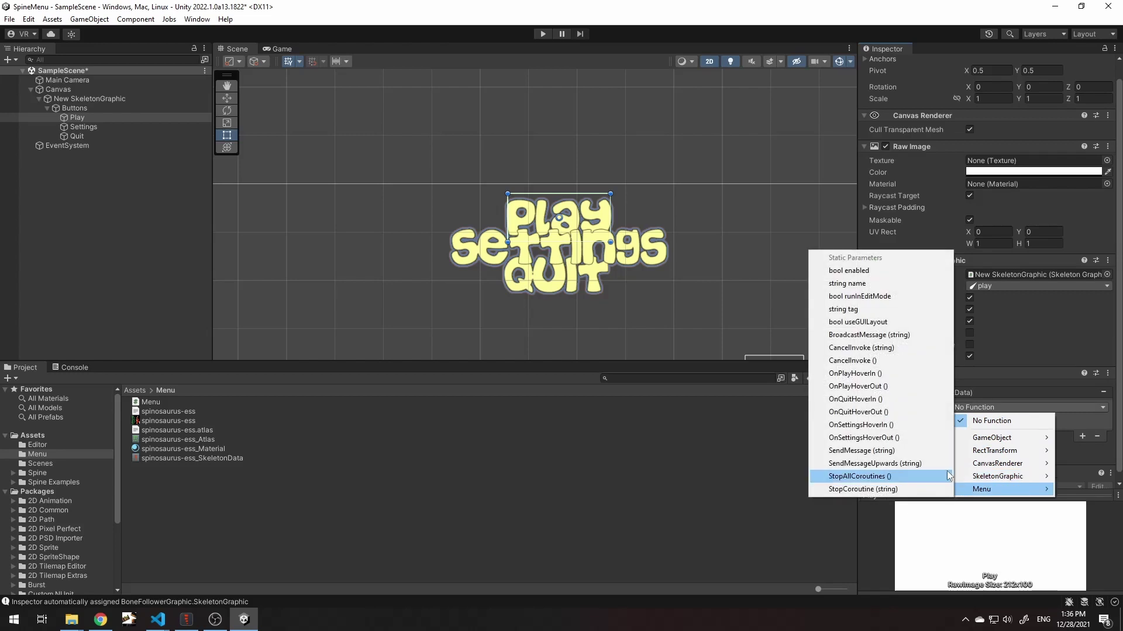
click(883, 374)
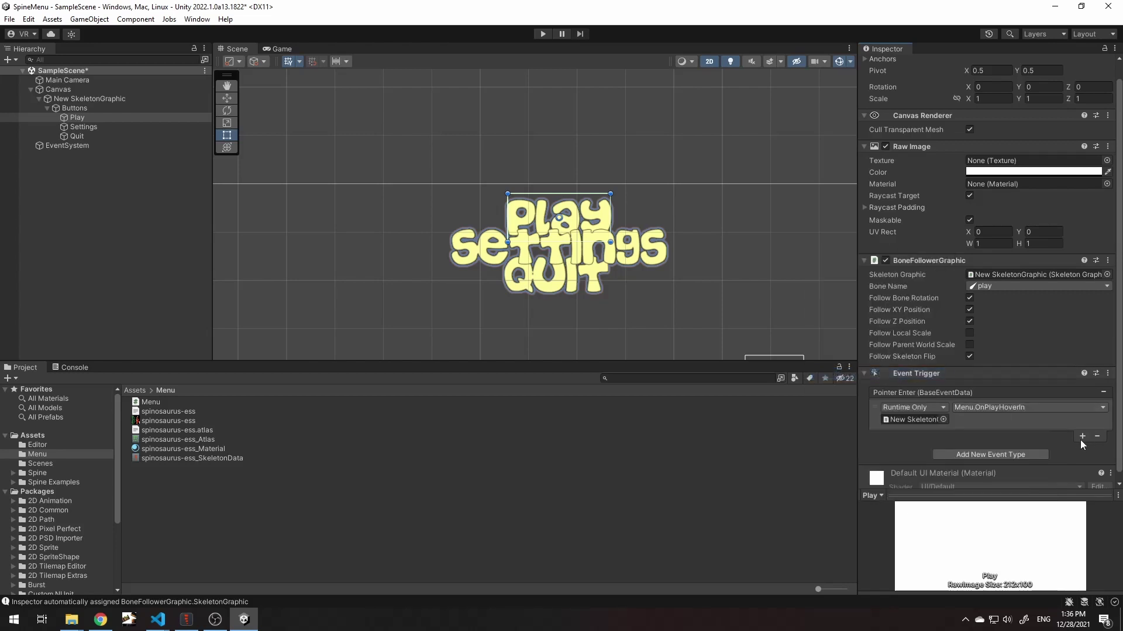
Step: Add a Pointer Exit event to Play's trigger that calls Menu.OnPlayHoverOut
click(1030, 453)
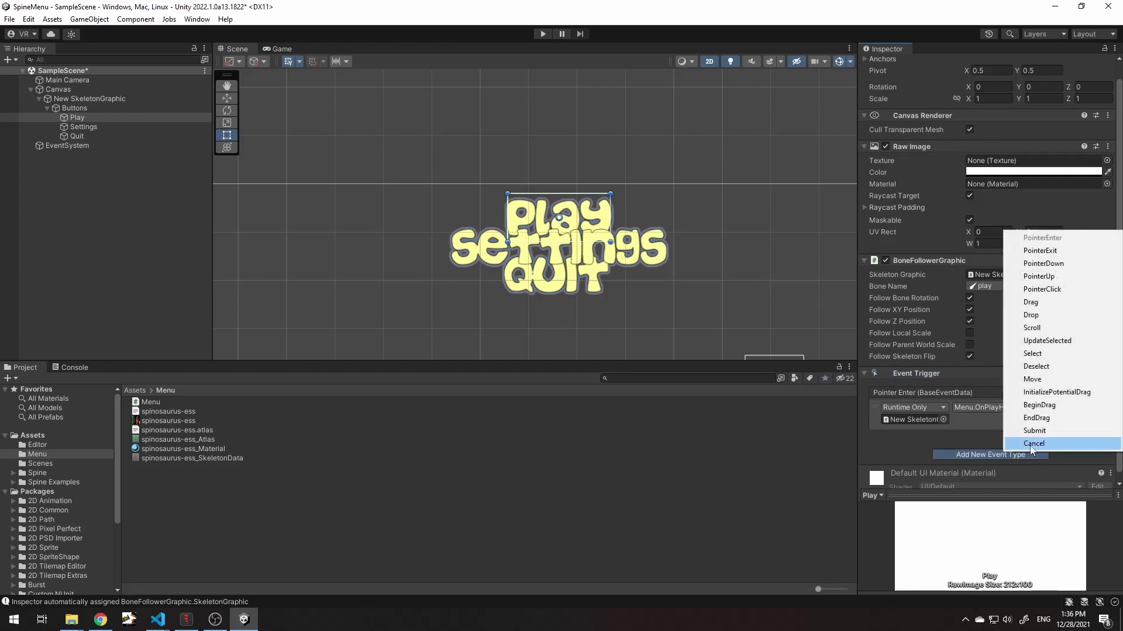
click(1062, 251)
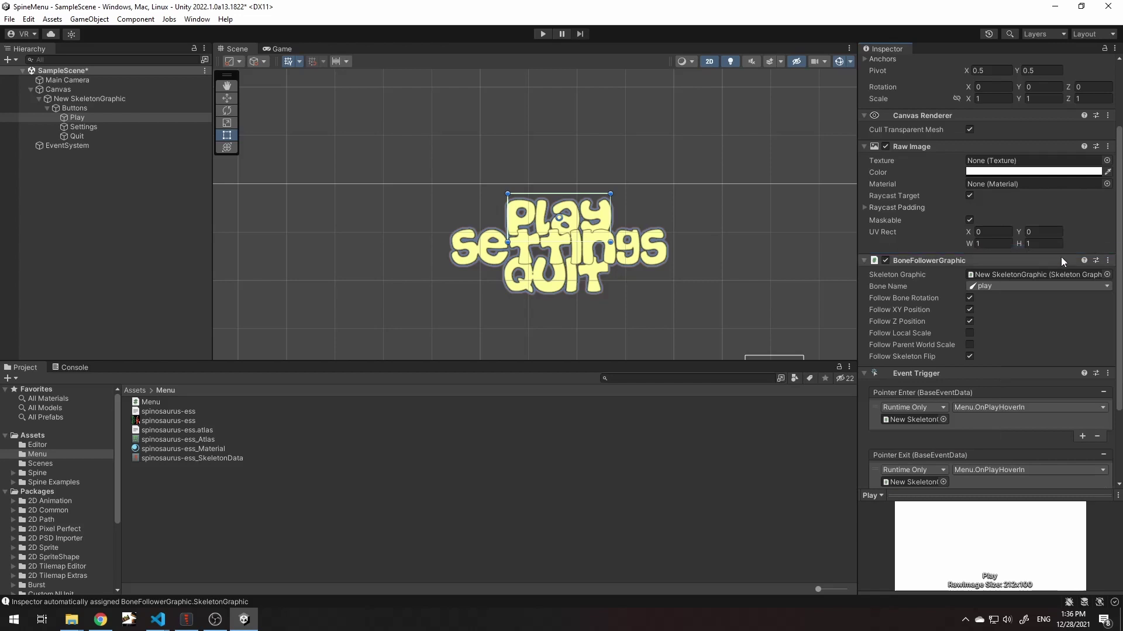
scroll(992, 349, down, 3)
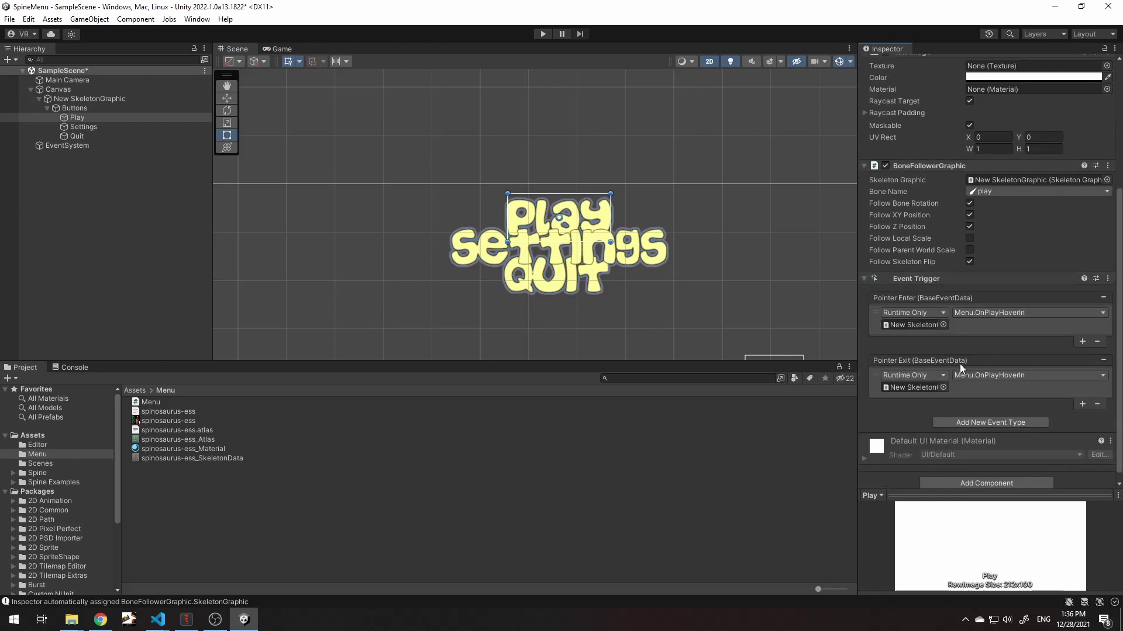
click(975, 376)
mouse_move(999, 457)
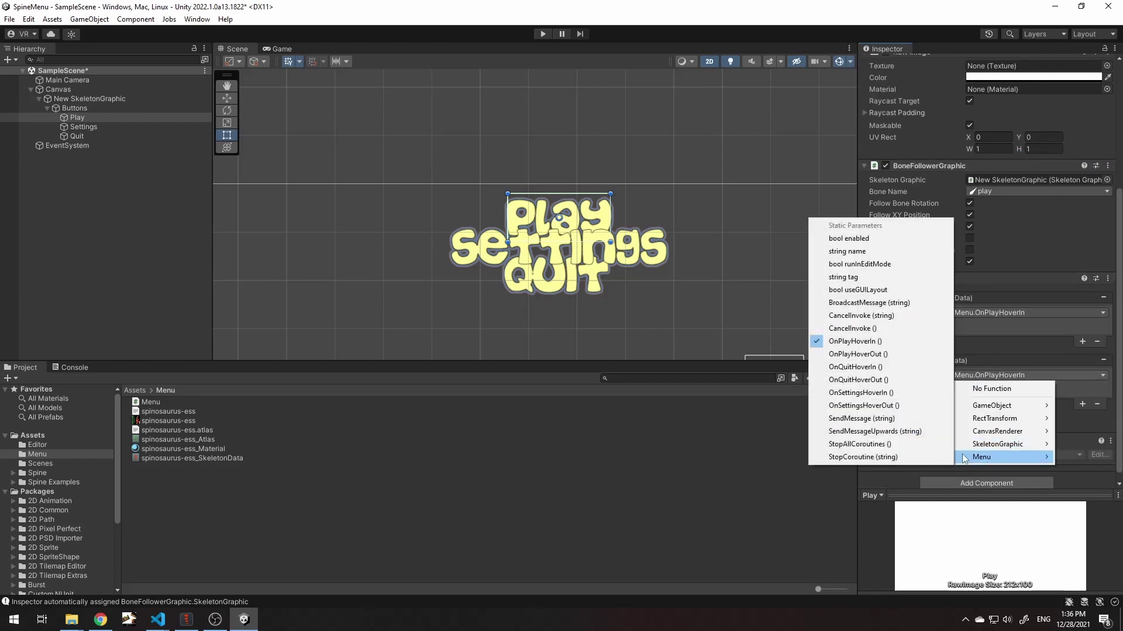
click(862, 353)
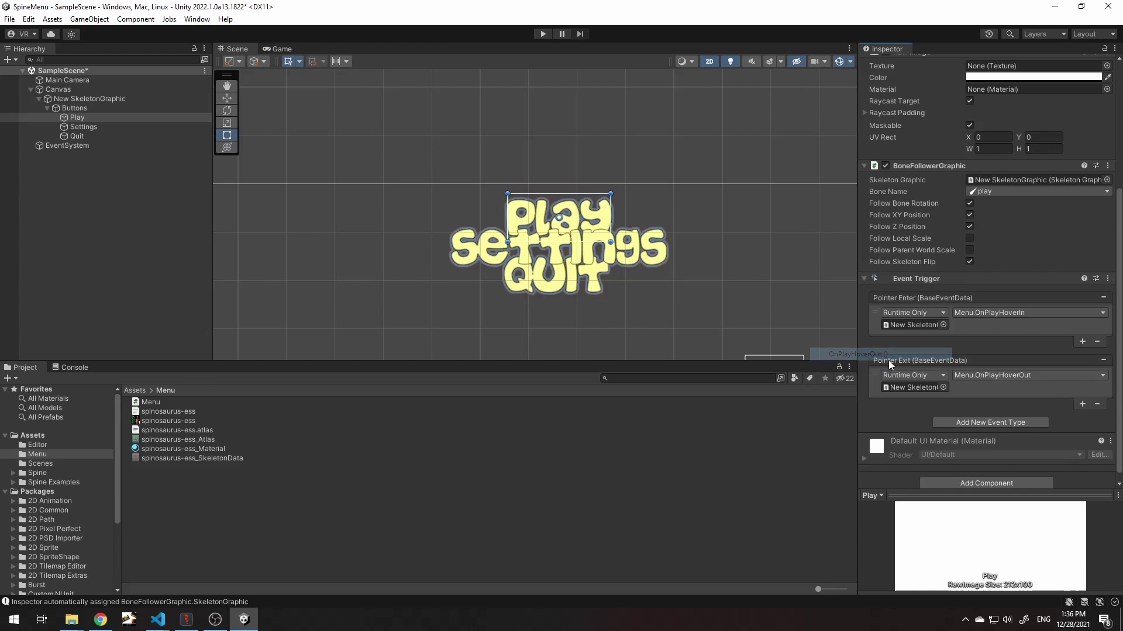
Step: Add an Event Trigger component to the Settings button object
click(73, 127)
click(1018, 472)
text(even)
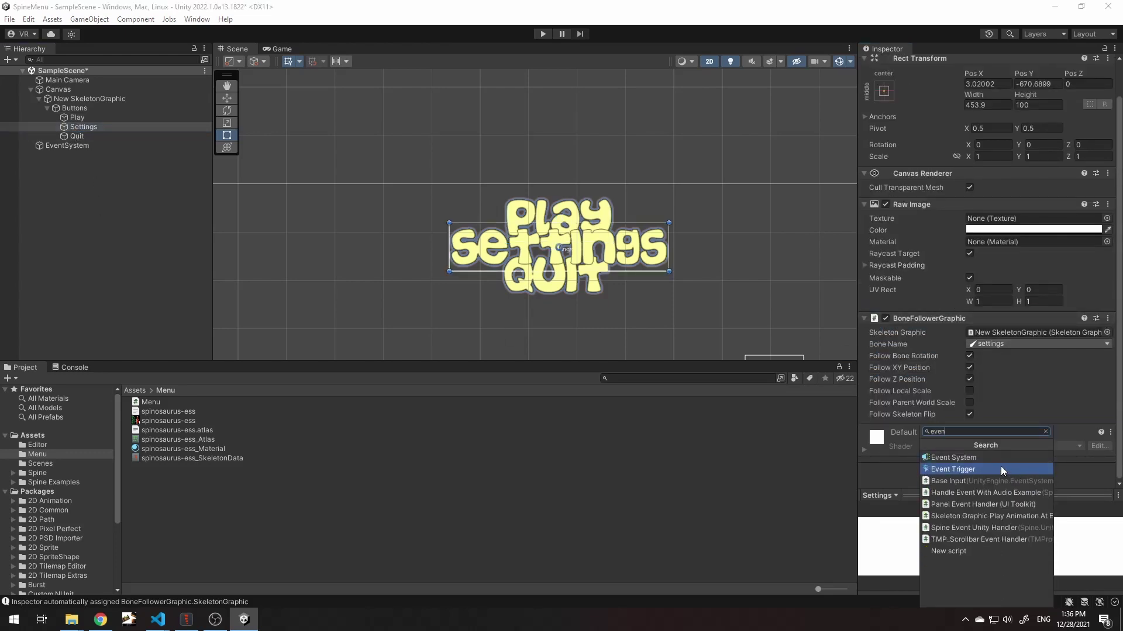
click(1001, 467)
Step: Add a Pointer Enter event targeting New SkeletonGraphic that calls Menu.OnSettingsHoverIn
click(1002, 416)
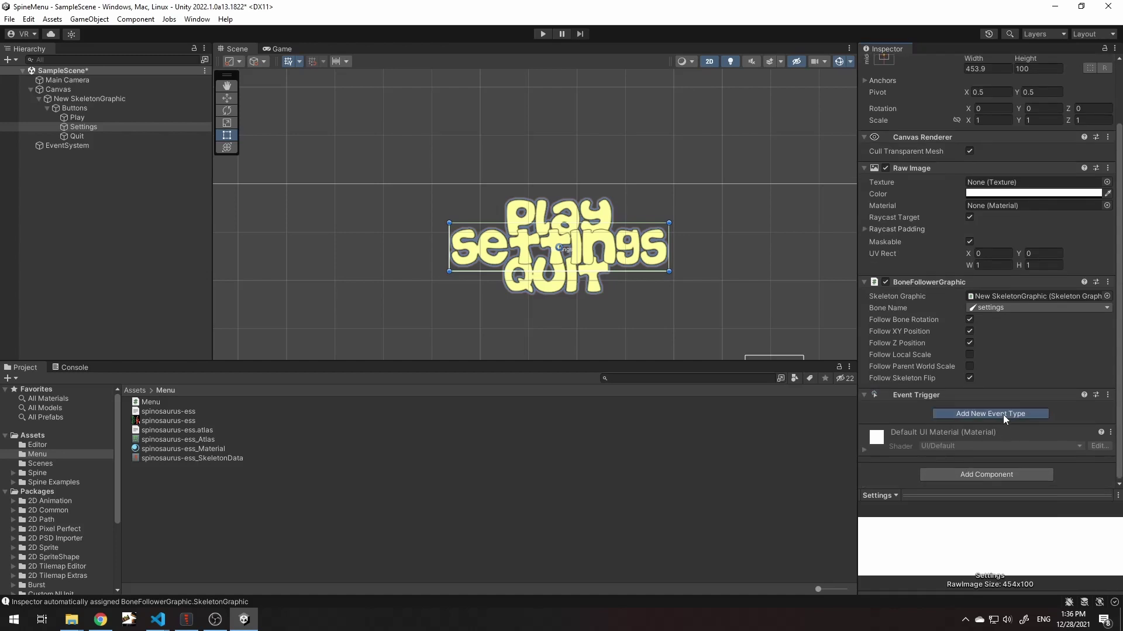
click(1043, 200)
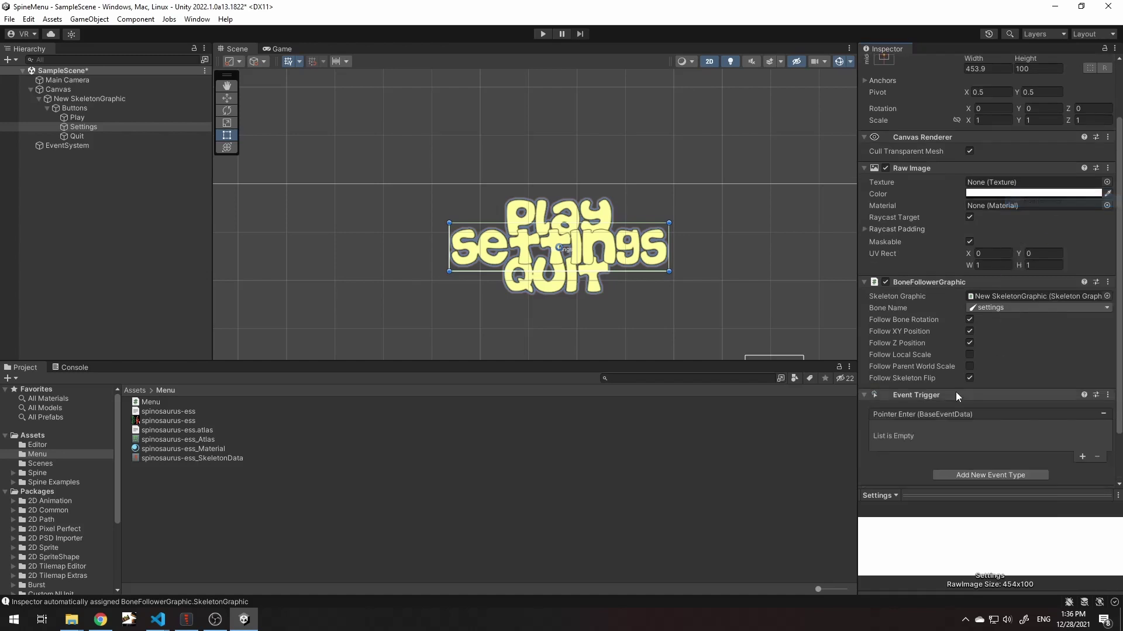
click(1082, 459)
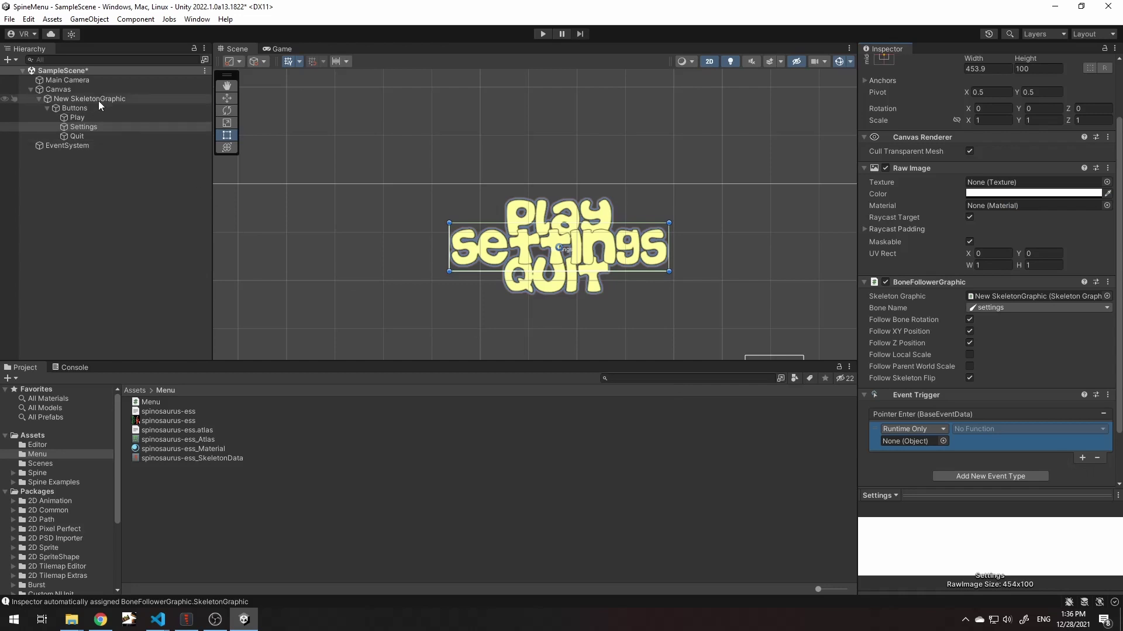
drag(91, 98, 928, 413)
click(1029, 393)
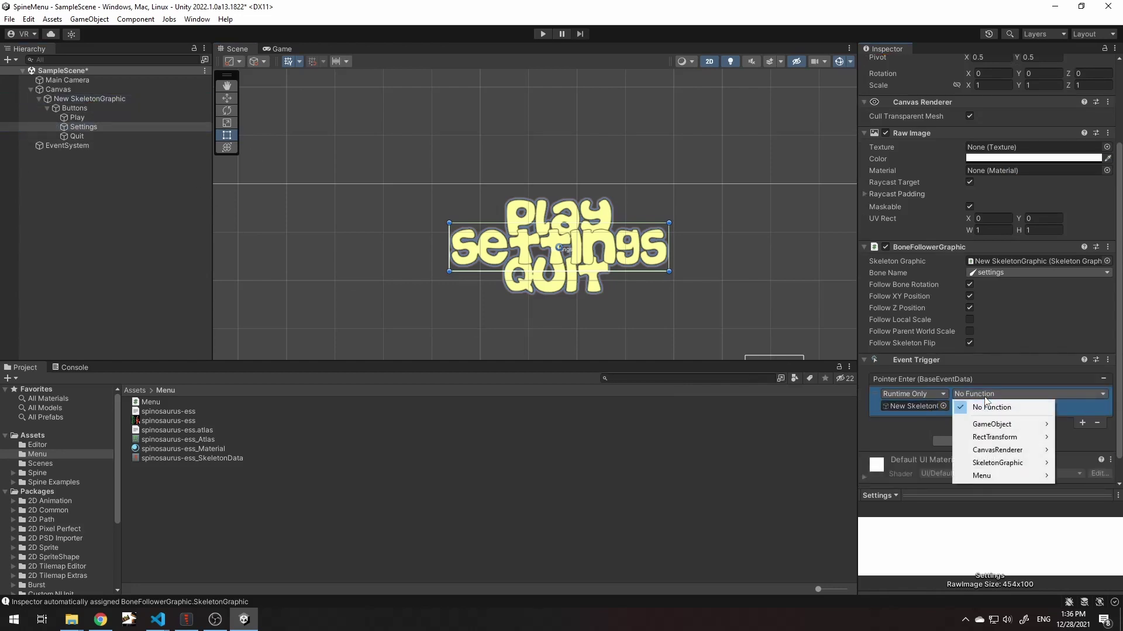
mouse_move(994, 475)
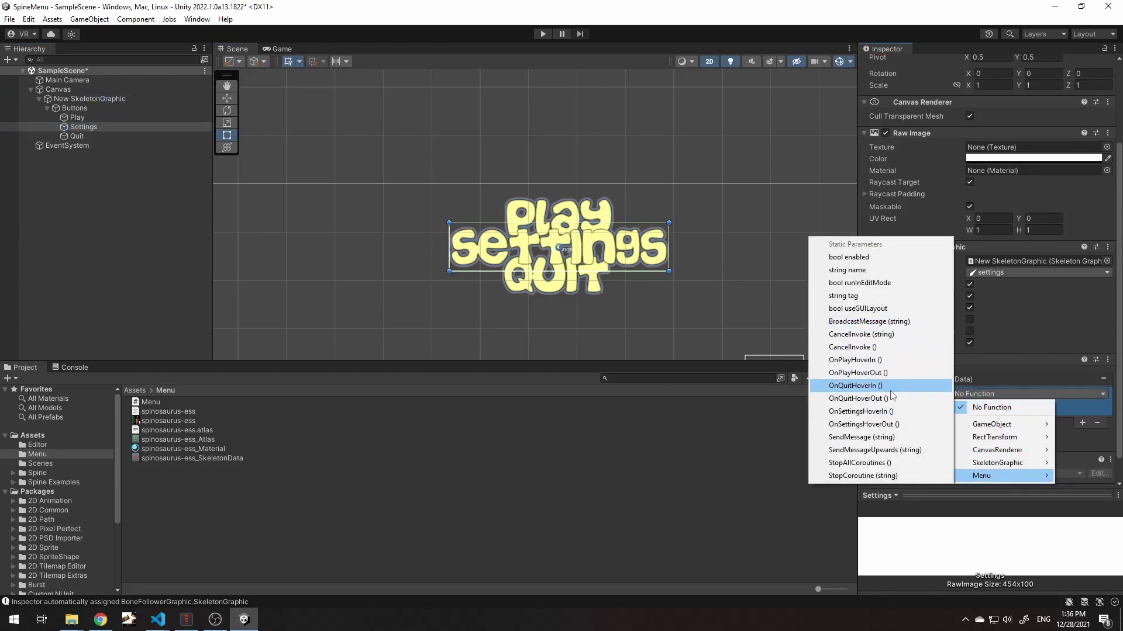
click(891, 412)
Step: Add a Pointer Exit event to Settings that calls Menu.OnSettingsHoverOut
click(982, 442)
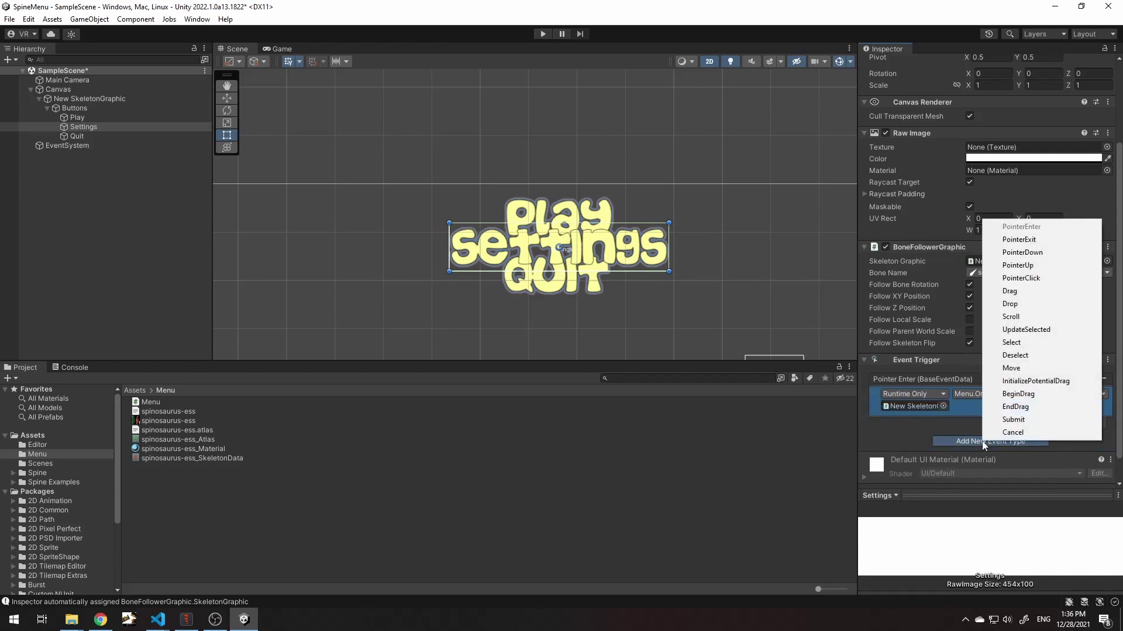
click(1035, 243)
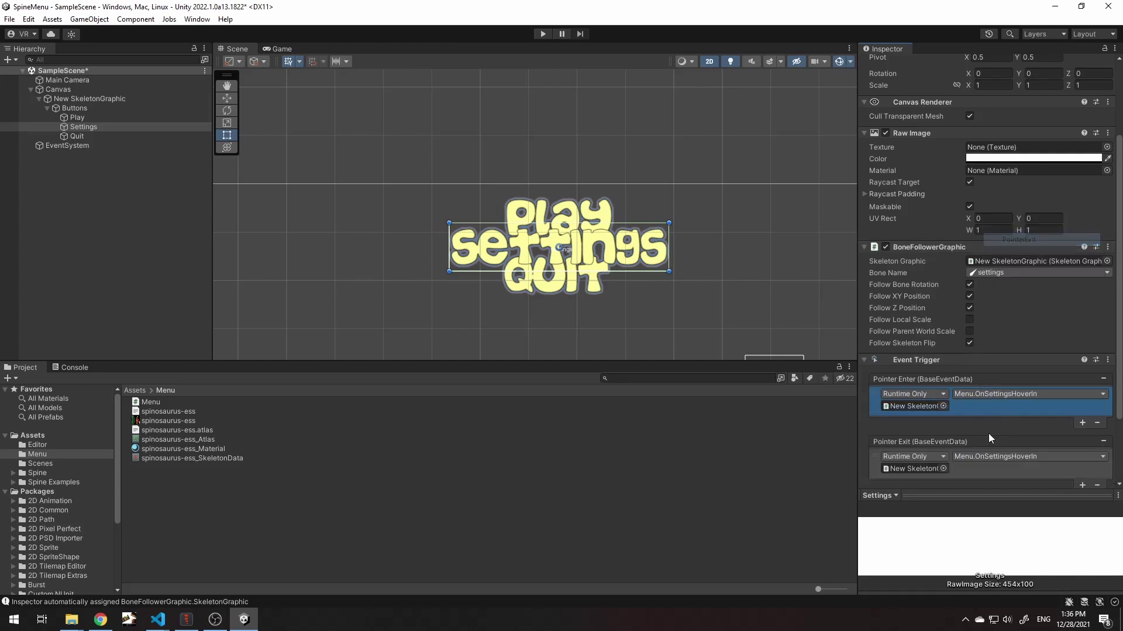
drag(83, 121, 922, 205)
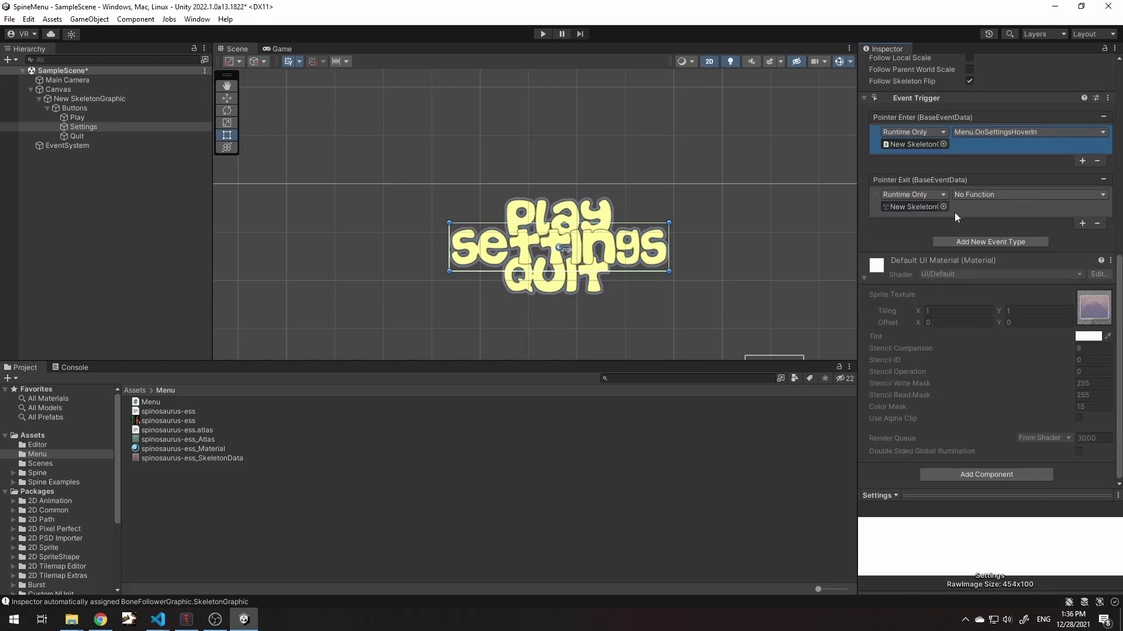
click(984, 200)
mouse_move(1012, 282)
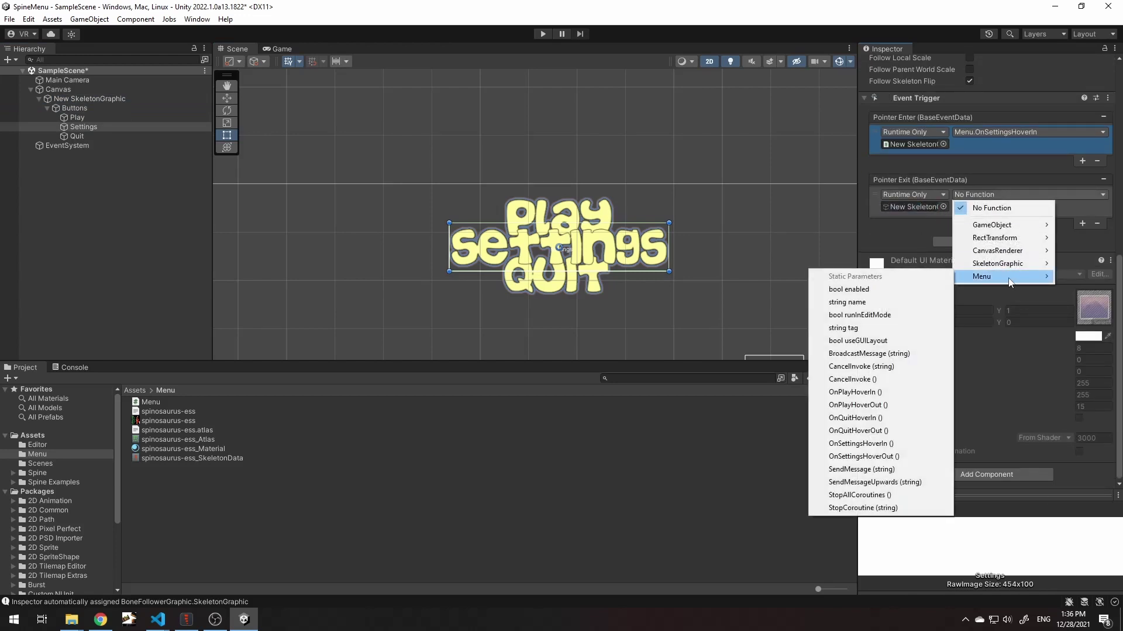
click(880, 457)
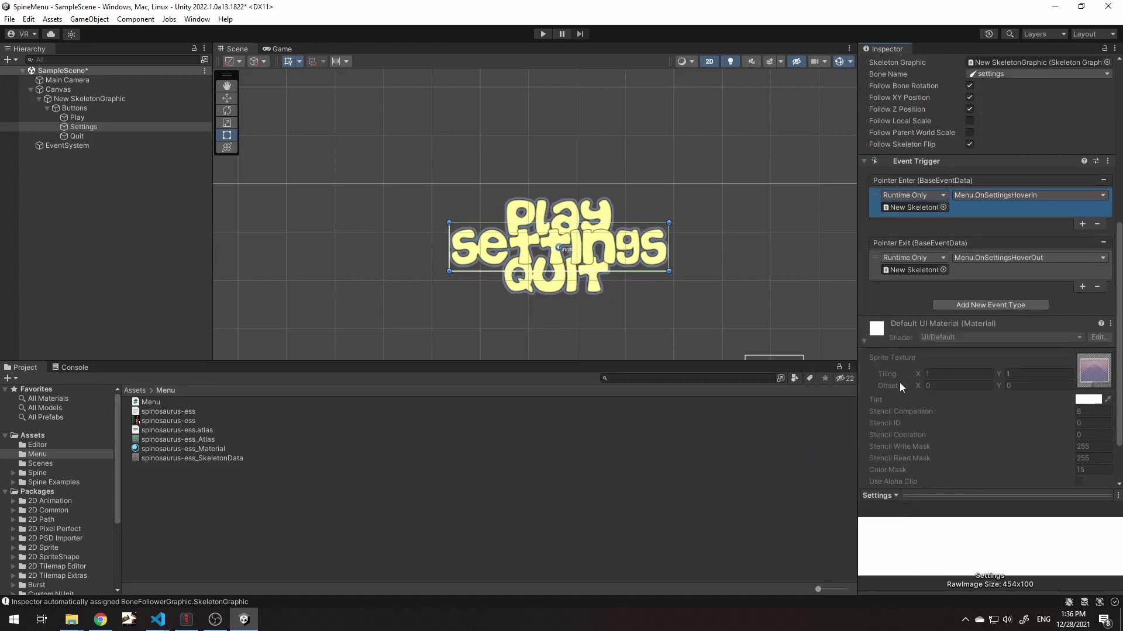
Step: Add an Event Trigger component to the Quit button object
click(80, 134)
click(997, 477)
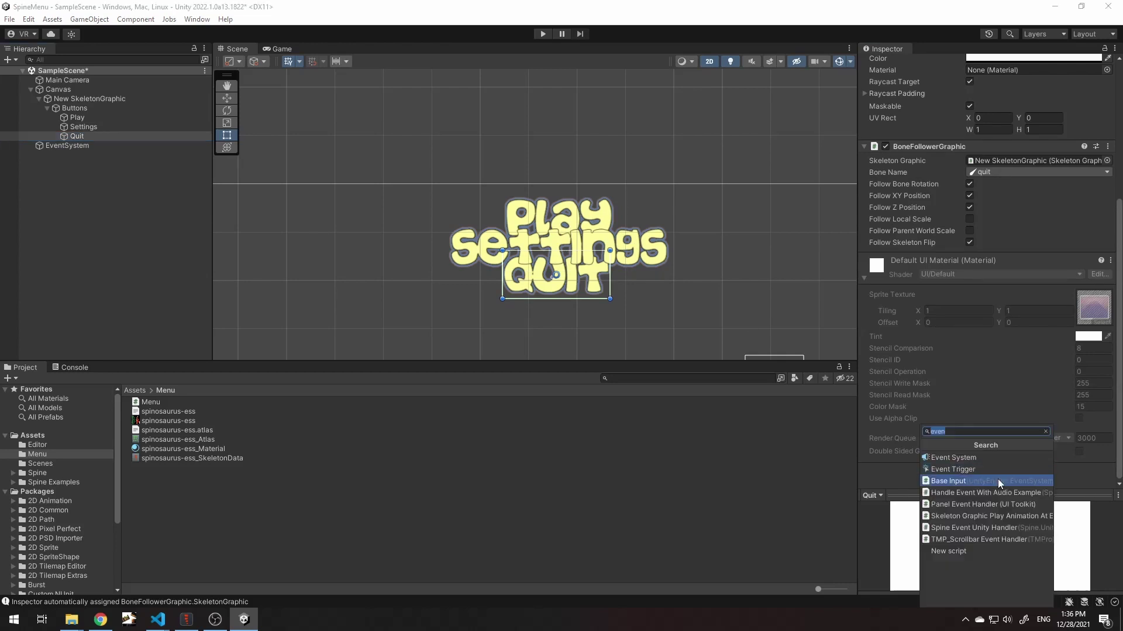
text(eve)
click(973, 469)
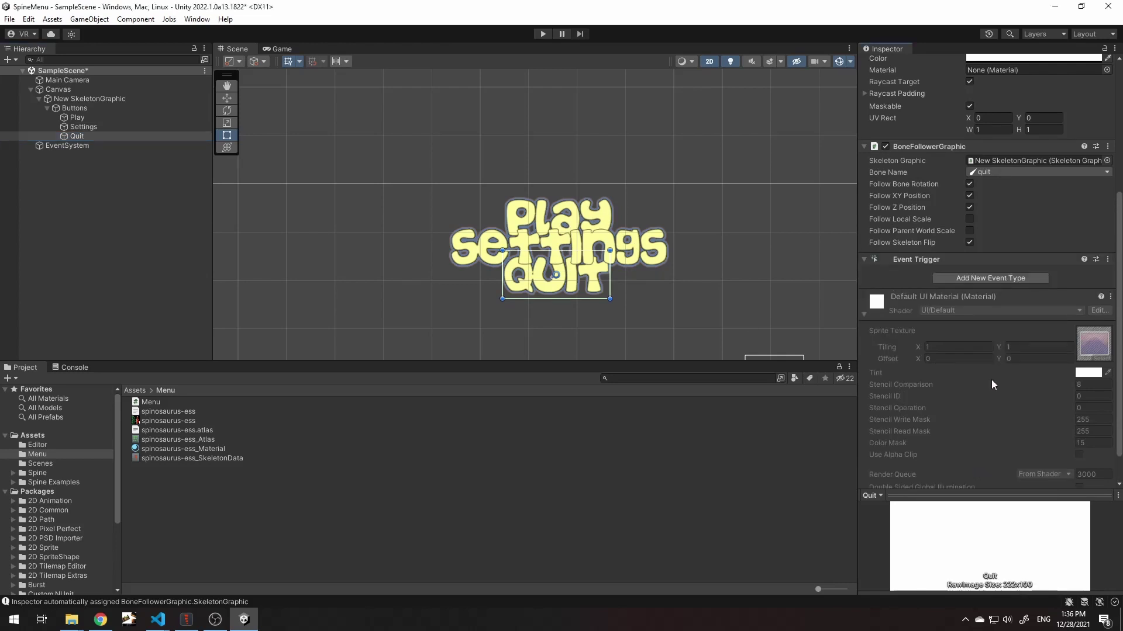
Step: Add a Pointer Enter event targeting New SkeletonGraphic that calls Menu.OnQuitHoverIn
click(1007, 279)
click(1024, 286)
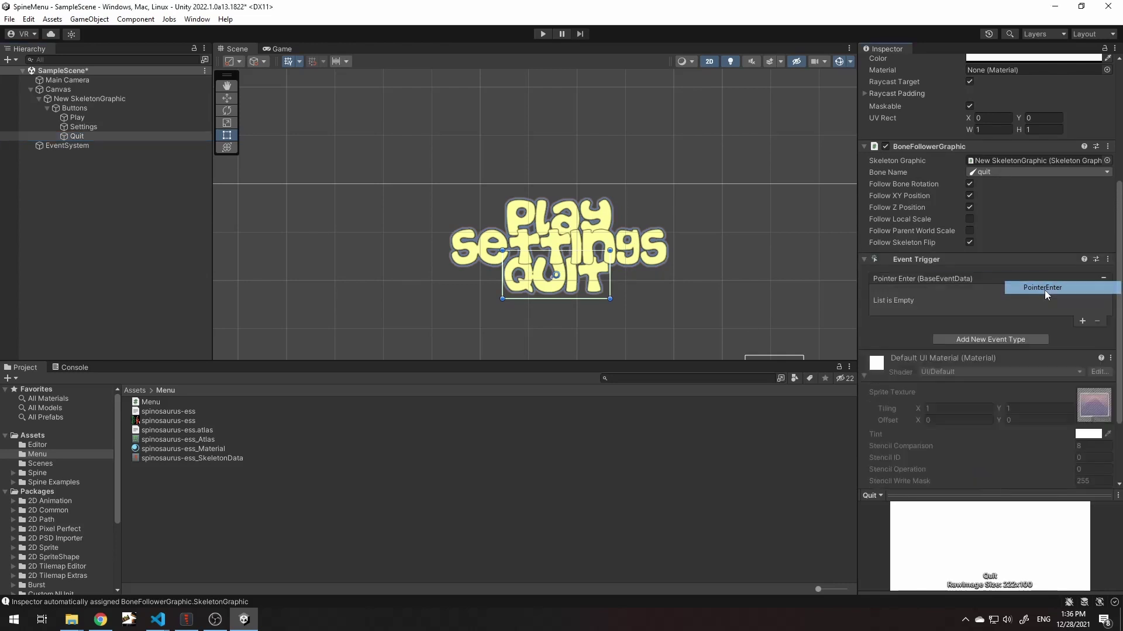
click(1005, 341)
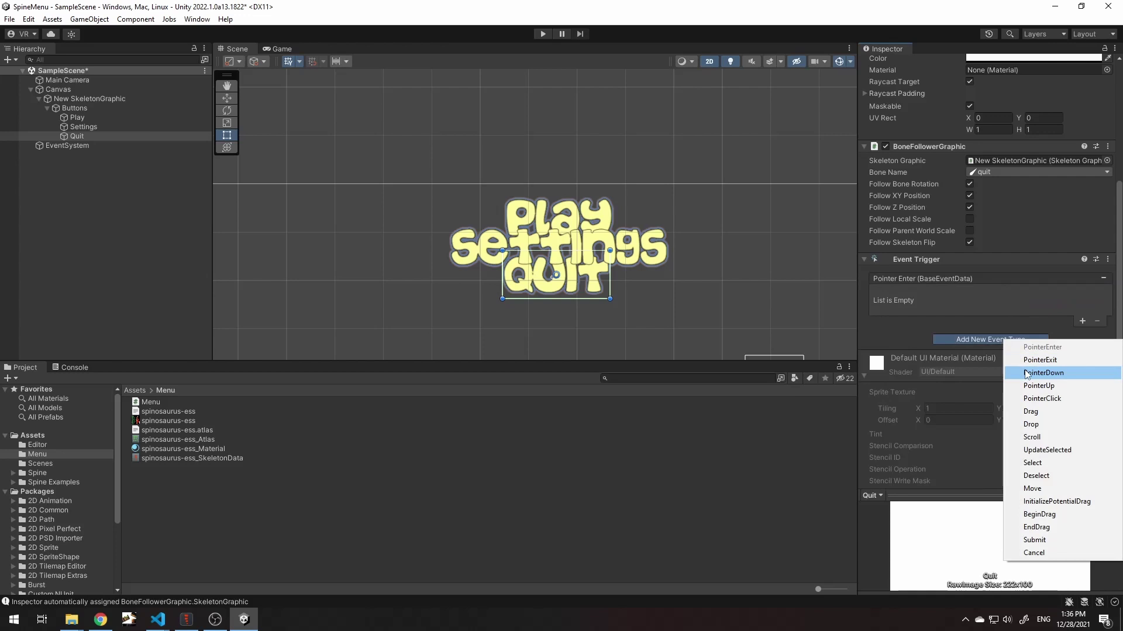
click(66, 107)
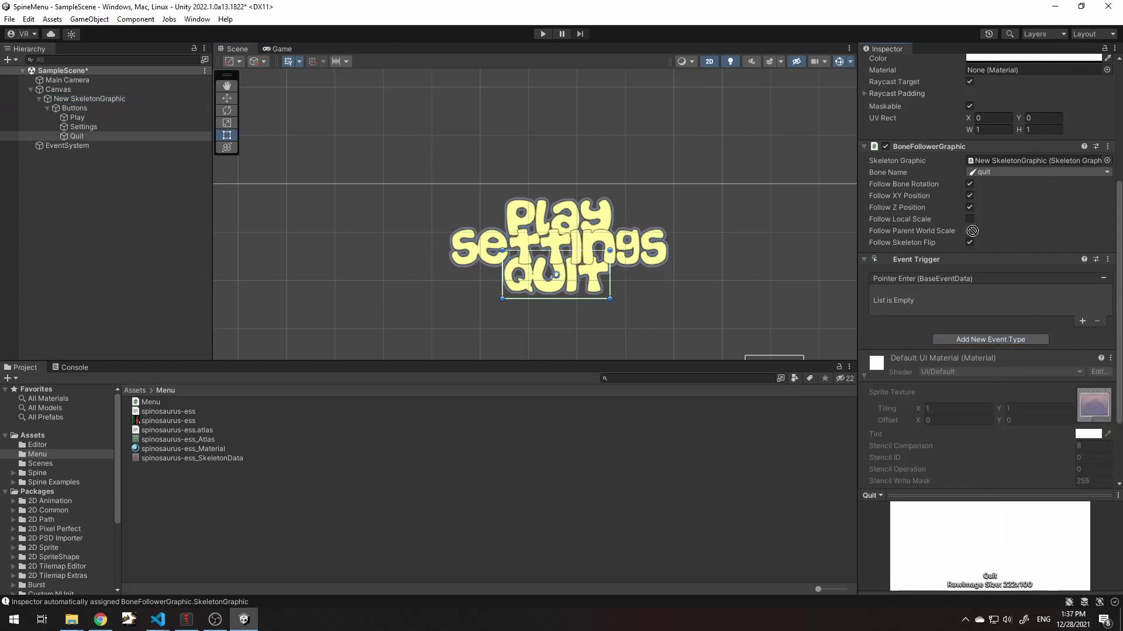
click(1082, 322)
drag(89, 98, 915, 305)
click(970, 294)
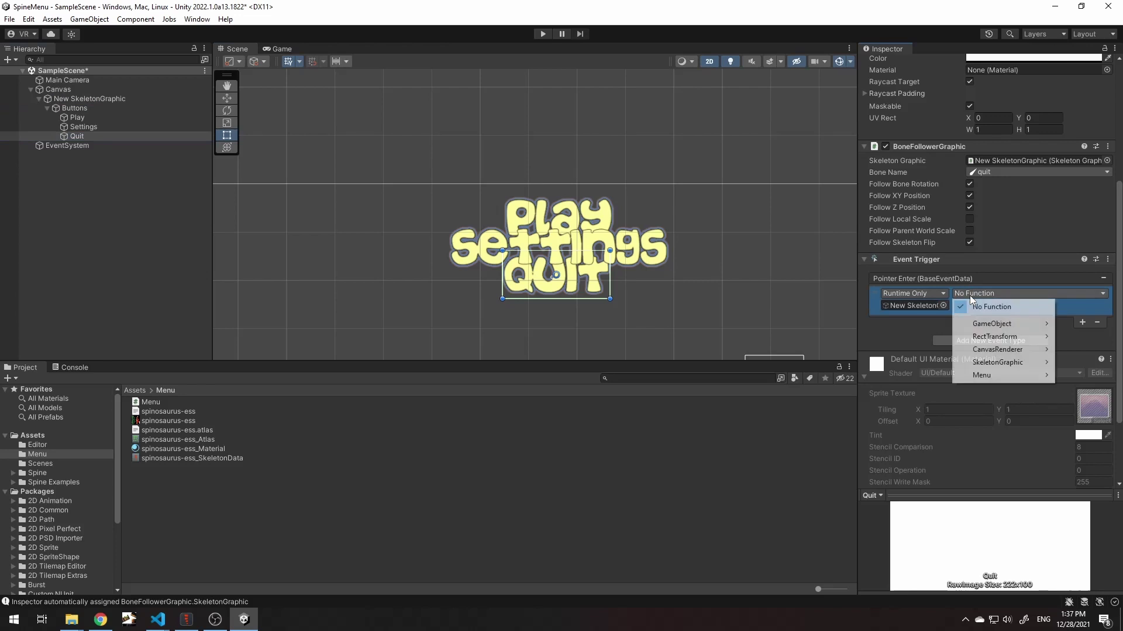
mouse_move(988, 374)
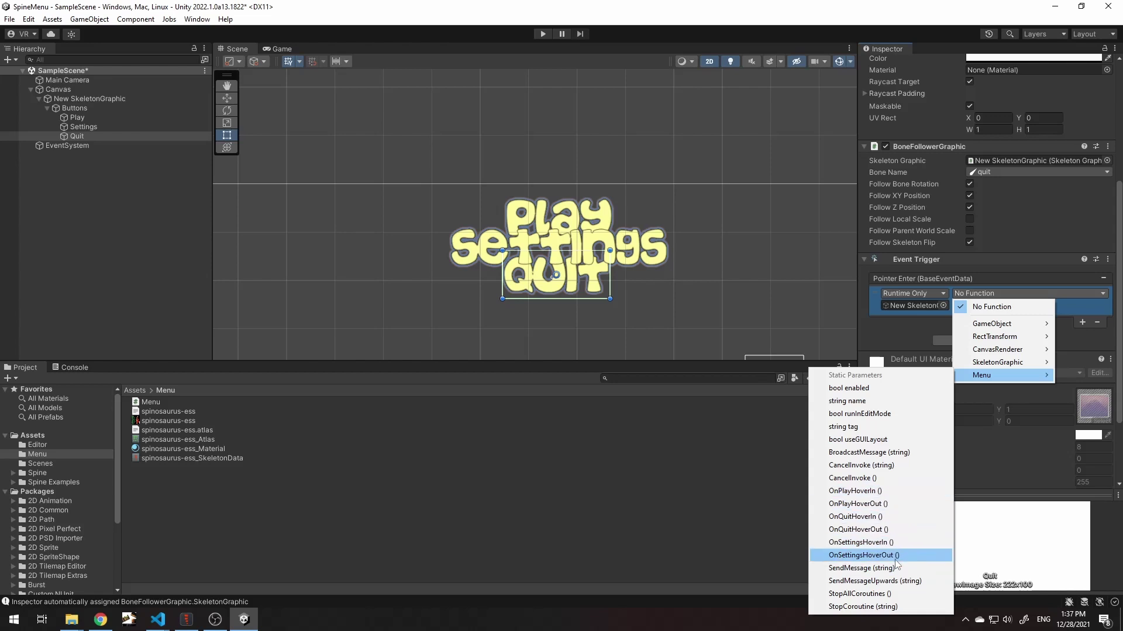
click(877, 517)
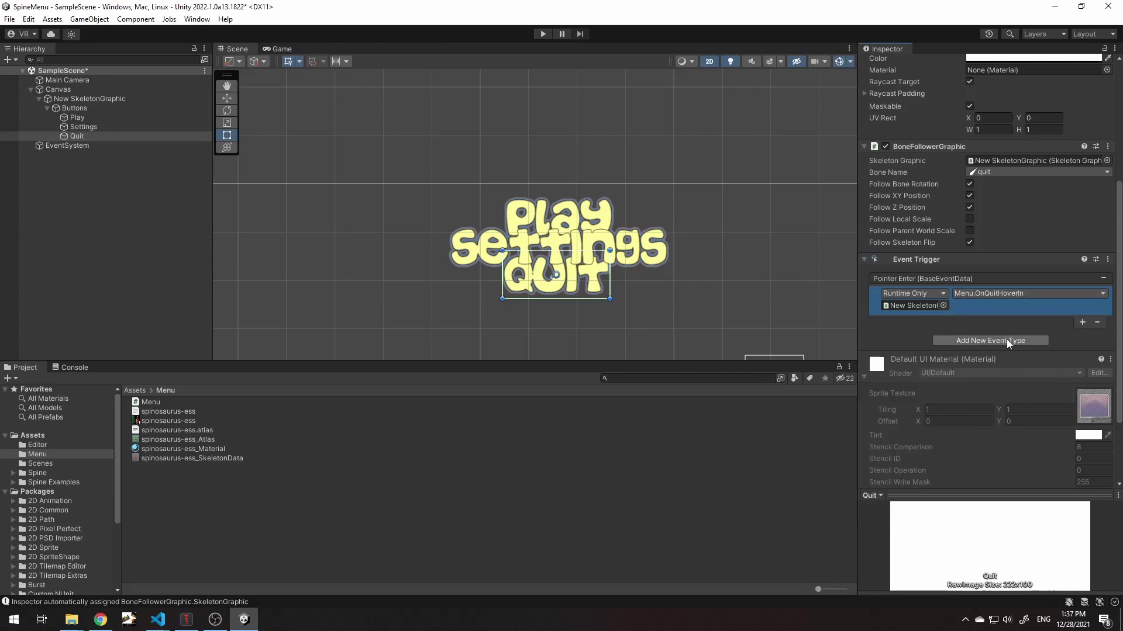
Step: Add a Pointer Exit event to Quit that calls Menu.OnQuitHoverOut
click(1008, 342)
click(1009, 354)
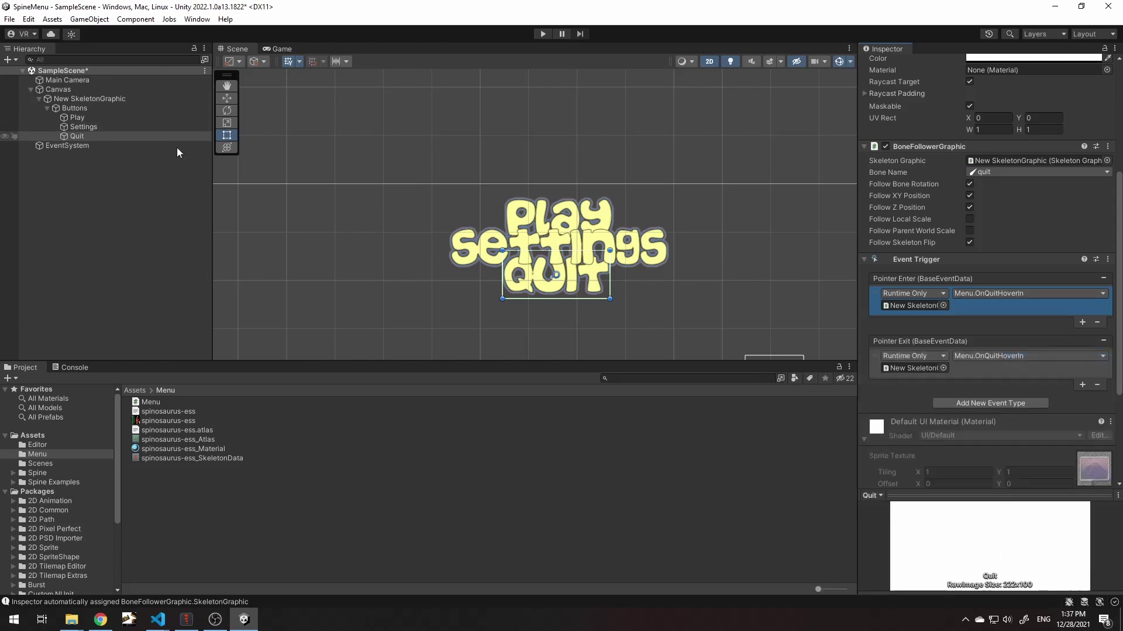
click(982, 355)
mouse_move(1002, 439)
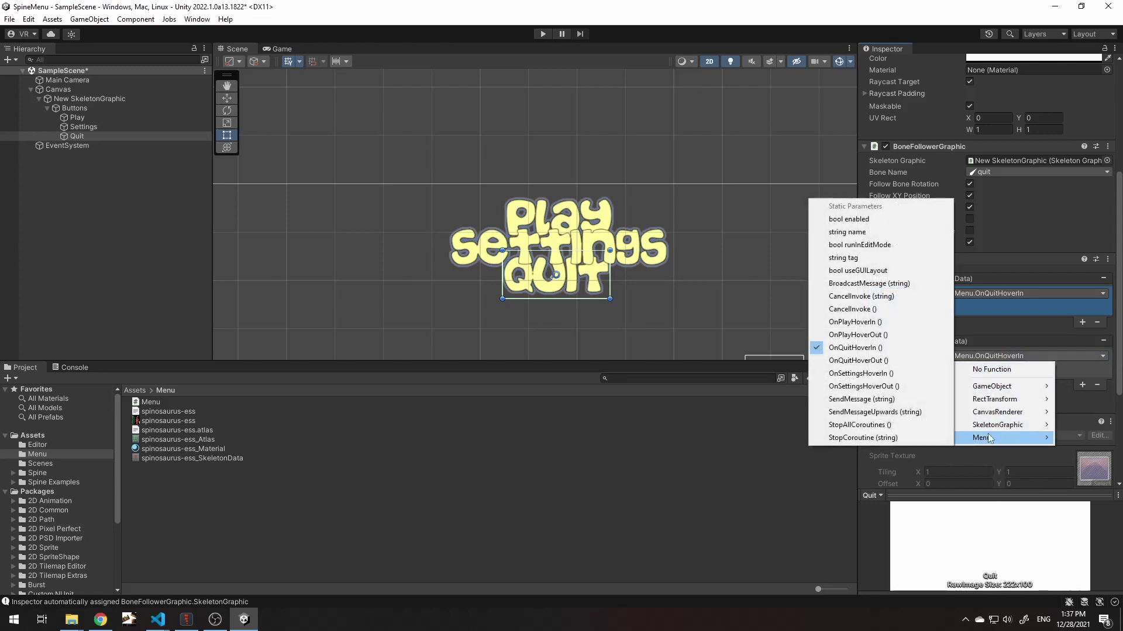
click(877, 360)
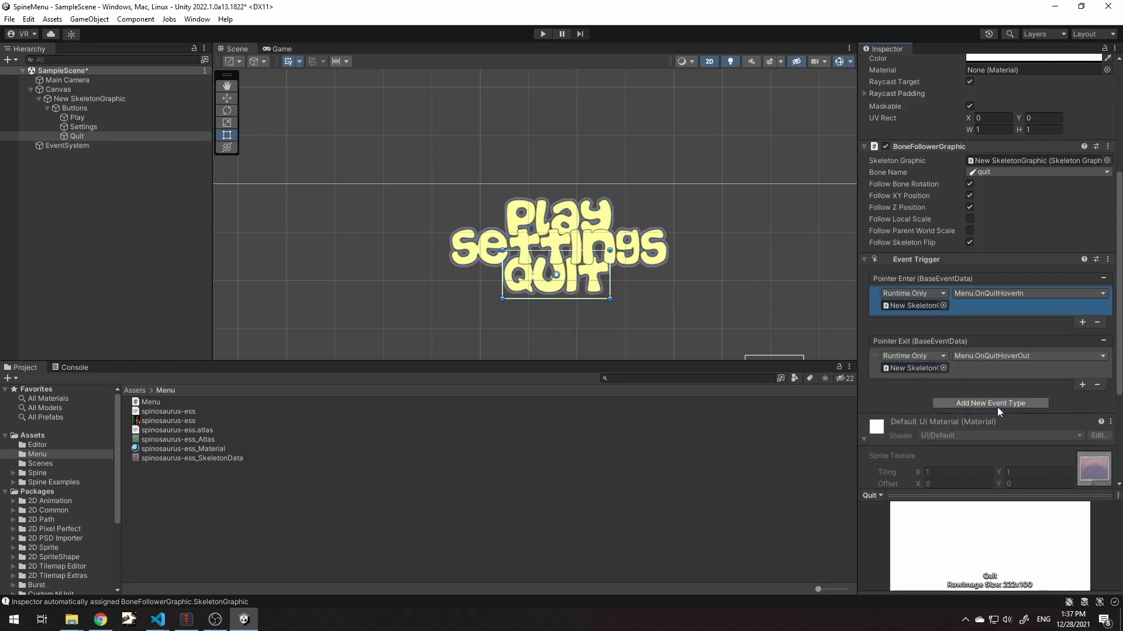
click(544, 35)
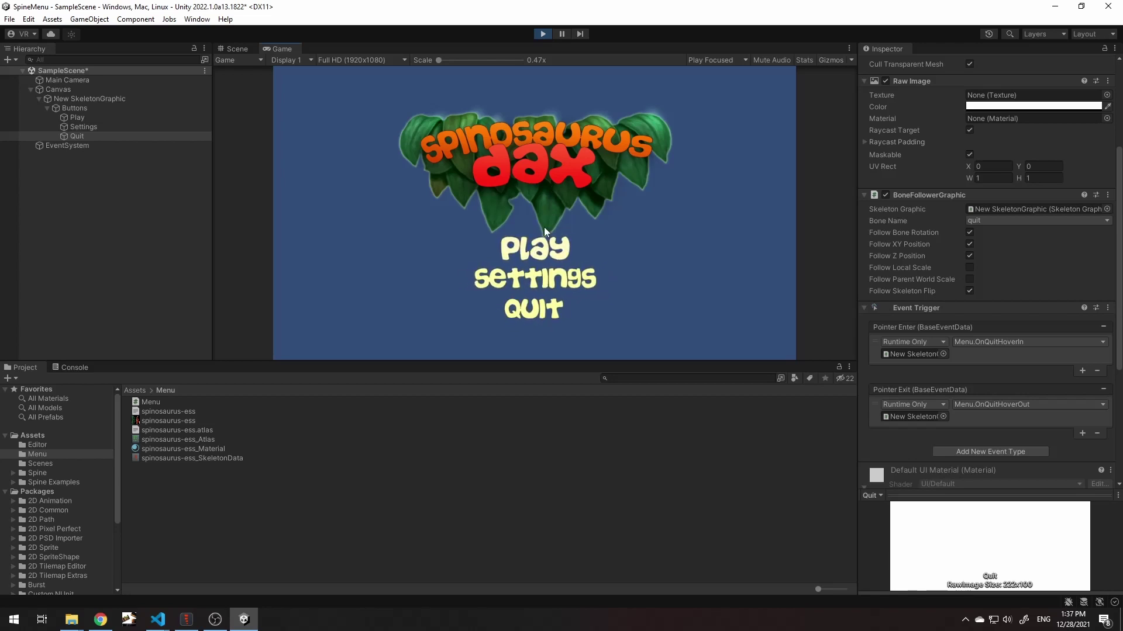
key(ctrl+p)
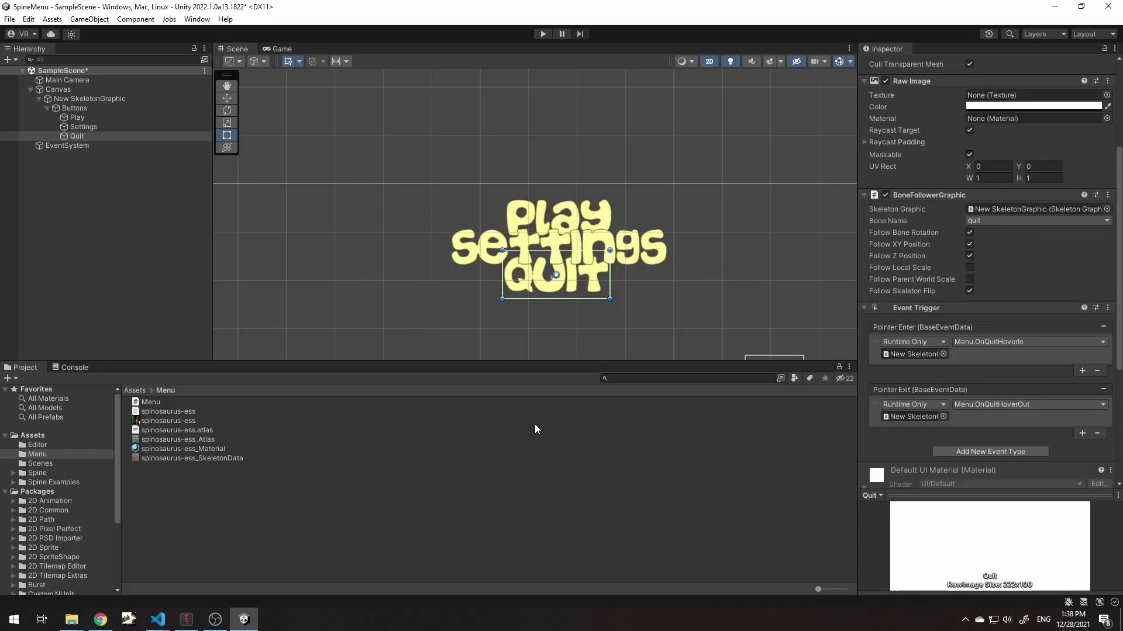